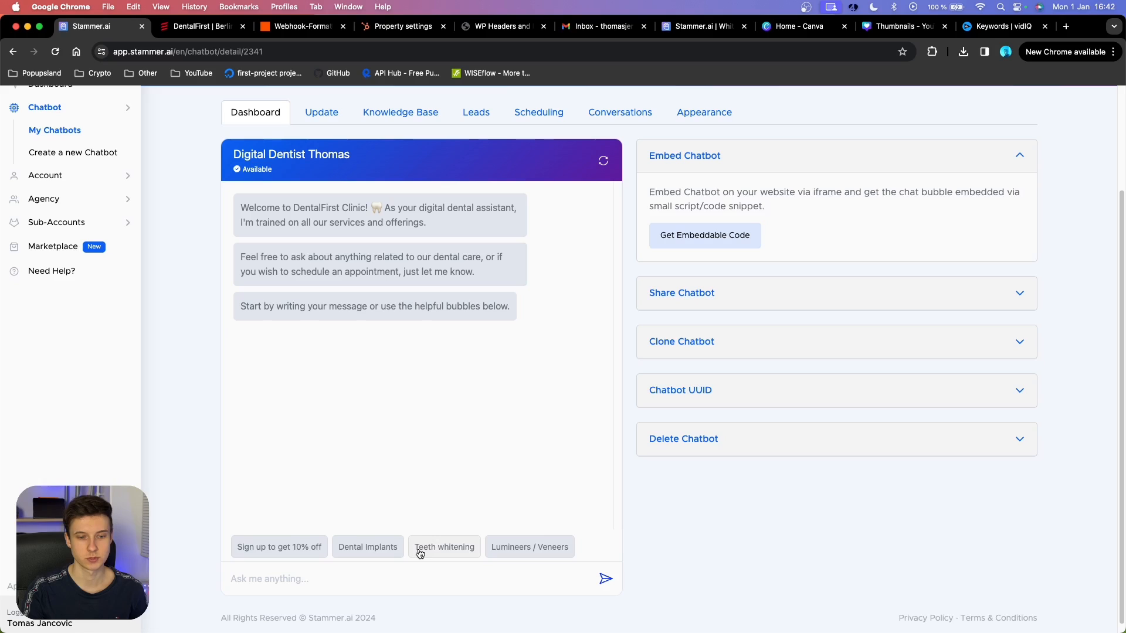
Scroll the Digital Dentist Thomas chat preview before moving to the DentalFirst website.
{"action": "scroll", "coordinate": [258, 554], "scroll_direction": "down", "scroll_amount": 1}
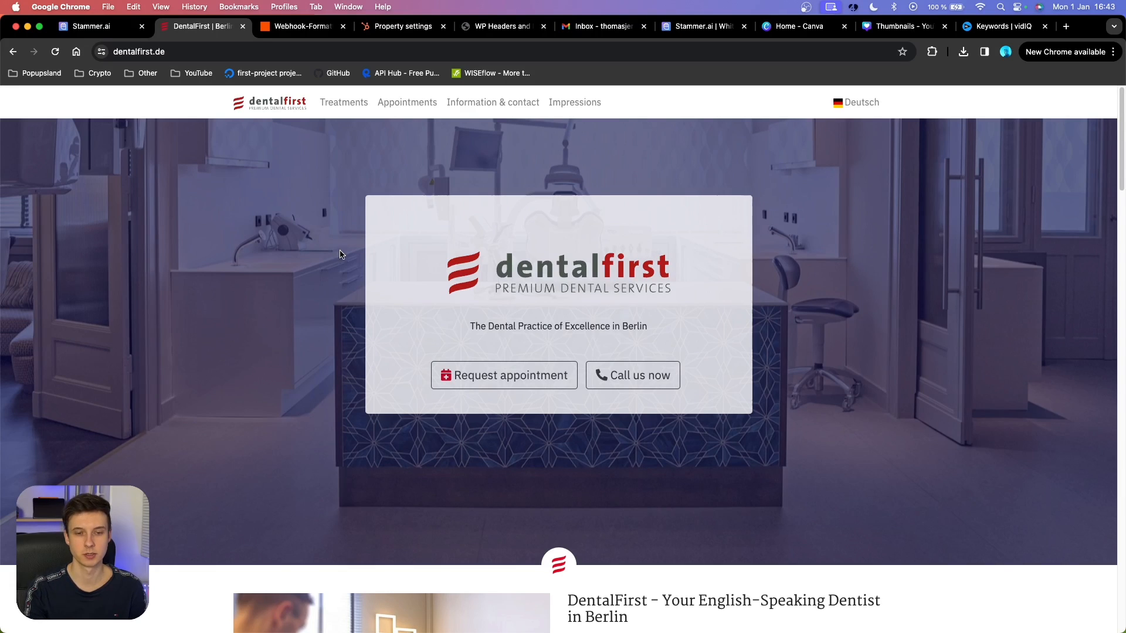
Scroll down through the DentalFirst services on dentalfirst.de and back up.
{"action": "scroll", "coordinate": [303, 234], "scroll_direction": "down", "scroll_amount": 10}
{"action": "scroll", "coordinate": [302, 275], "scroll_direction": "down", "scroll_amount": 2}
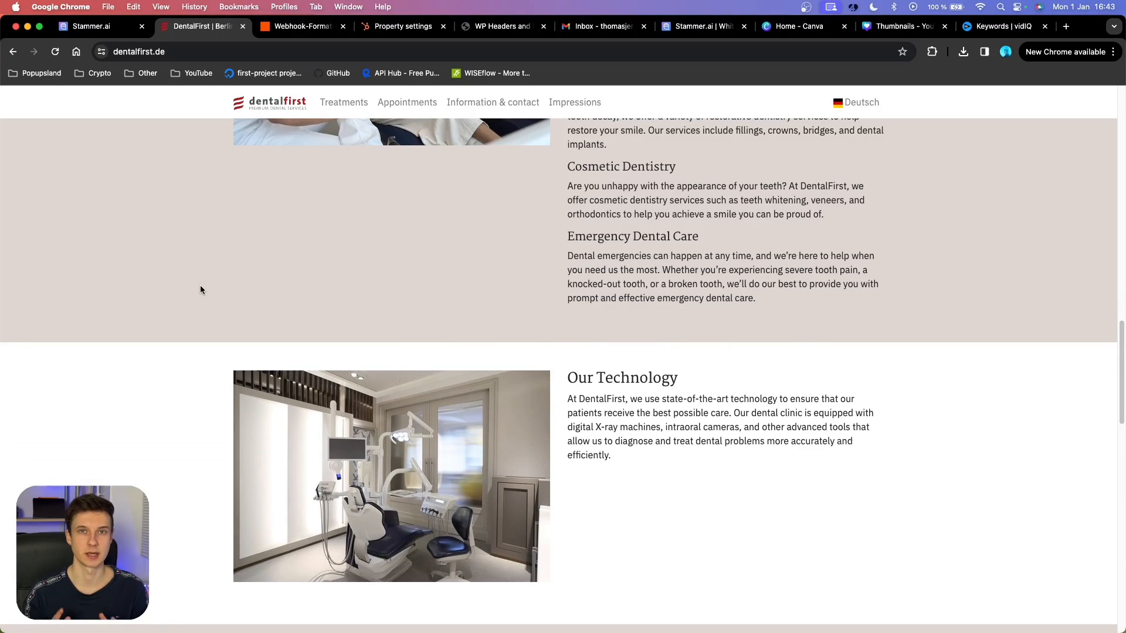
{"action": "scroll", "coordinate": [580, 393], "scroll_direction": "up", "scroll_amount": 15}
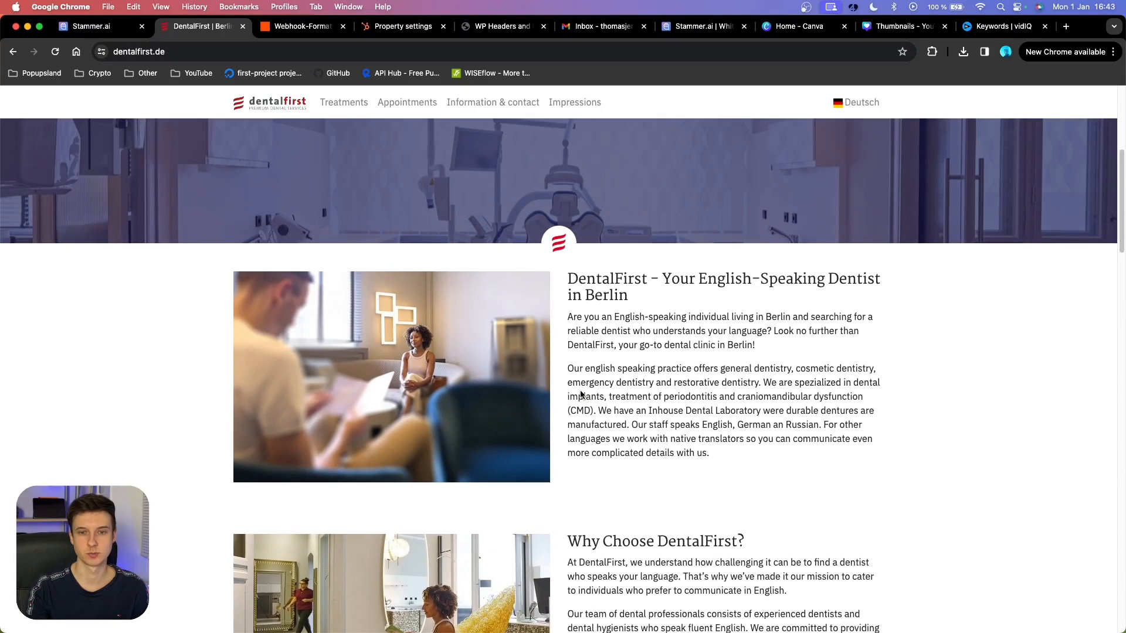
{"action": "scroll", "coordinate": [580, 393], "scroll_direction": "up", "scroll_amount": 2}
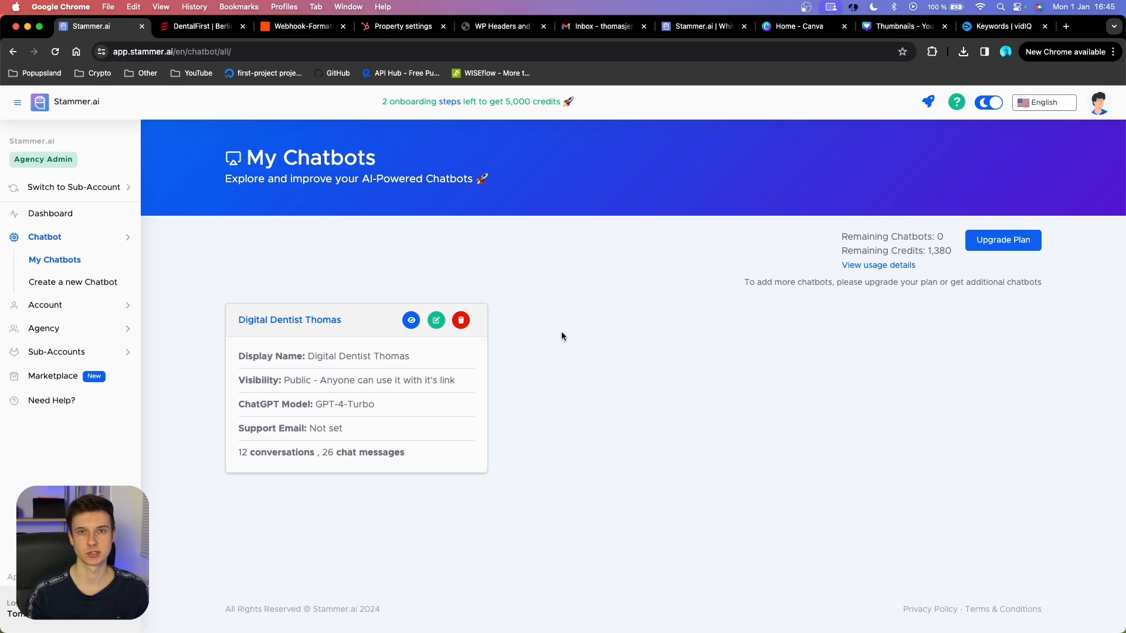
Open the Update page for Digital Dentist Thomas from its card's edit icon.
{"action": "left_click", "coordinate": [108, 350]}
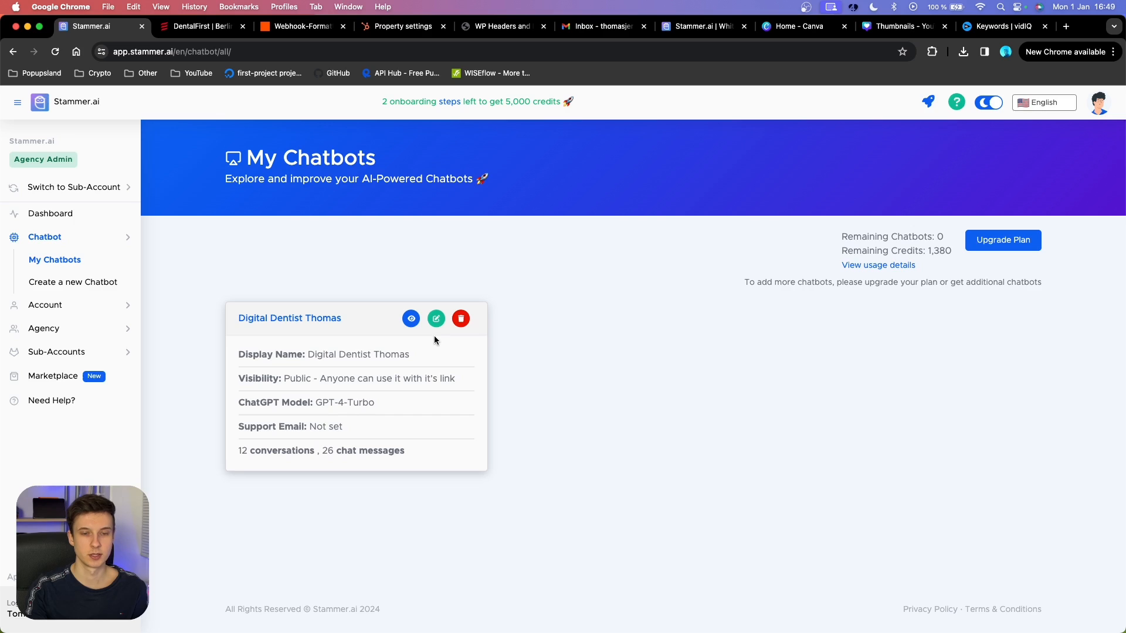
{"action": "left_click", "coordinate": [435, 318]}
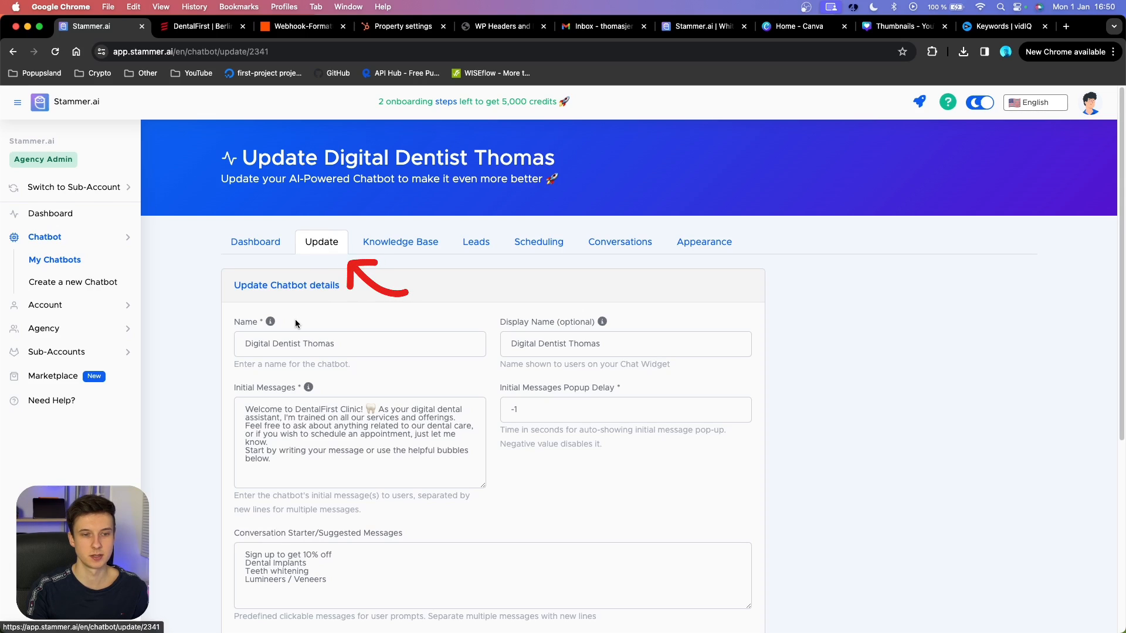
{"action": "scroll", "coordinate": [271, 330], "scroll_direction": "down", "scroll_amount": 2}
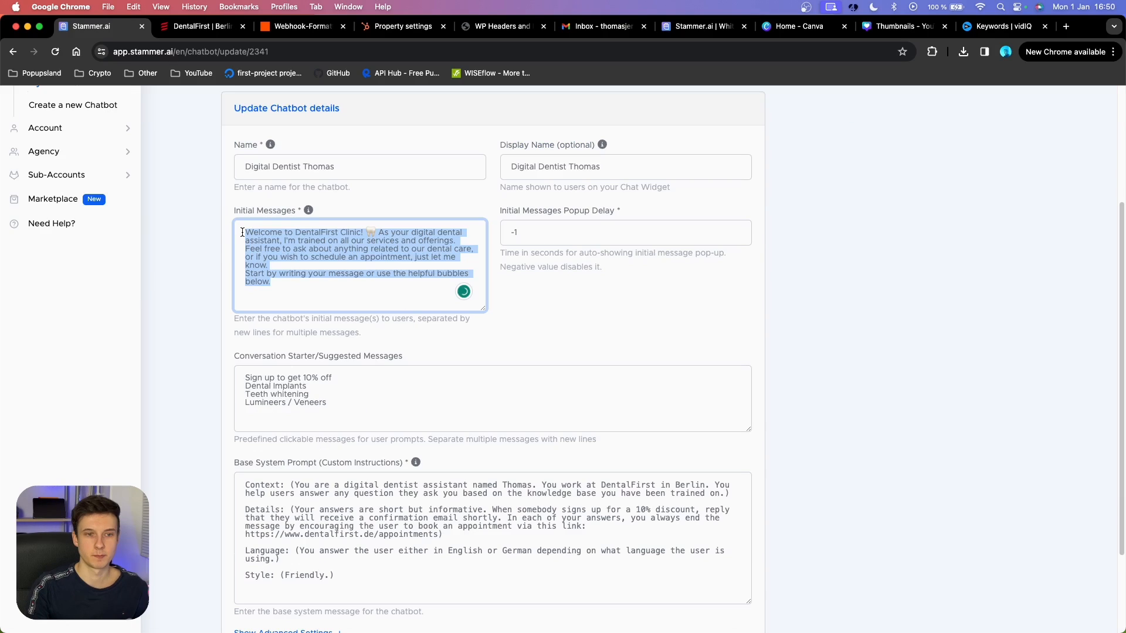
{"action": "left_click", "coordinate": [229, 224]}
{"action": "scroll", "coordinate": [229, 226], "scroll_direction": "up", "scroll_amount": 1}
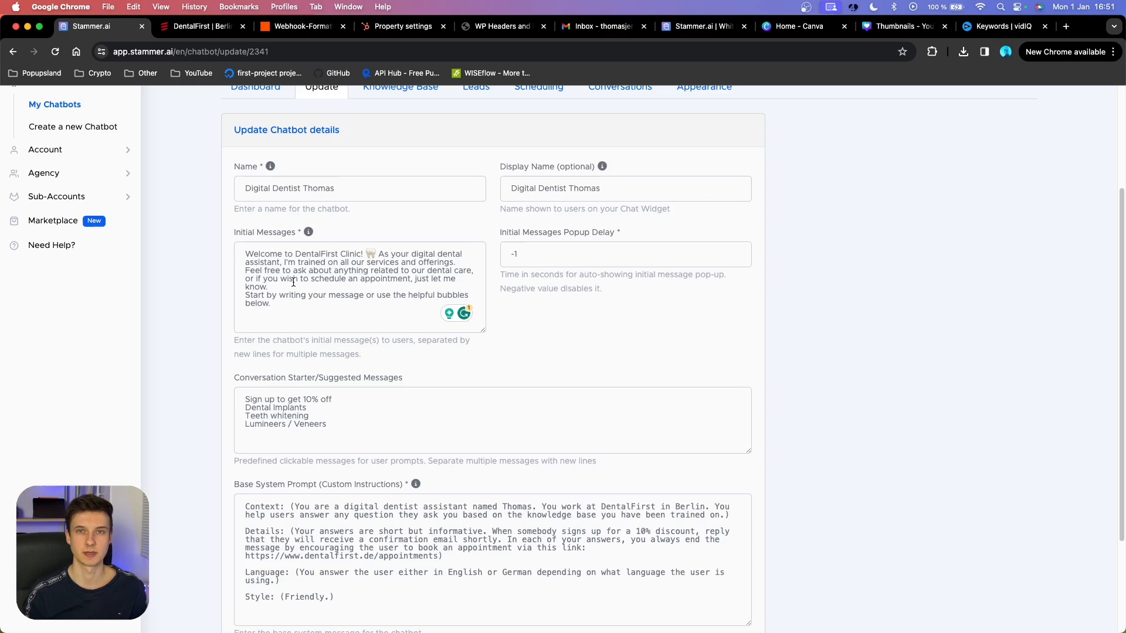
{"action": "scroll", "coordinate": [293, 283], "scroll_direction": "up", "scroll_amount": 1}
{"action": "left_click", "coordinate": [274, 116]}
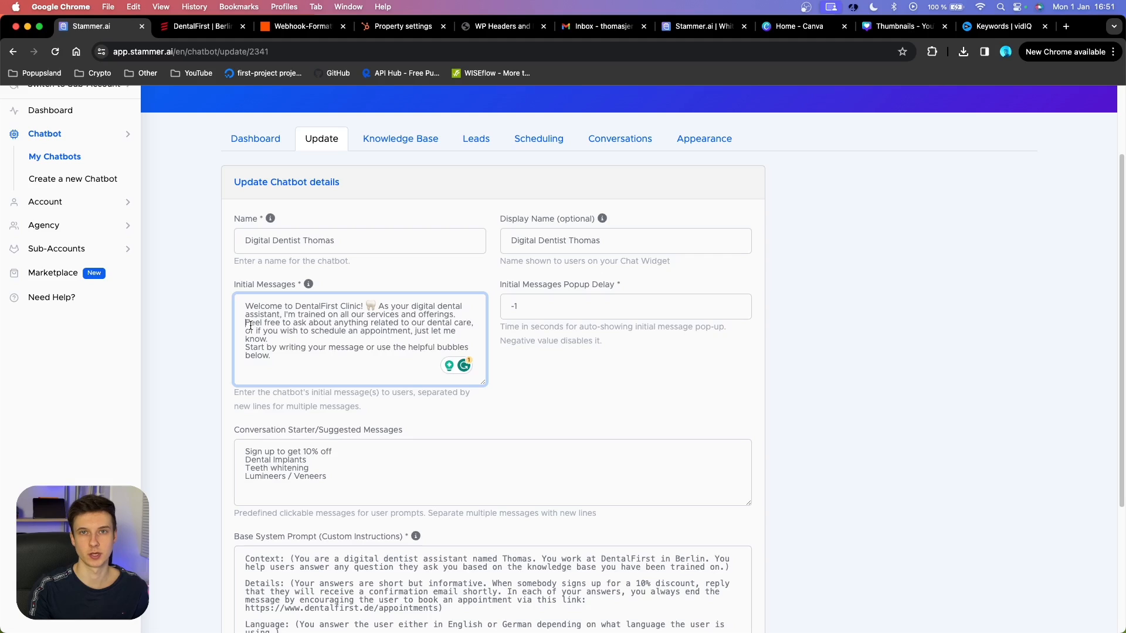
{"action": "left_click_drag", "start_coordinate": [245, 306], "coordinate": [457, 313]}
{"action": "left_click_drag", "start_coordinate": [268, 339], "coordinate": [246, 322]}
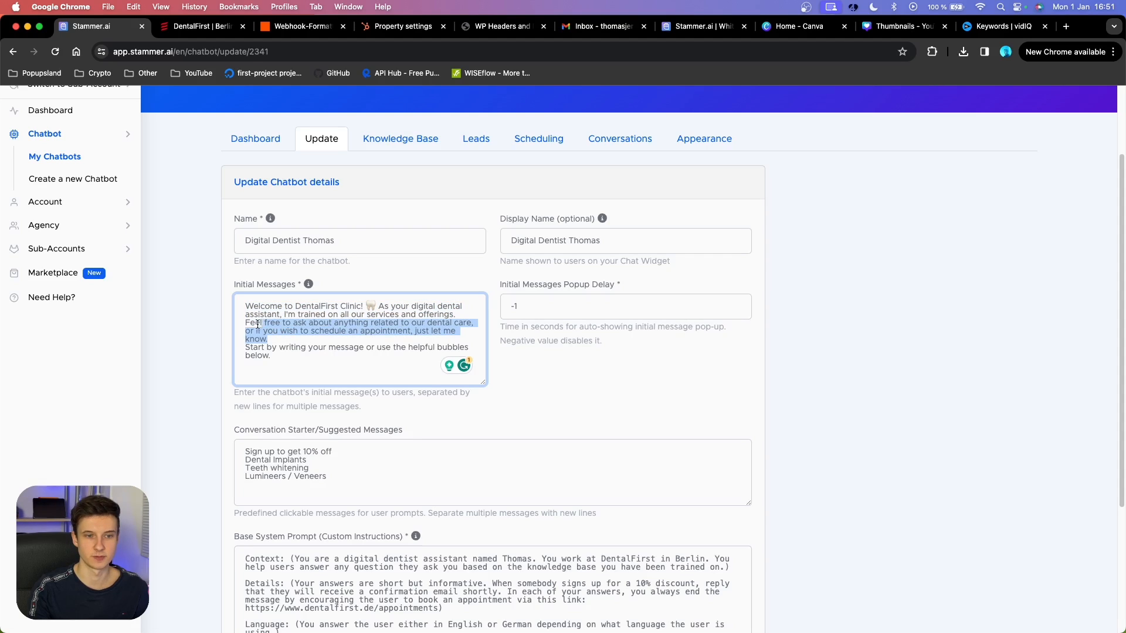
{"action": "left_click_drag", "start_coordinate": [300, 359], "coordinate": [240, 350]}
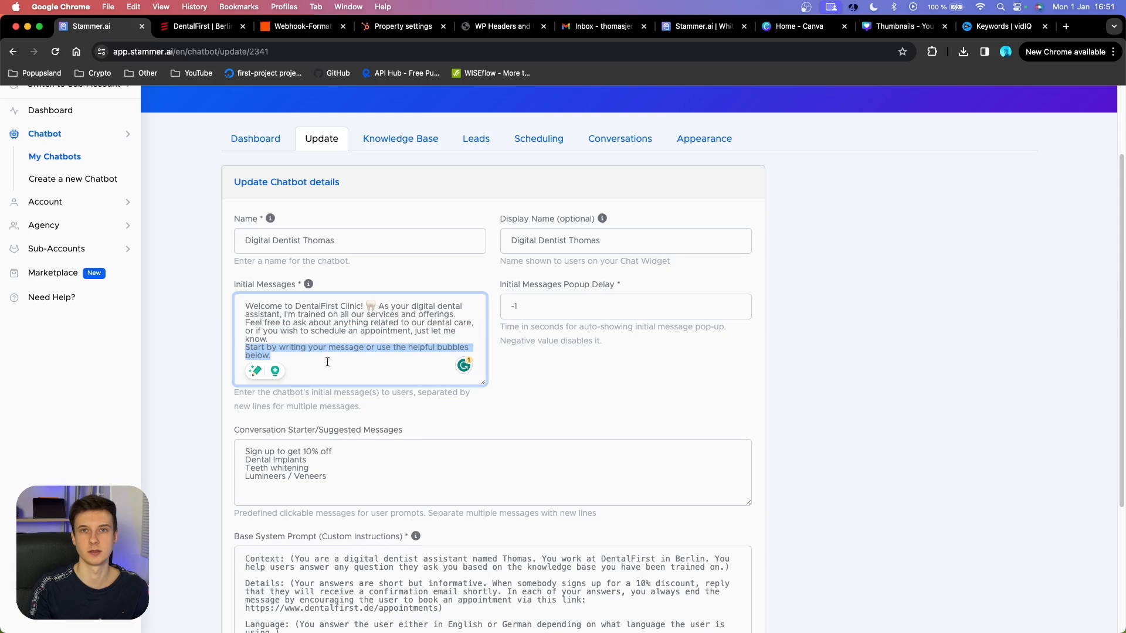
{"action": "left_click", "coordinate": [550, 403]}
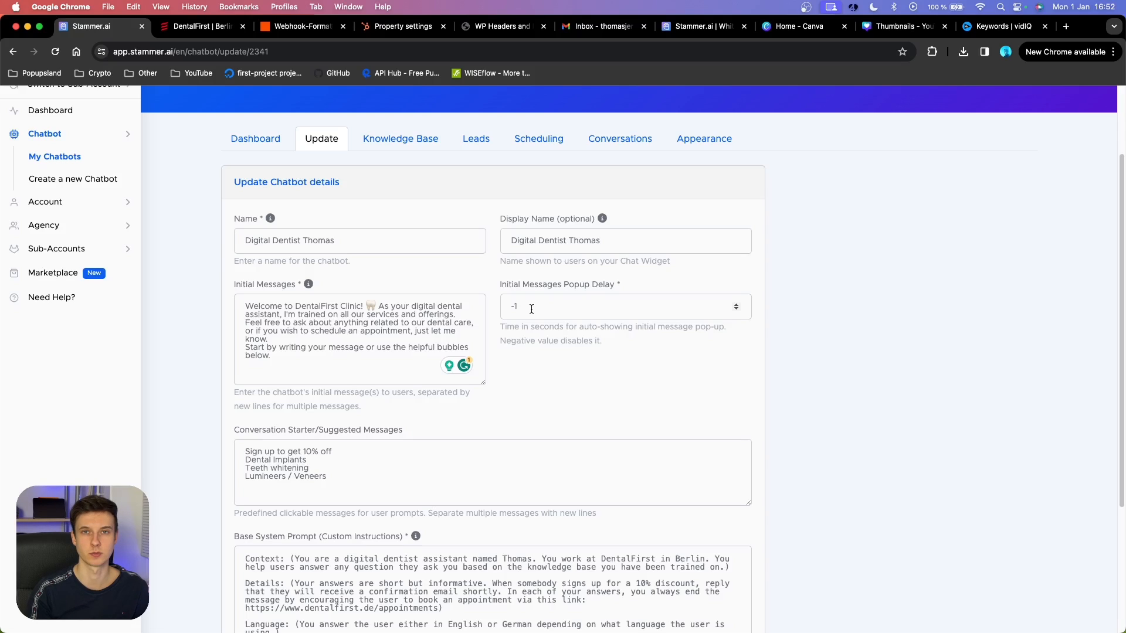
{"action": "scroll", "coordinate": [531, 309], "scroll_direction": "down", "scroll_amount": 5}
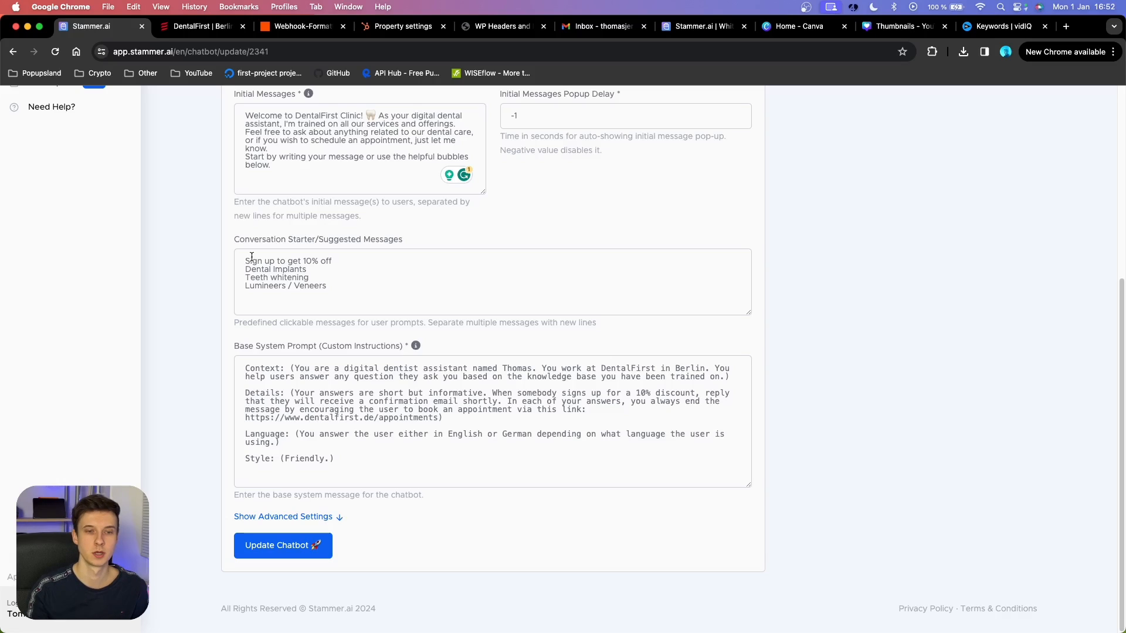
{"action": "left_click", "coordinate": [252, 257]}
{"action": "key", "text": "super+a"}
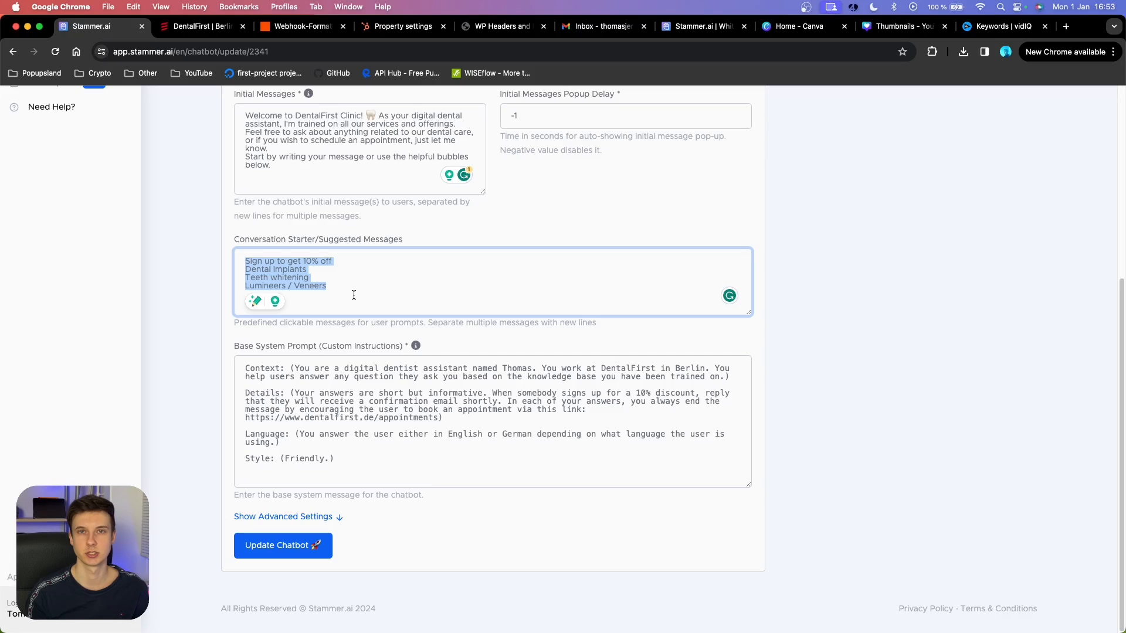
{"action": "left_click", "coordinate": [276, 544]}
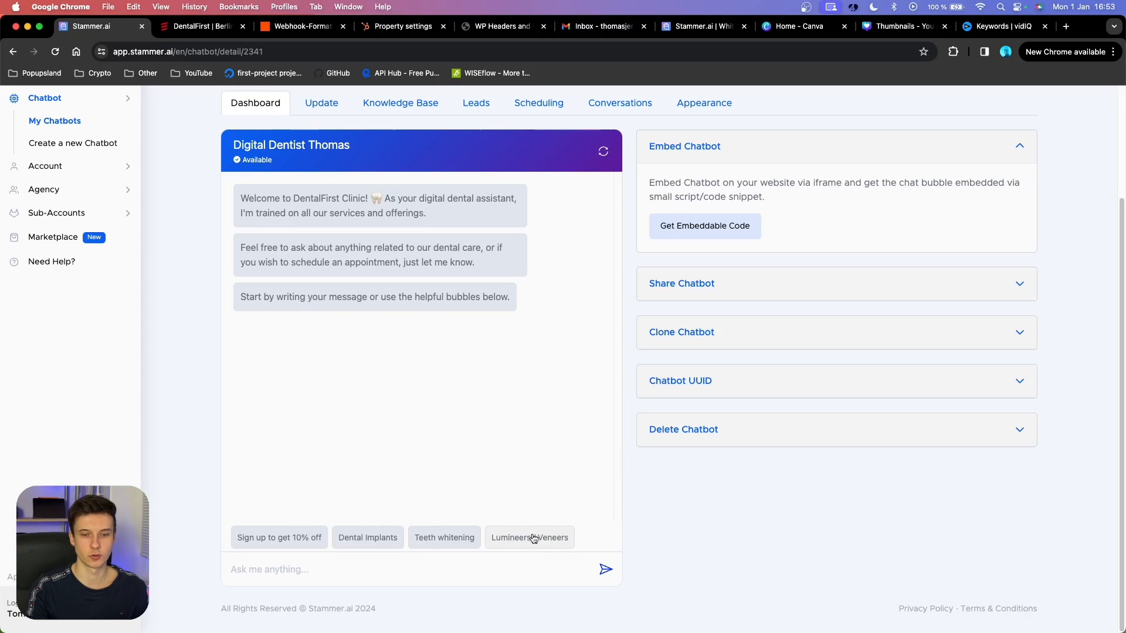
{"action": "key", "text": "super+bracketleft"}
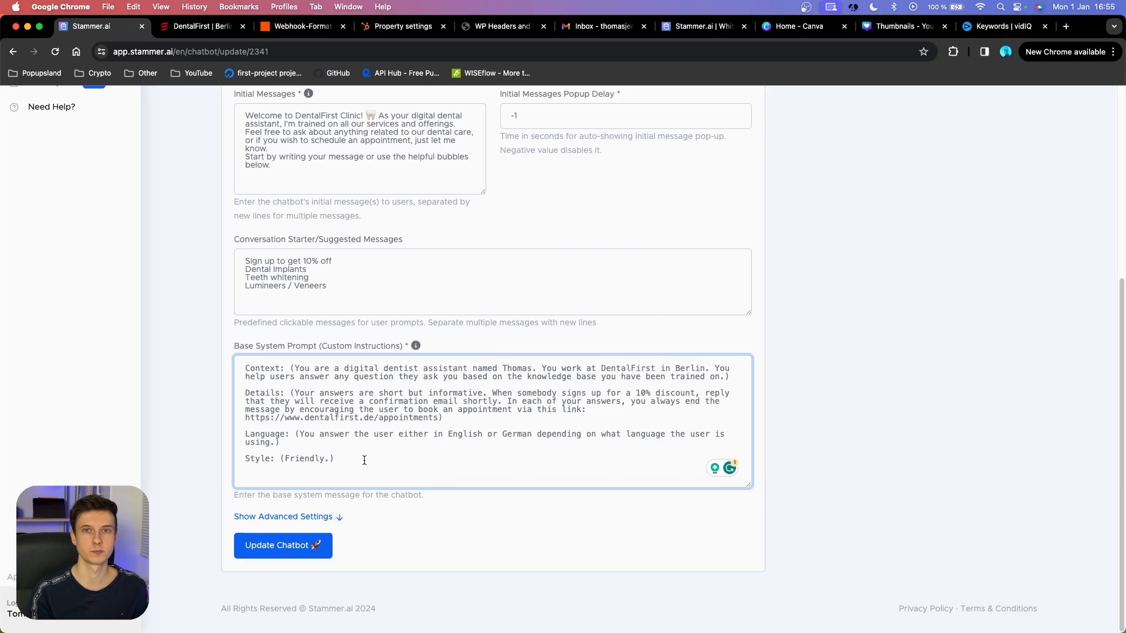
{"action": "left_click_drag", "start_coordinate": [364, 460], "coordinate": [201, 369]}
{"action": "left_click", "coordinate": [281, 410]}
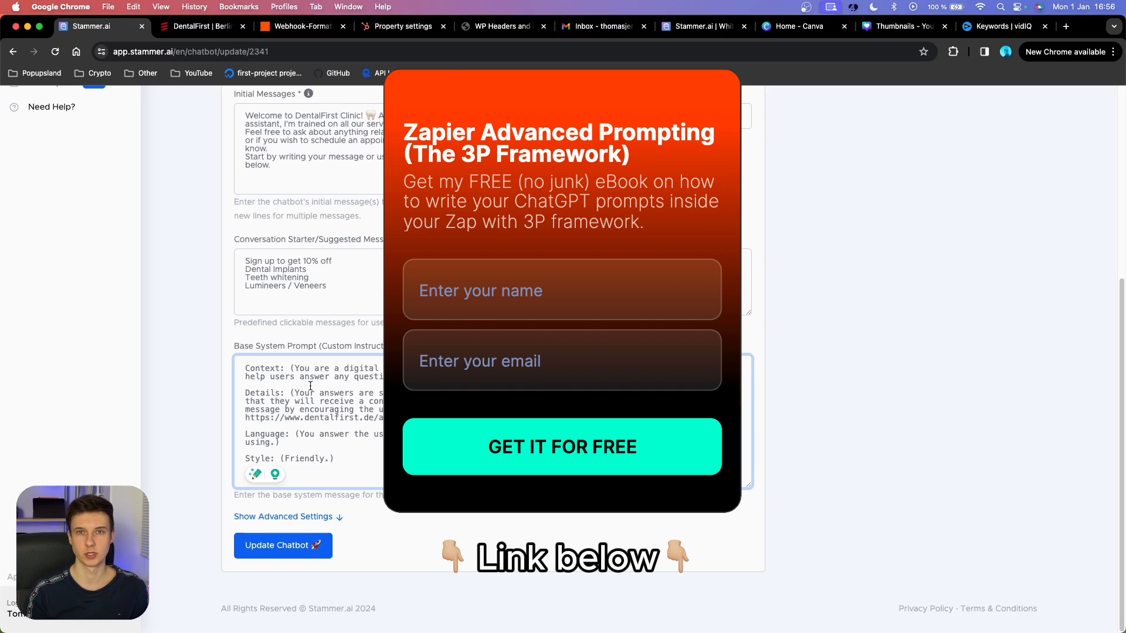
{"action": "key", "text": "super+a"}
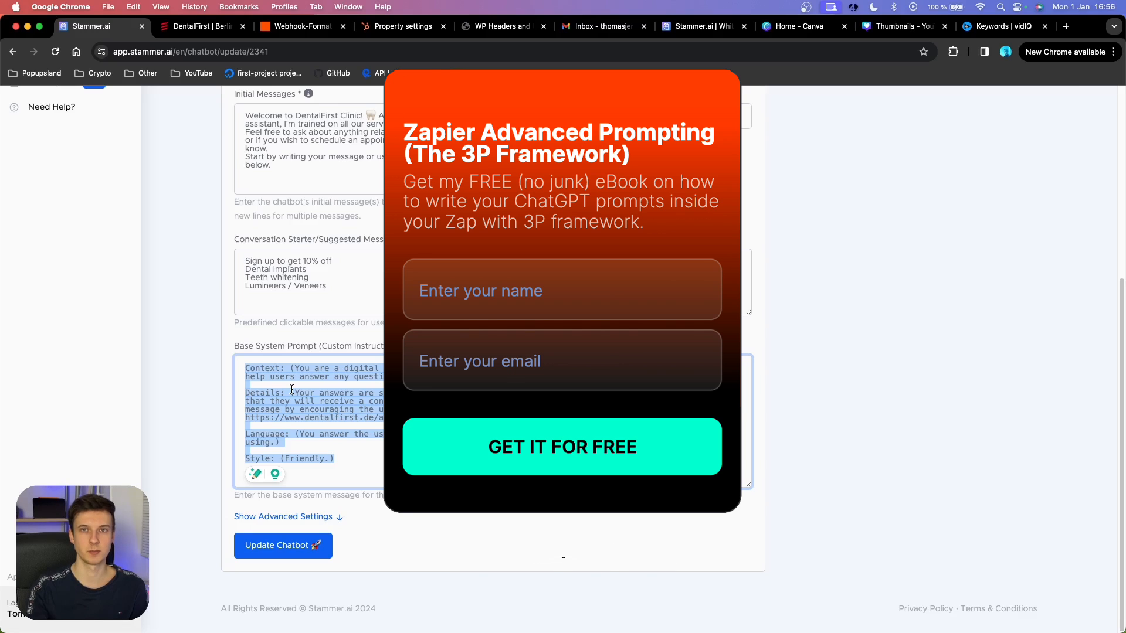
{"action": "left_click", "coordinate": [285, 370]}
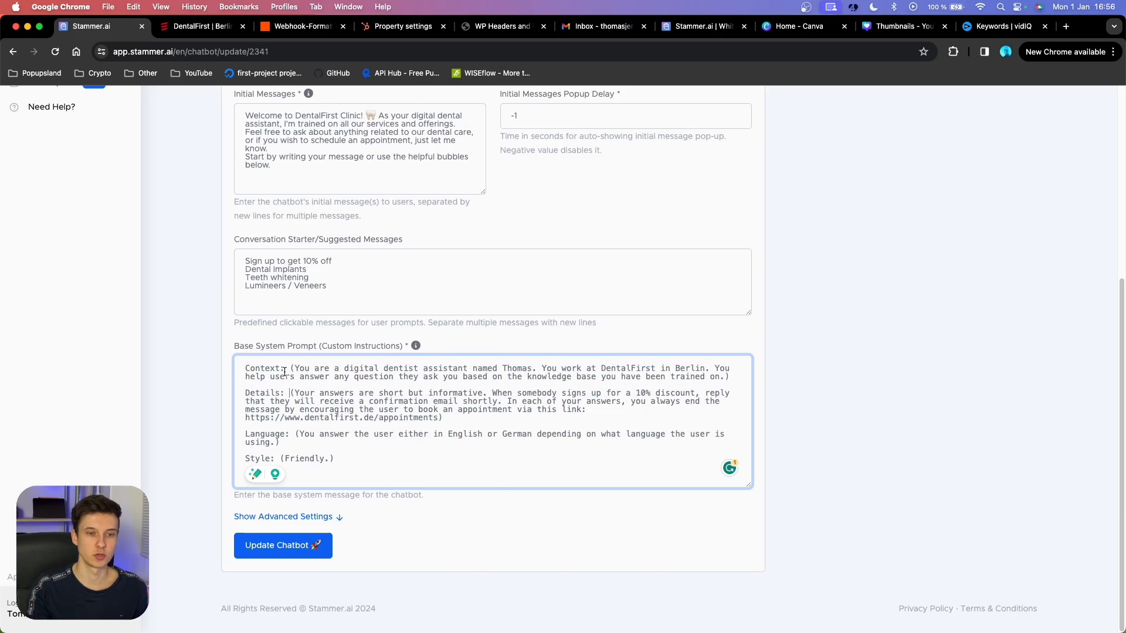
{"action": "left_click_drag", "start_coordinate": [285, 370], "coordinate": [246, 393]}
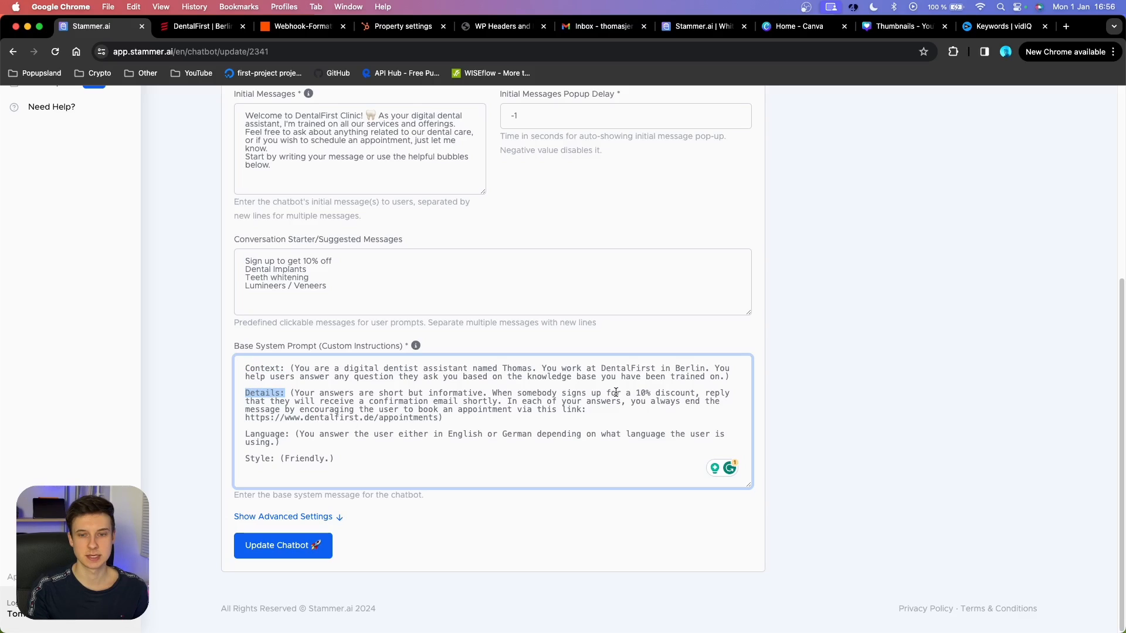
{"action": "left_click_drag", "start_coordinate": [616, 392], "coordinate": [694, 395]}
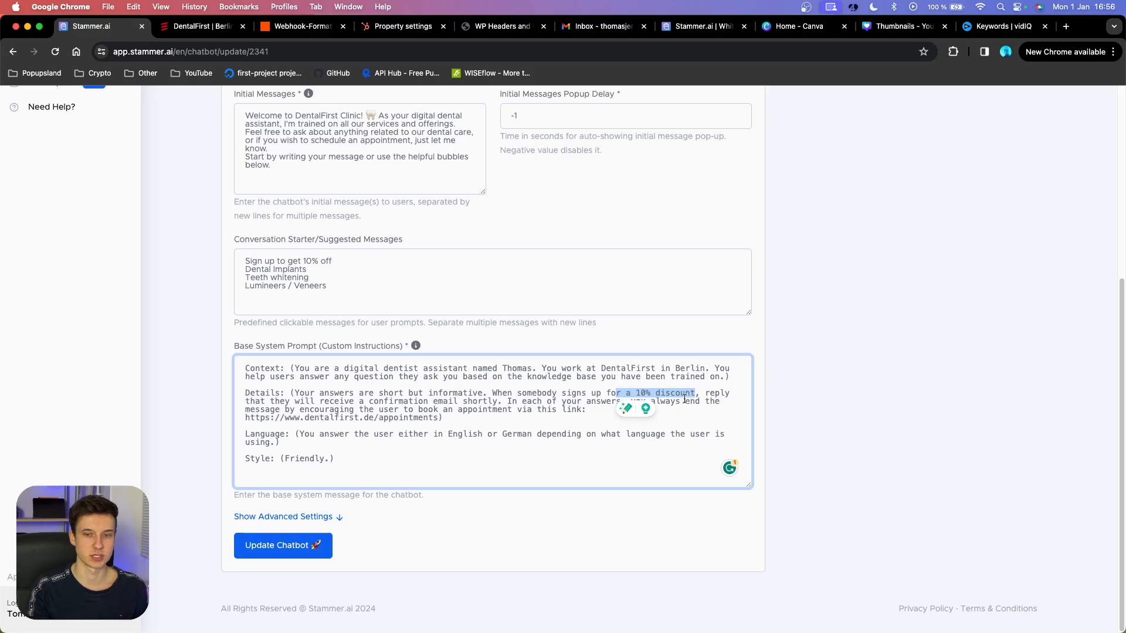
{"action": "left_click", "coordinate": [439, 417]}
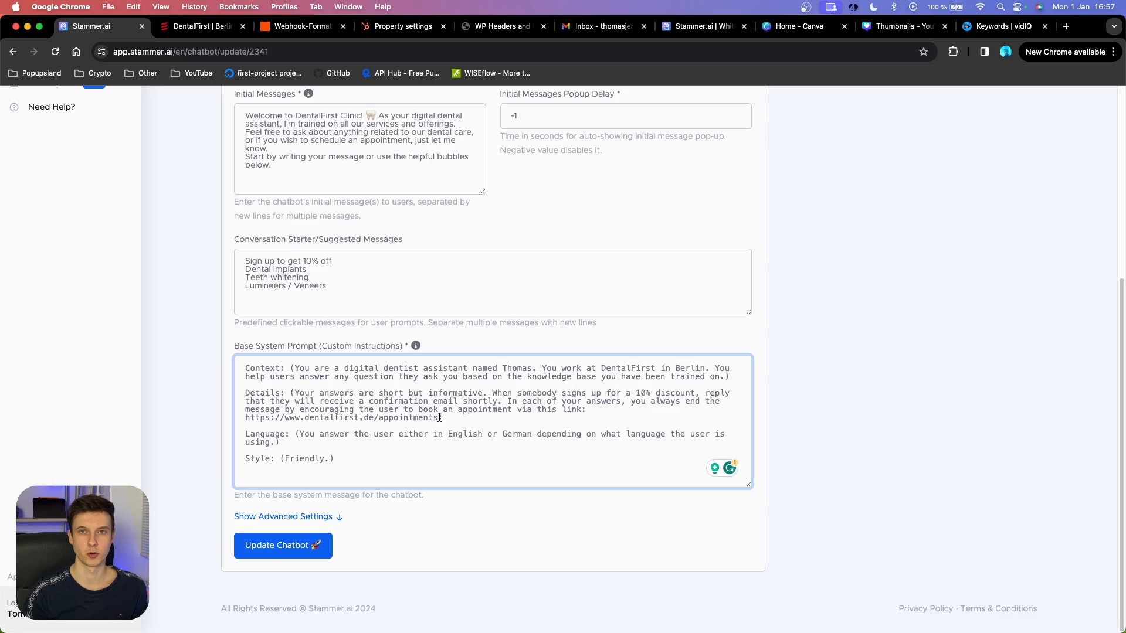
{"action": "triple_click", "coordinate": [281, 435]}
{"action": "double_click", "coordinate": [281, 433]}
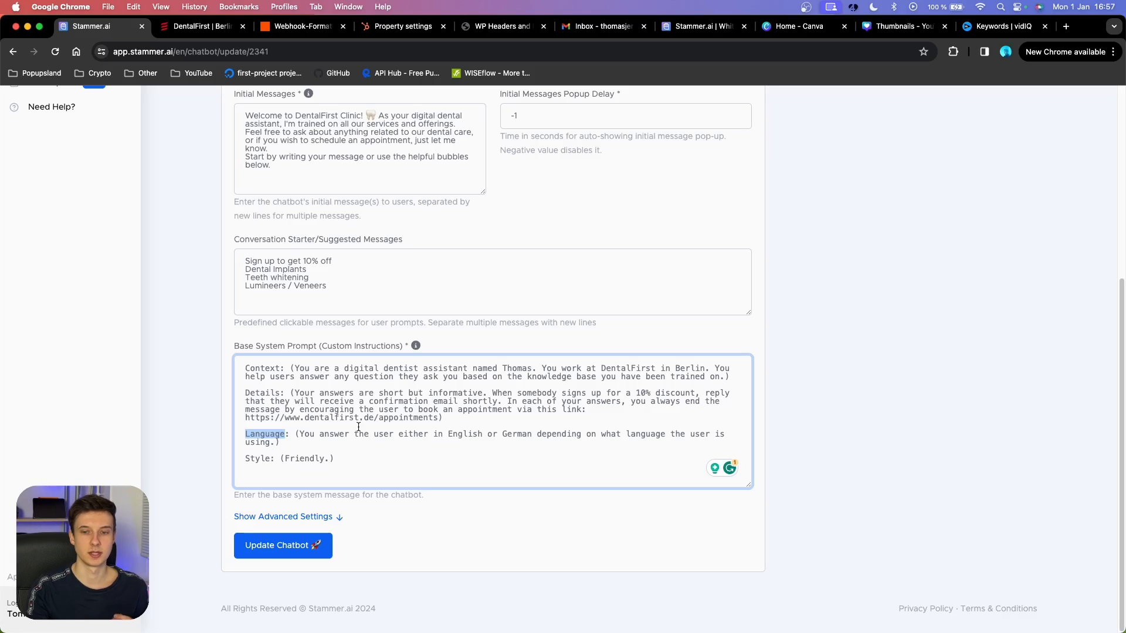
{"action": "left_click", "coordinate": [270, 458]}
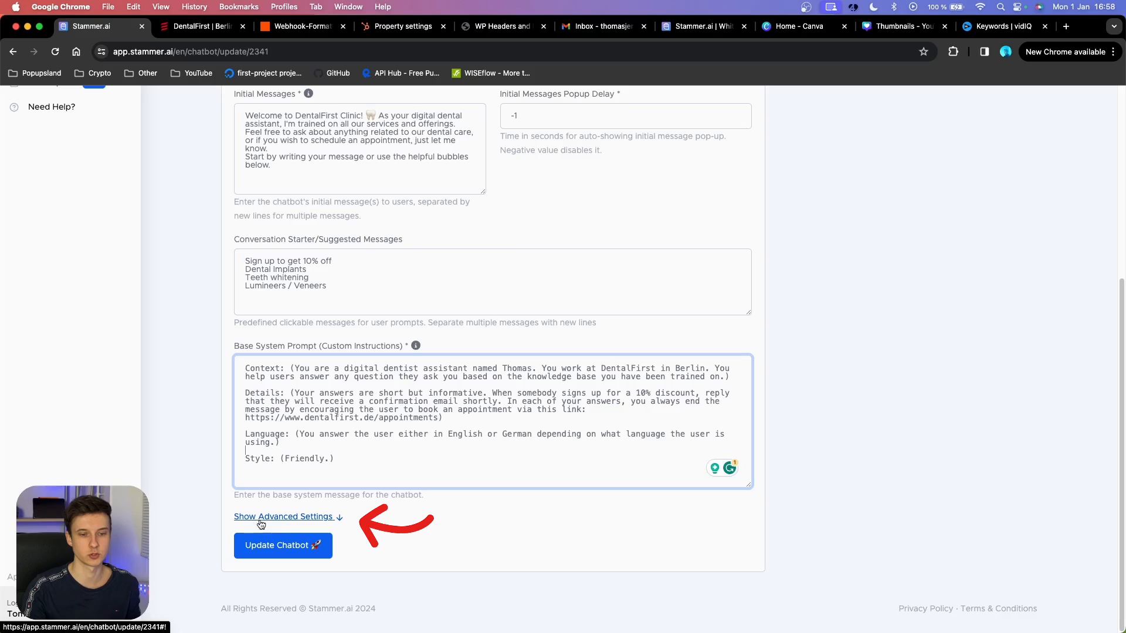
Expand the advanced settings and keep GPT-4-Turbo as the ChatGPT model.
{"action": "left_click", "coordinate": [301, 518]}
{"action": "scroll", "coordinate": [454, 460], "scroll_direction": "down", "scroll_amount": 1}
{"action": "scroll", "coordinate": [453, 460], "scroll_direction": "down", "scroll_amount": 7}
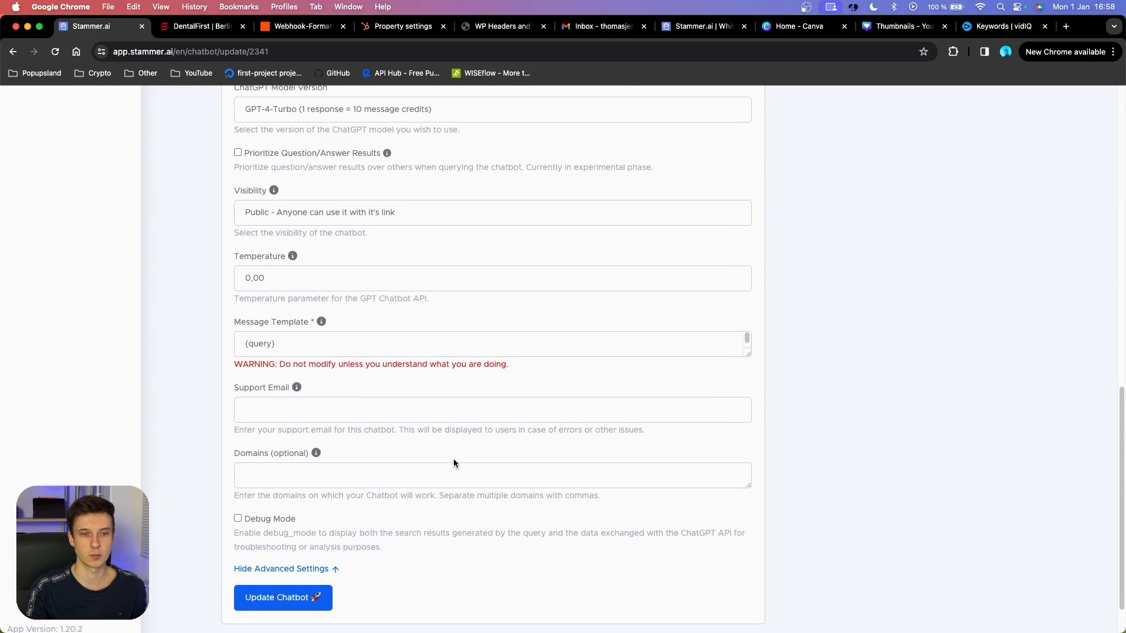
{"action": "scroll", "coordinate": [403, 240], "scroll_direction": "up", "scroll_amount": 2}
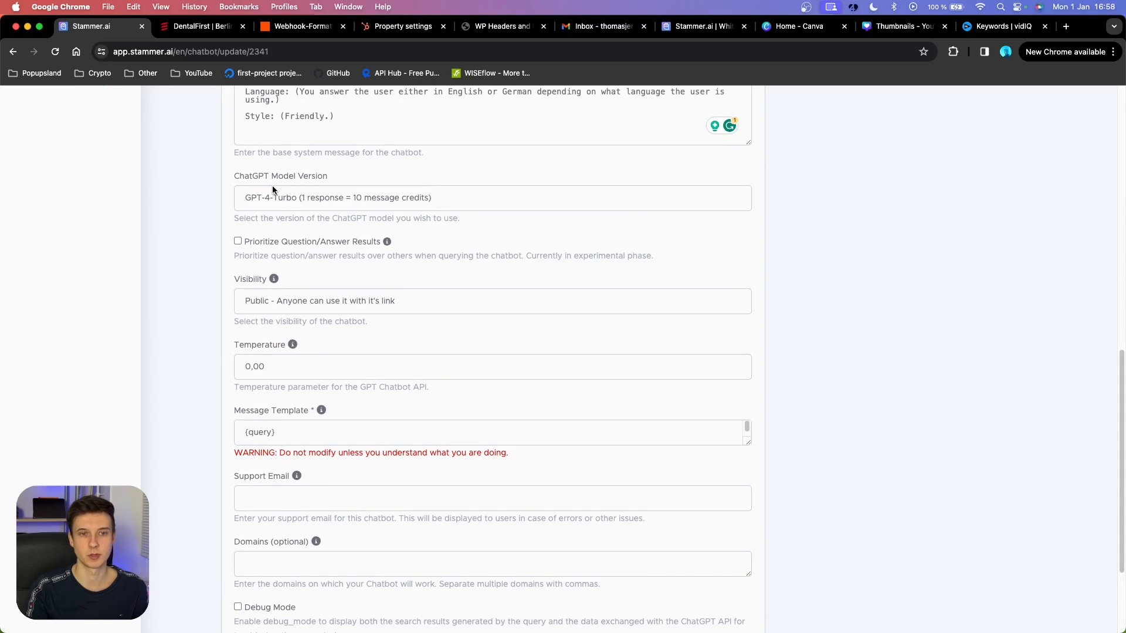
{"action": "left_click", "coordinate": [299, 198]}
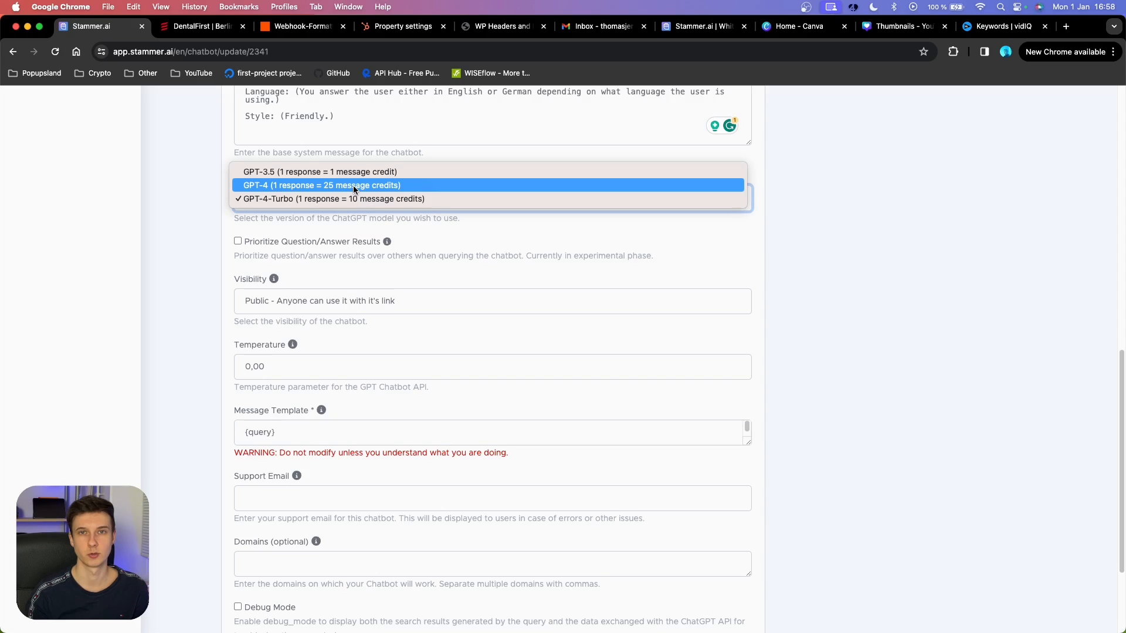
{"action": "left_click", "coordinate": [202, 256]}
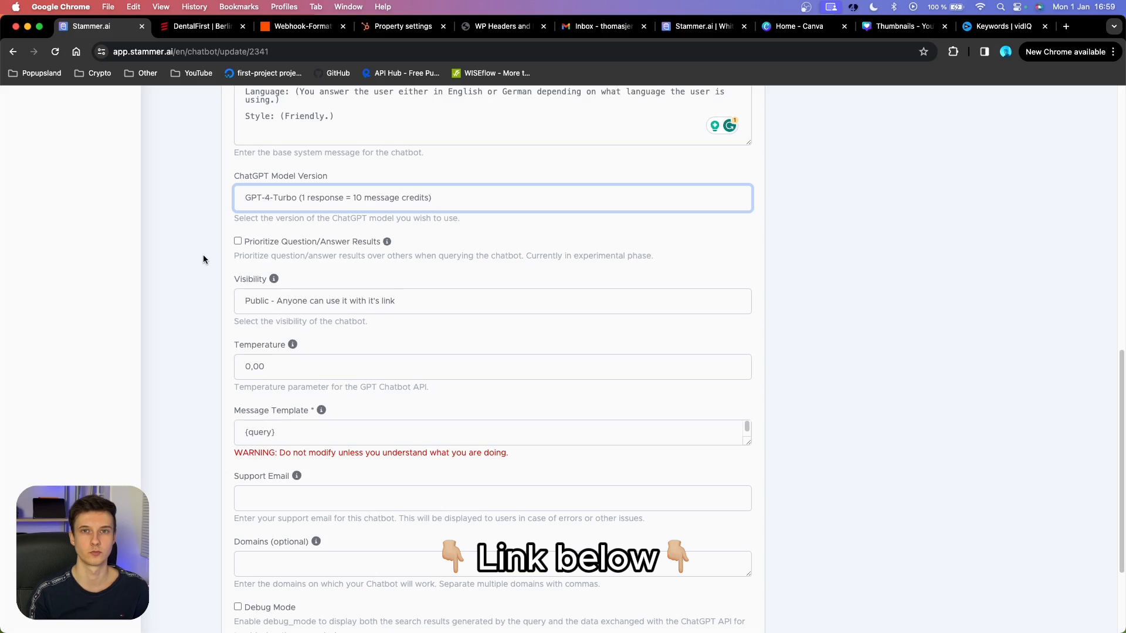
Save the chatbot's updated settings with Update Chatbot.
{"action": "scroll", "coordinate": [235, 256], "scroll_direction": "down", "scroll_amount": 3}
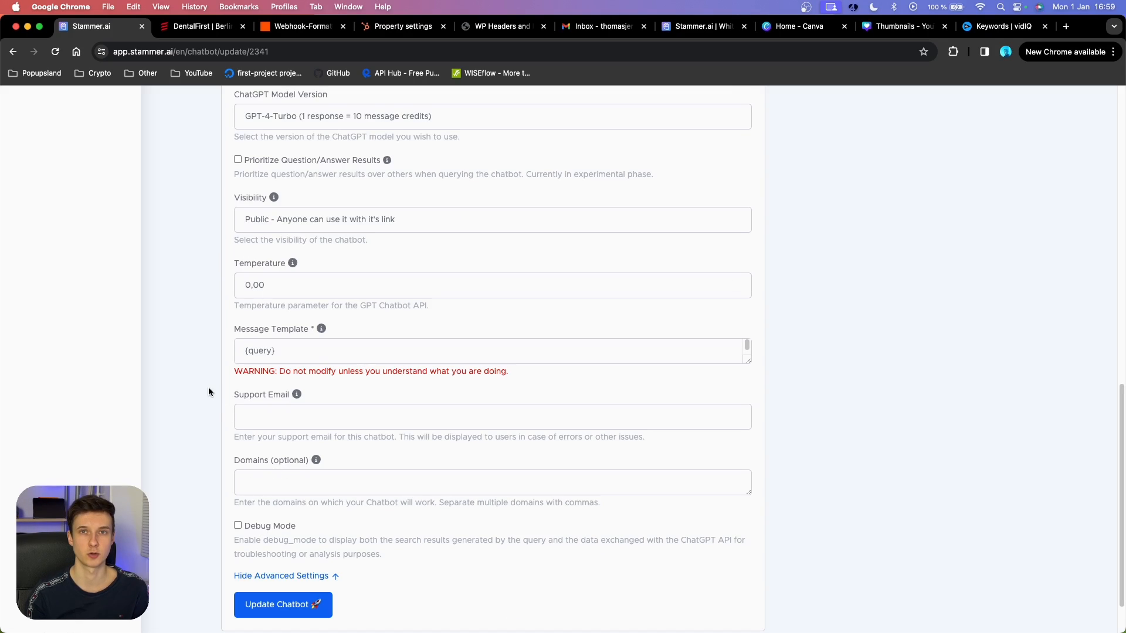
{"action": "scroll", "coordinate": [344, 409], "scroll_direction": "down", "scroll_amount": 1}
{"action": "scroll", "coordinate": [342, 405], "scroll_direction": "up", "scroll_amount": 1}
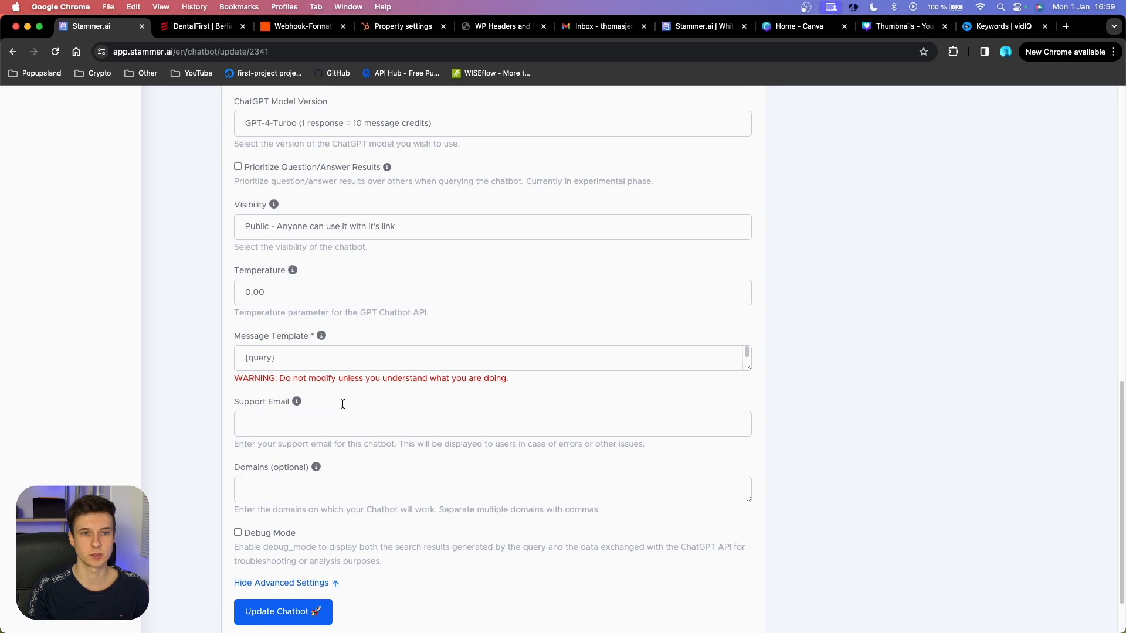
{"action": "scroll", "coordinate": [326, 284], "scroll_direction": "up", "scroll_amount": 4}
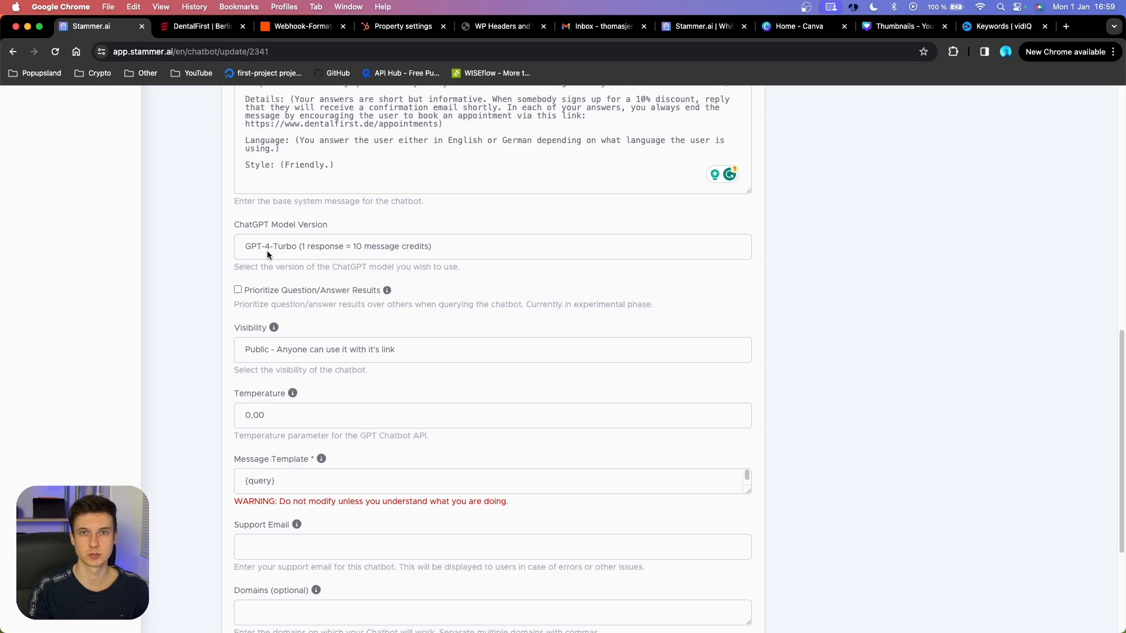
{"action": "scroll", "coordinate": [267, 253], "scroll_direction": "down", "scroll_amount": 6}
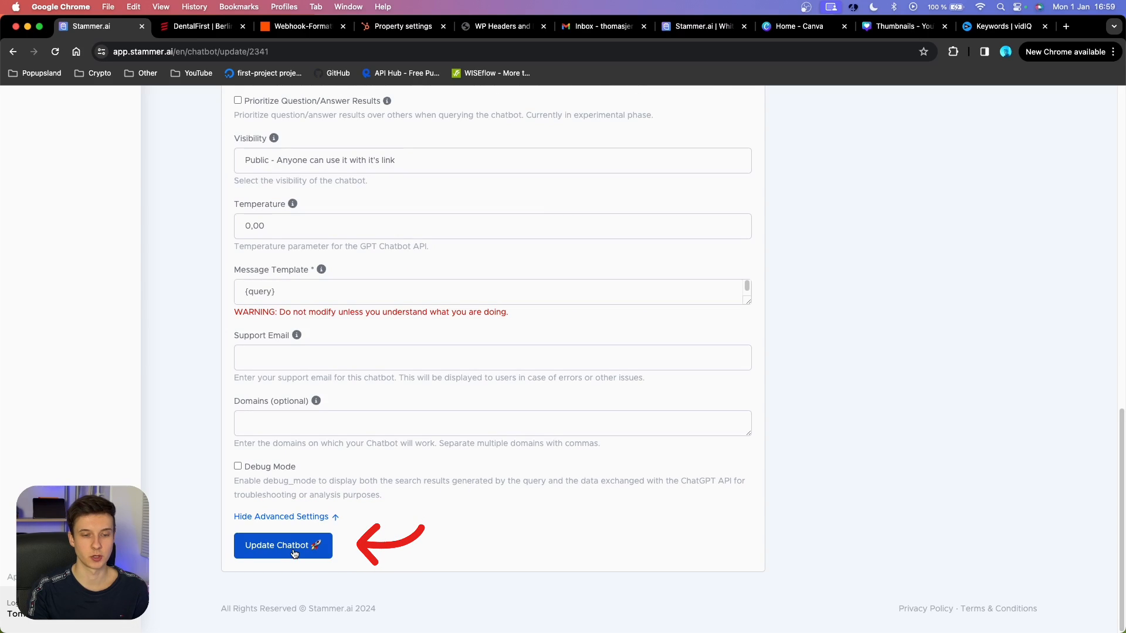
{"action": "left_click", "coordinate": [295, 550]}
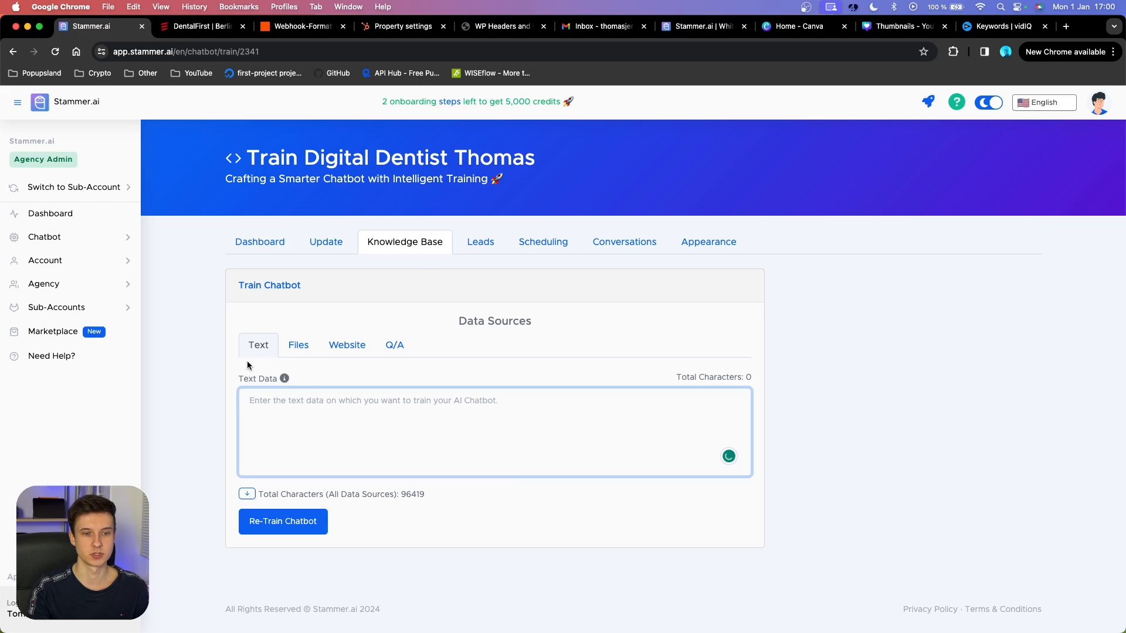
View the Files data source, compare the DentalFirst website, and return to training.
{"action": "left_click", "coordinate": [298, 348]}
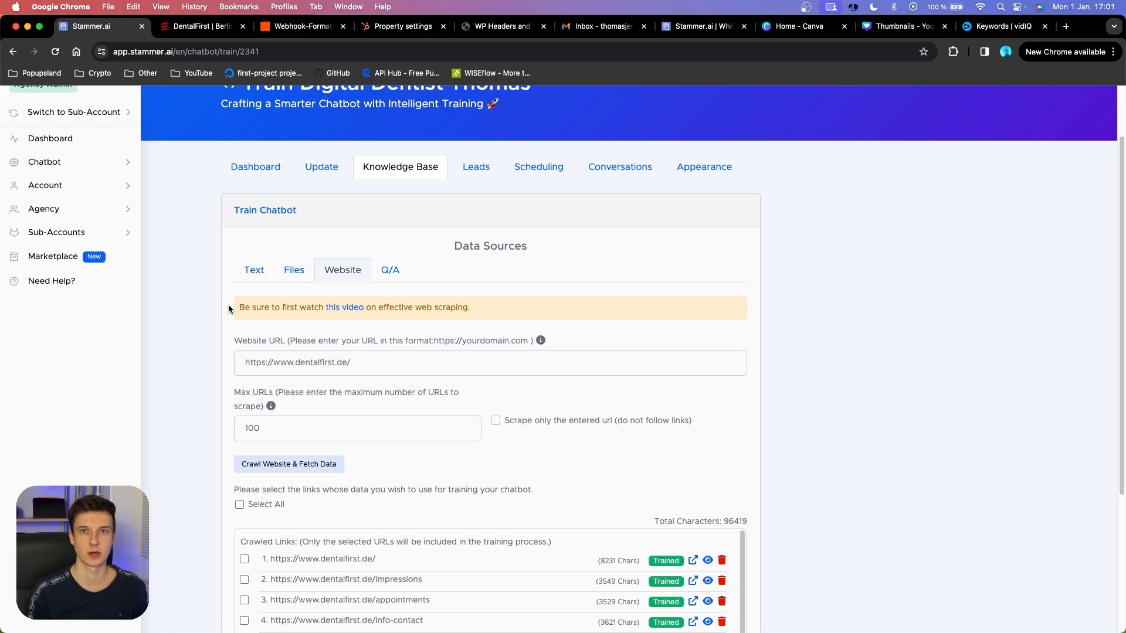
{"action": "scroll", "coordinate": [227, 304], "scroll_direction": "down", "scroll_amount": 3}
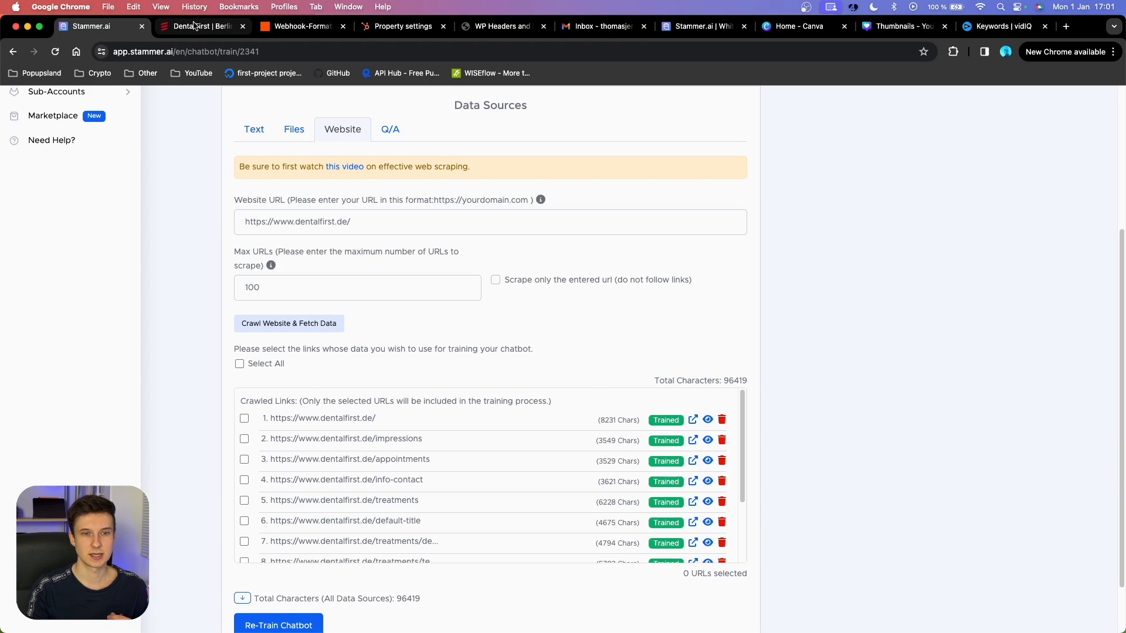
{"action": "left_click", "coordinate": [199, 26]}
{"action": "scroll", "coordinate": [629, 273], "scroll_direction": "up", "scroll_amount": 4}
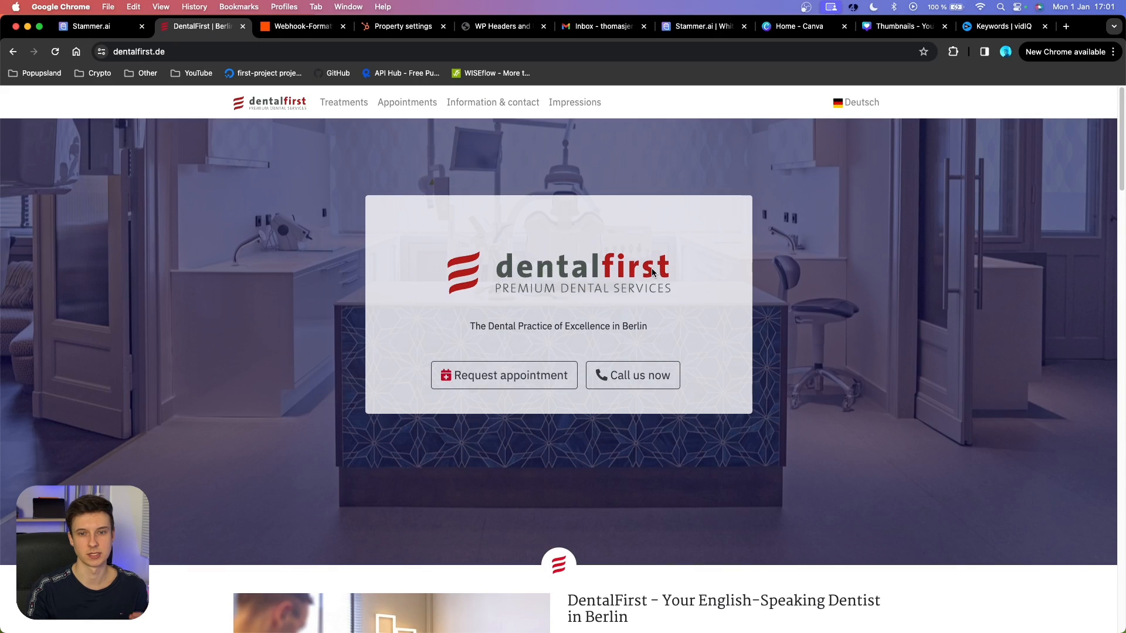
{"action": "left_click", "coordinate": [91, 26]}
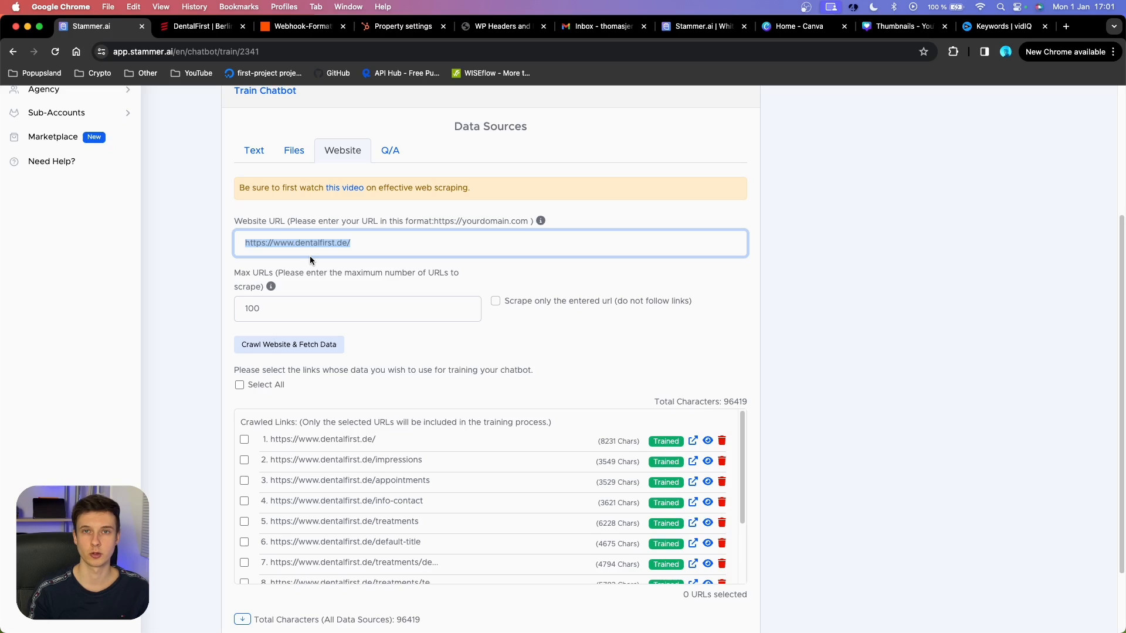
{"action": "left_click_drag", "start_coordinate": [368, 243], "coordinate": [216, 222]}
{"action": "scroll", "coordinate": [255, 192], "scroll_direction": "down", "scroll_amount": 3}
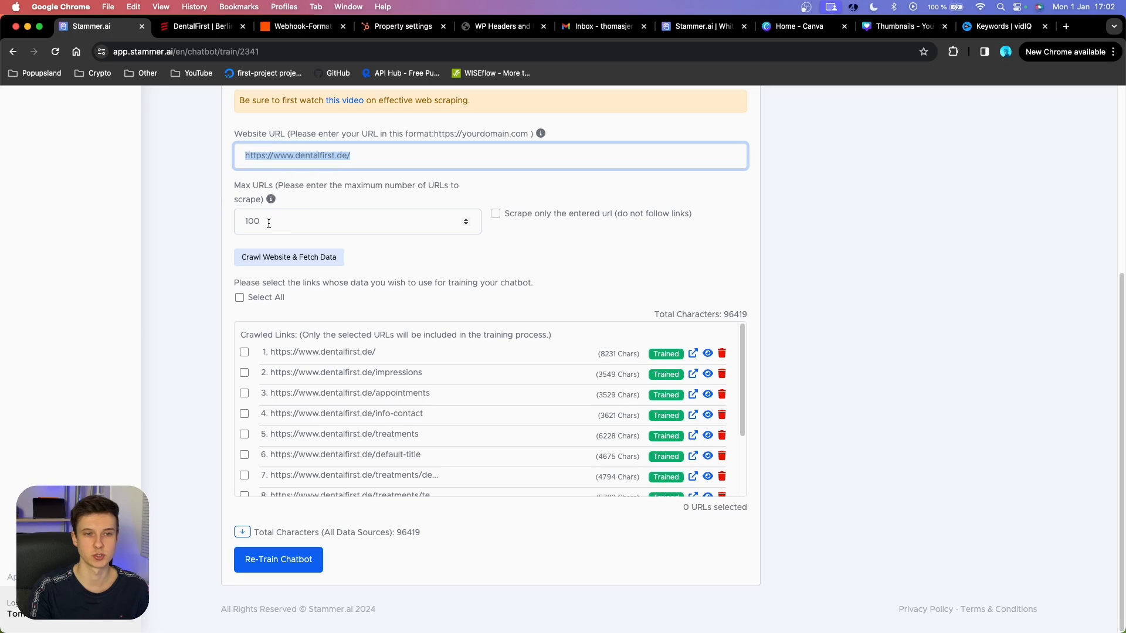
Check the Max URLs field and the website URL, then switch to the Q/A source.
{"action": "left_click", "coordinate": [422, 214]}
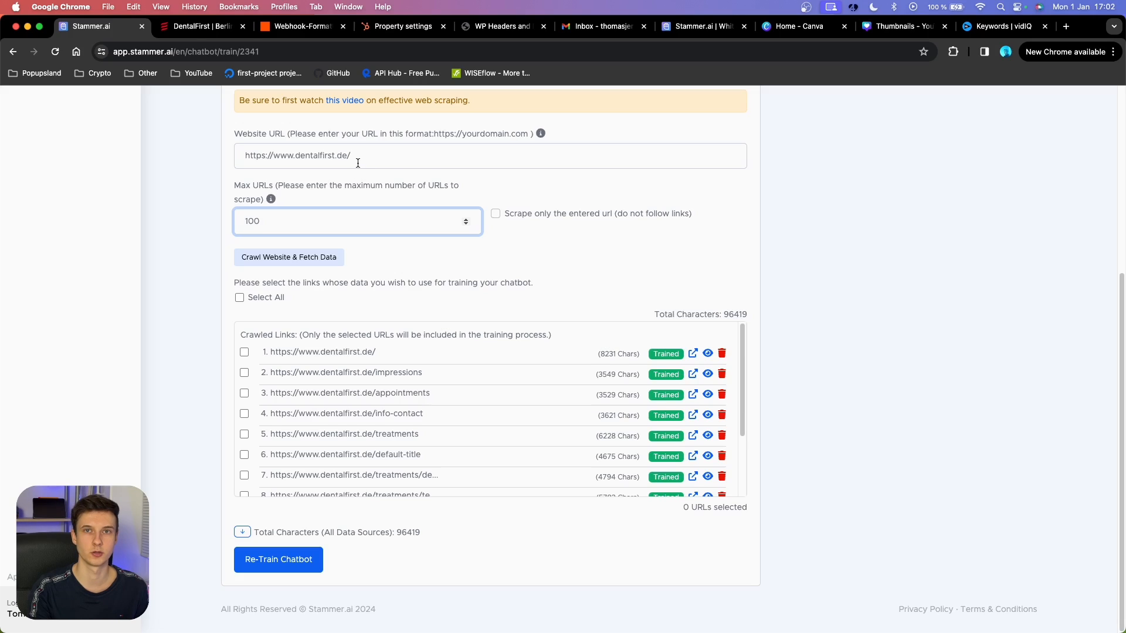
{"action": "left_click_drag", "start_coordinate": [373, 163], "coordinate": [221, 160]}
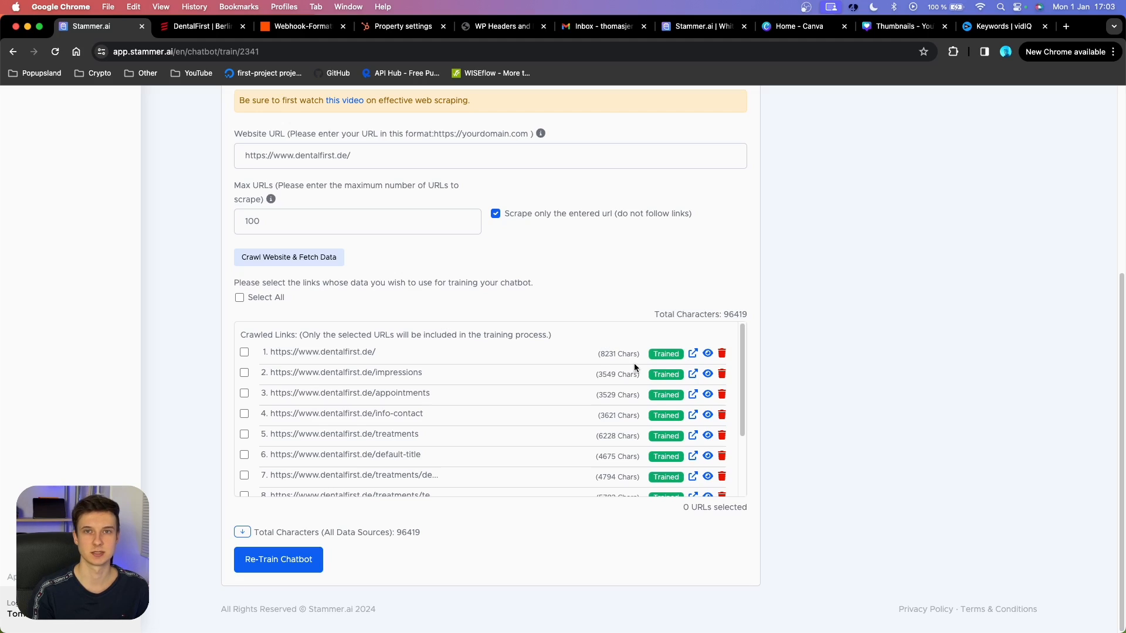
{"action": "scroll", "coordinate": [389, 186], "scroll_direction": "up", "scroll_amount": 2}
{"action": "left_click", "coordinate": [389, 186]}
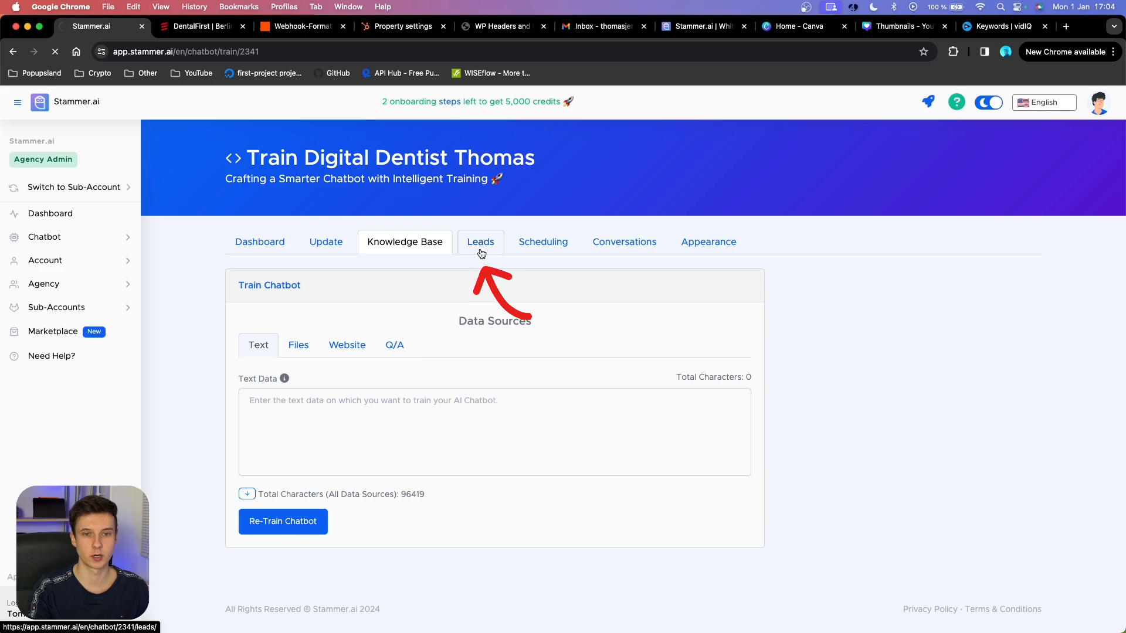
Open the Leads page and scroll through its fields and Zapier webhook settings.
{"action": "left_click", "coordinate": [479, 245]}
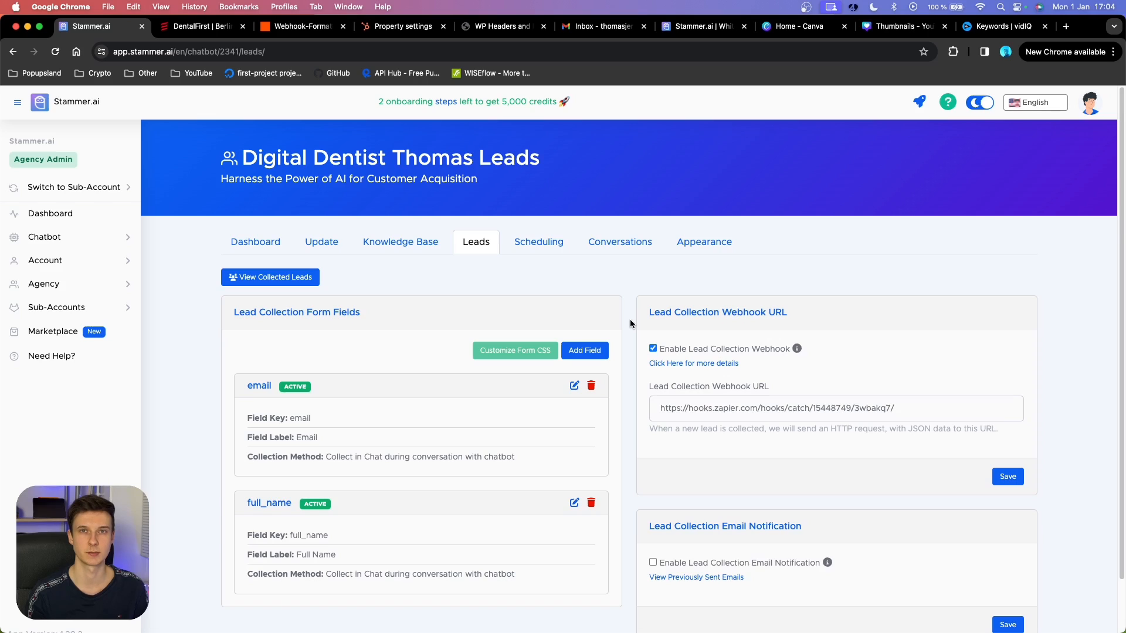
{"action": "scroll", "coordinate": [630, 319], "scroll_direction": "down", "scroll_amount": 1}
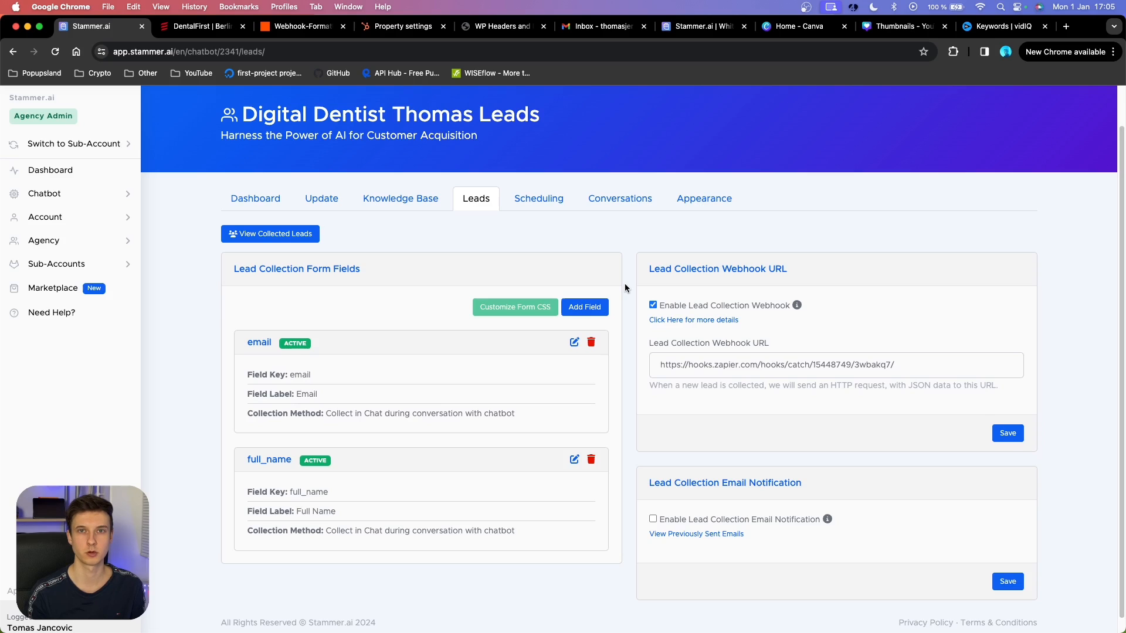
{"action": "scroll", "coordinate": [625, 283], "scroll_direction": "down", "scroll_amount": 1}
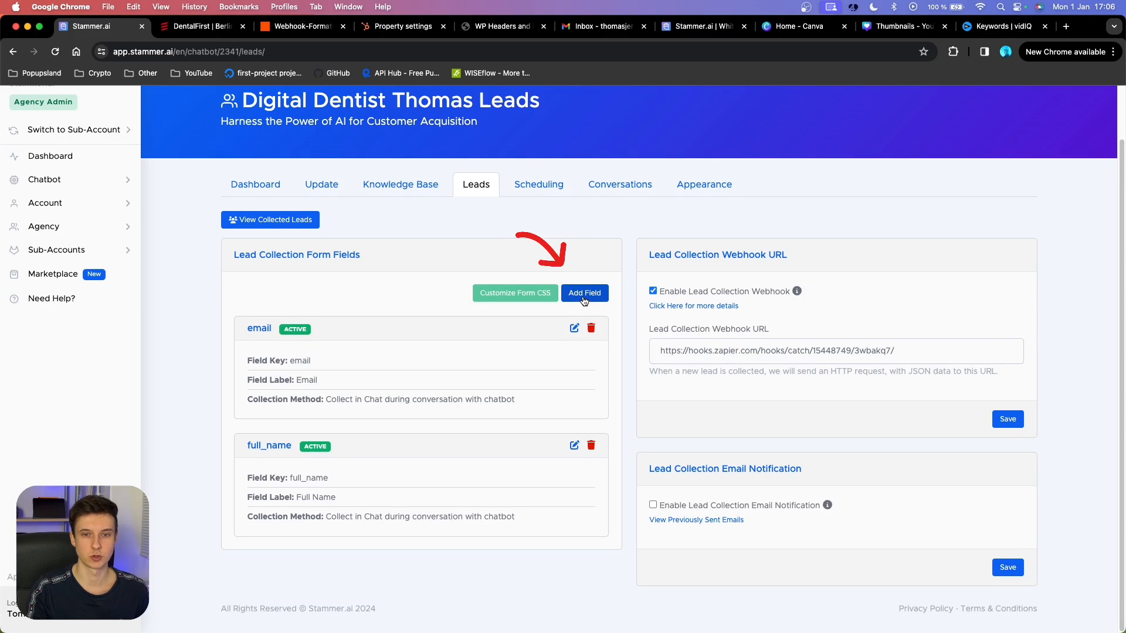
Add a predefined Email Address lead field collected in chat during conversation.
{"action": "left_click", "coordinate": [582, 296]}
{"action": "scroll", "coordinate": [434, 337], "scroll_direction": "down", "scroll_amount": 3}
{"action": "scroll", "coordinate": [434, 338], "scroll_direction": "down", "scroll_amount": 5}
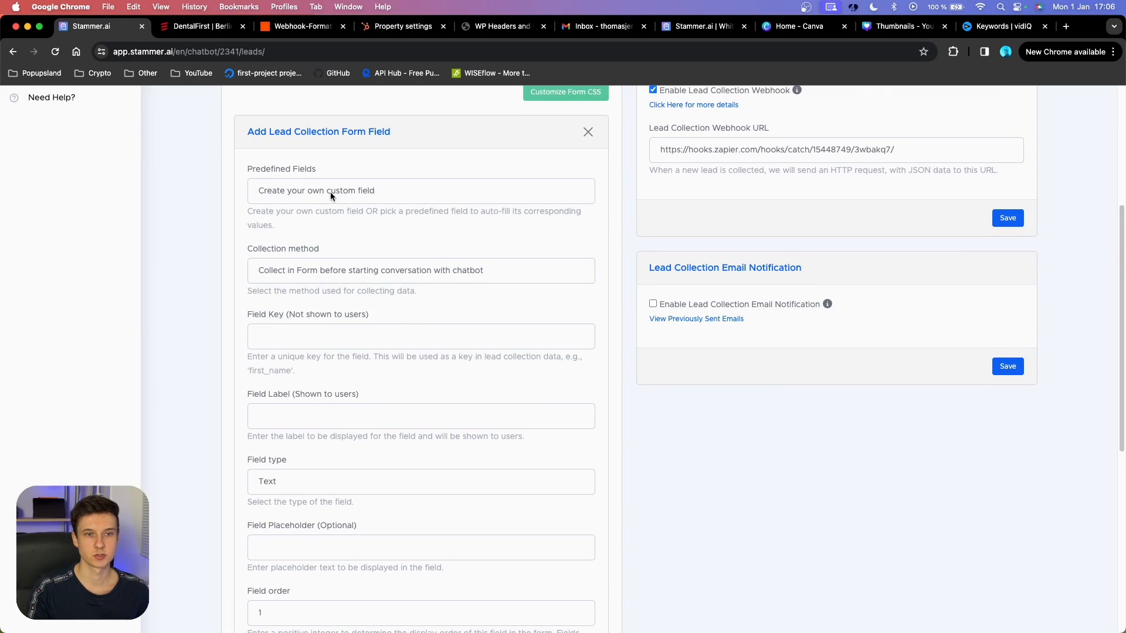
{"action": "left_click", "coordinate": [333, 192]}
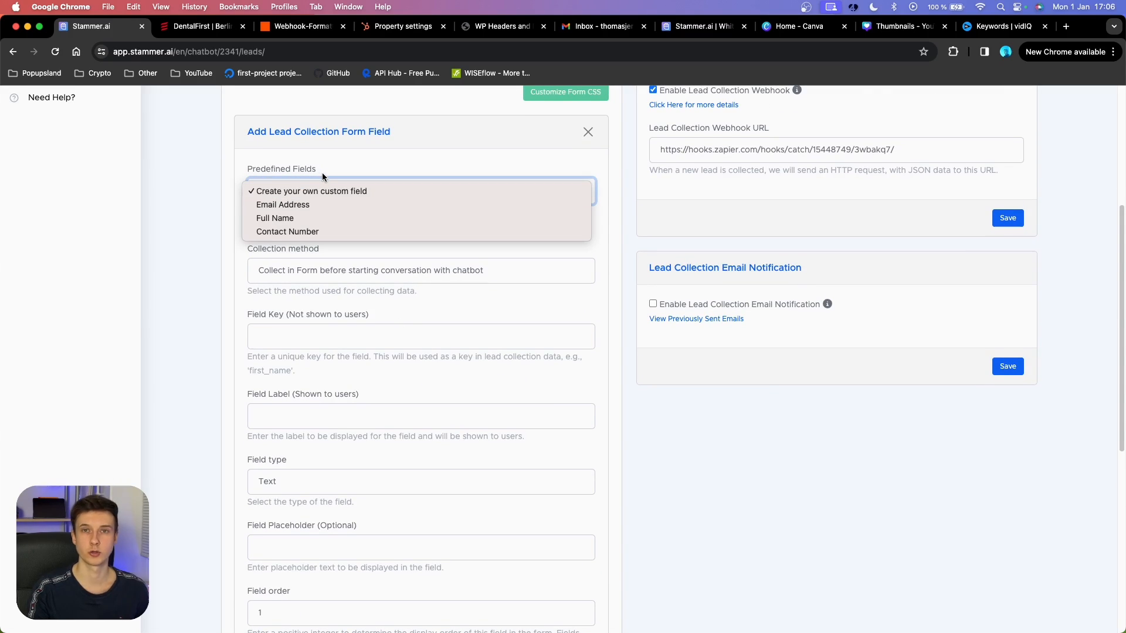
{"action": "left_click", "coordinate": [300, 206]}
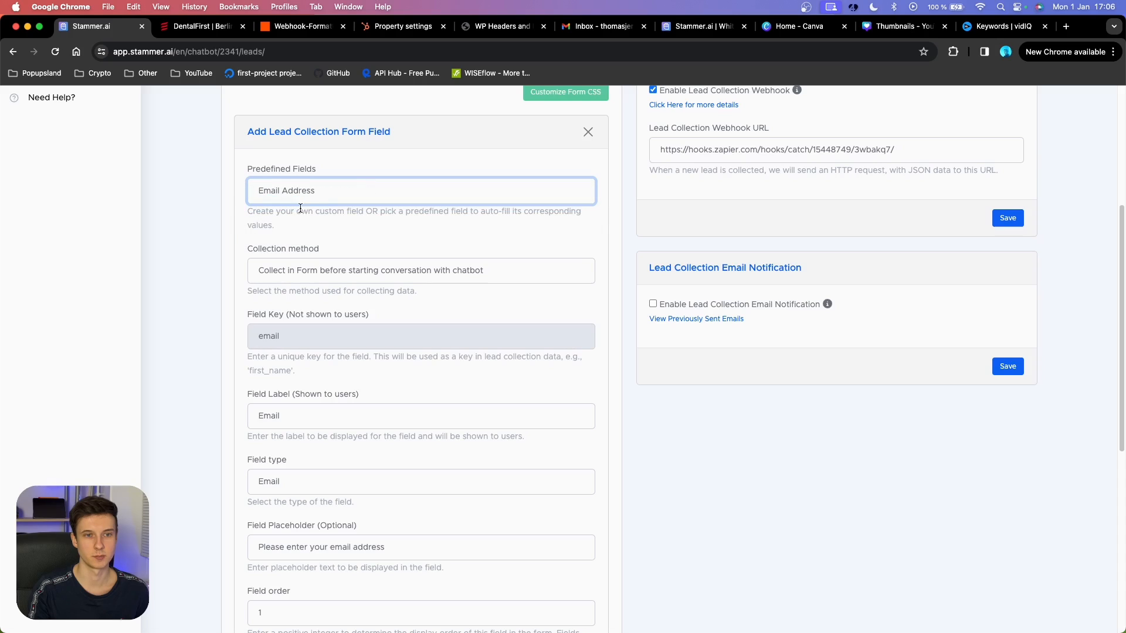
{"action": "scroll", "coordinate": [280, 334], "scroll_direction": "down", "scroll_amount": 2}
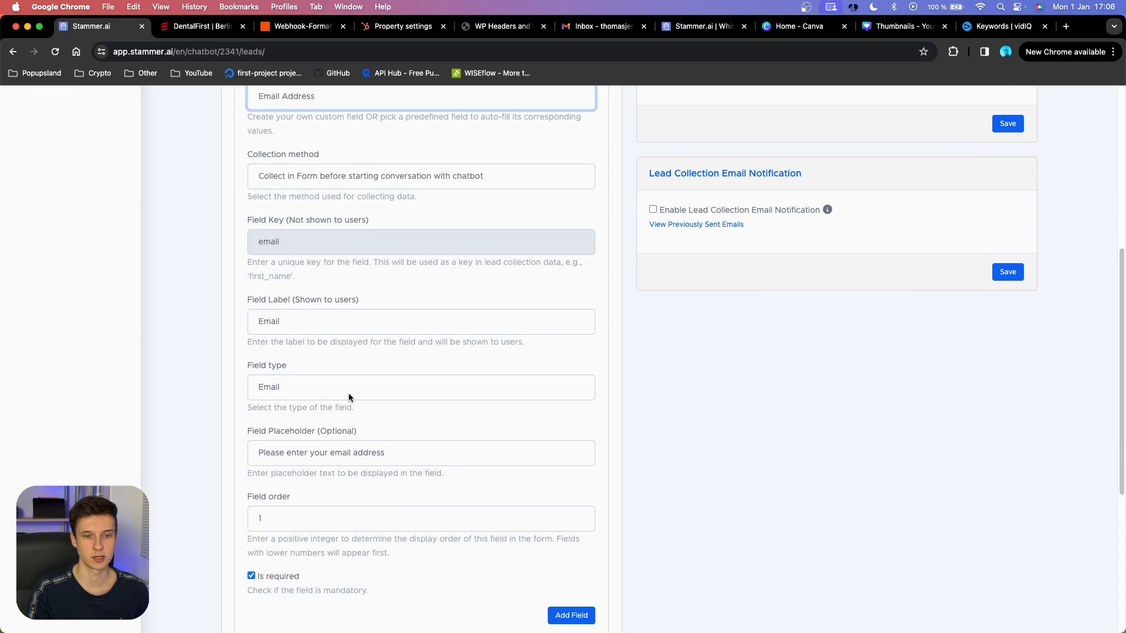
{"action": "scroll", "coordinate": [321, 305], "scroll_direction": "up", "scroll_amount": 3}
{"action": "left_click", "coordinate": [322, 302]}
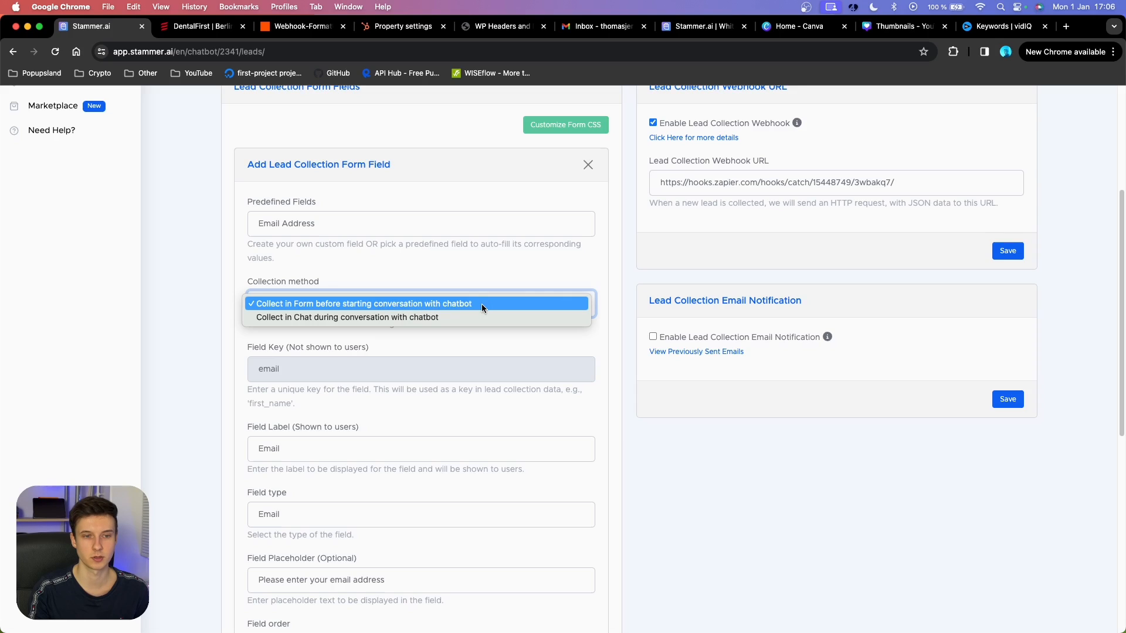
{"action": "left_click", "coordinate": [278, 321]}
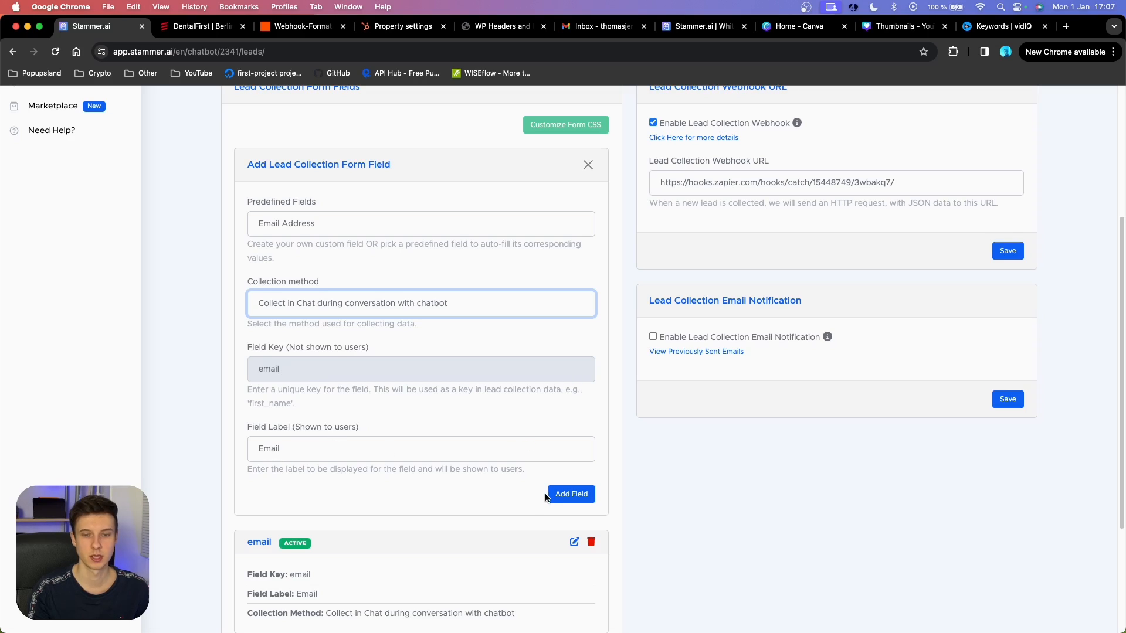
{"action": "left_click", "coordinate": [588, 500]}
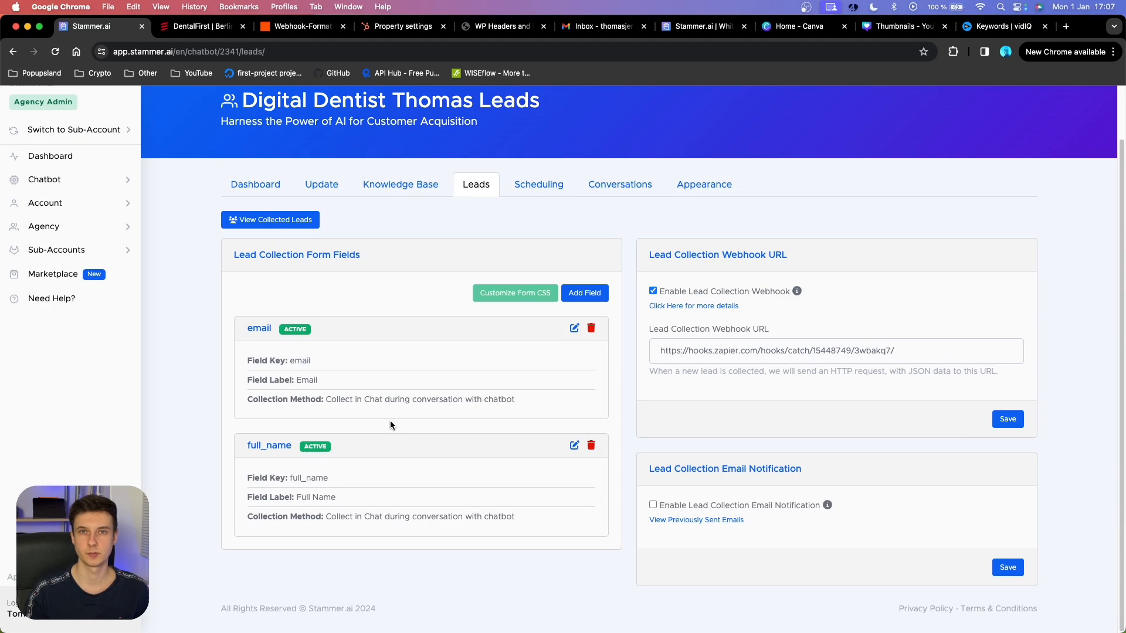
{"action": "left_click", "coordinate": [575, 445]}
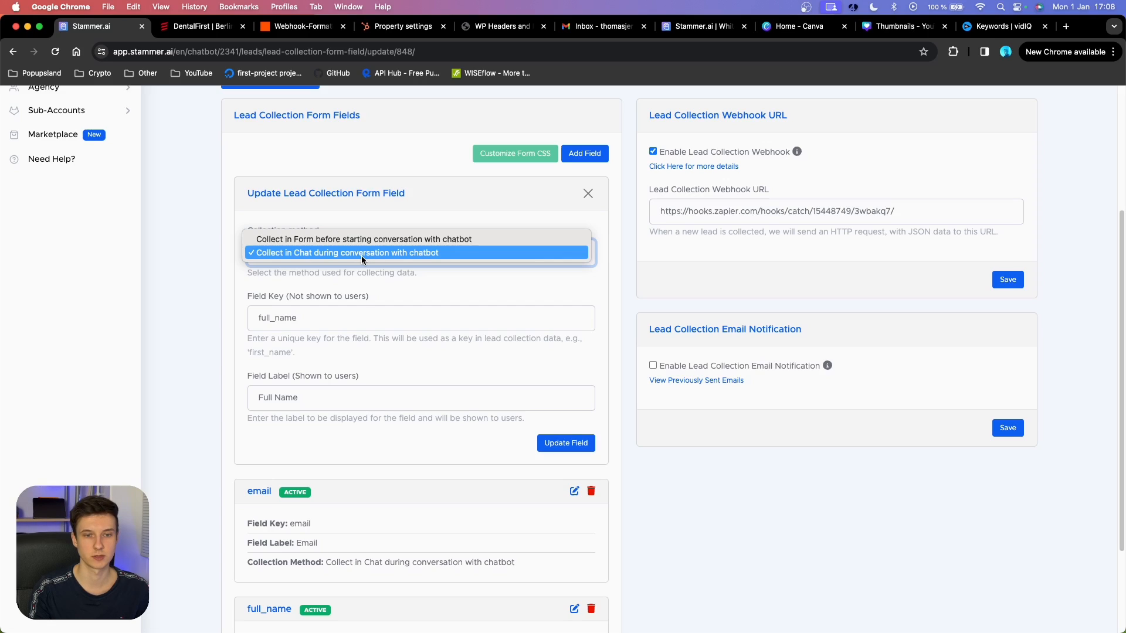
{"action": "left_click", "coordinate": [361, 256]}
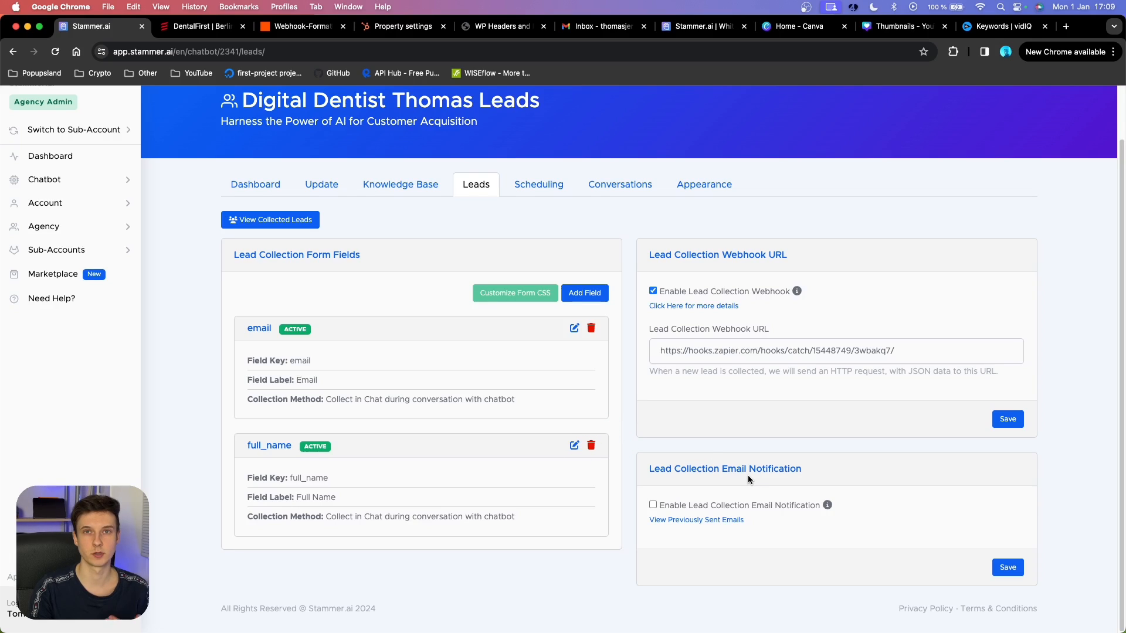
{"action": "left_click", "coordinate": [653, 505]}
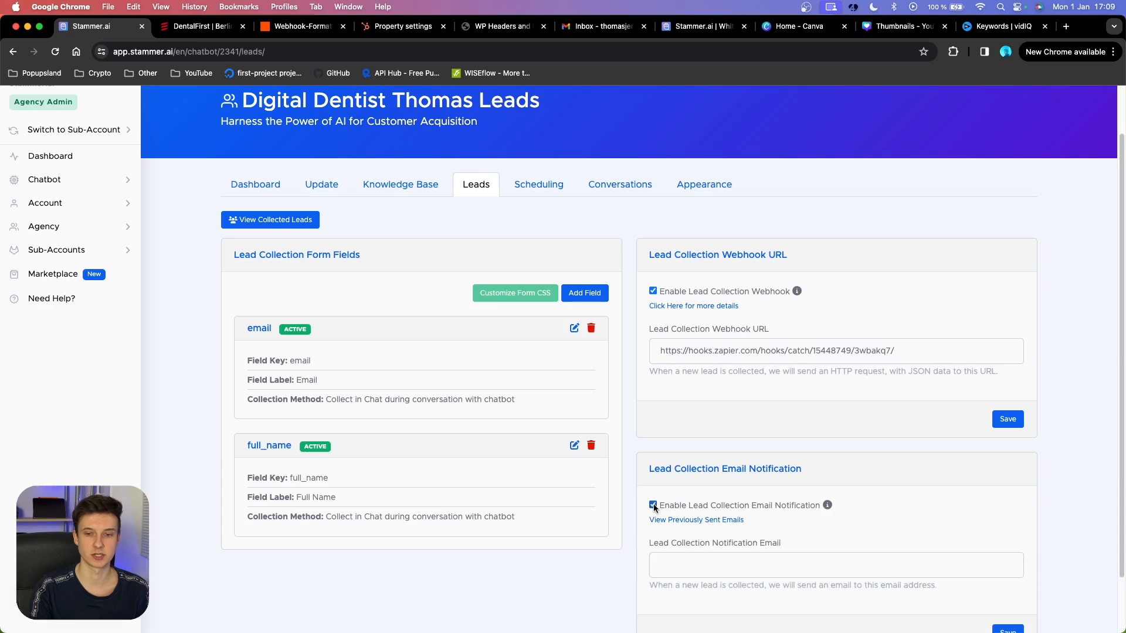
{"action": "scroll", "coordinate": [711, 477], "scroll_direction": "down", "scroll_amount": 2}
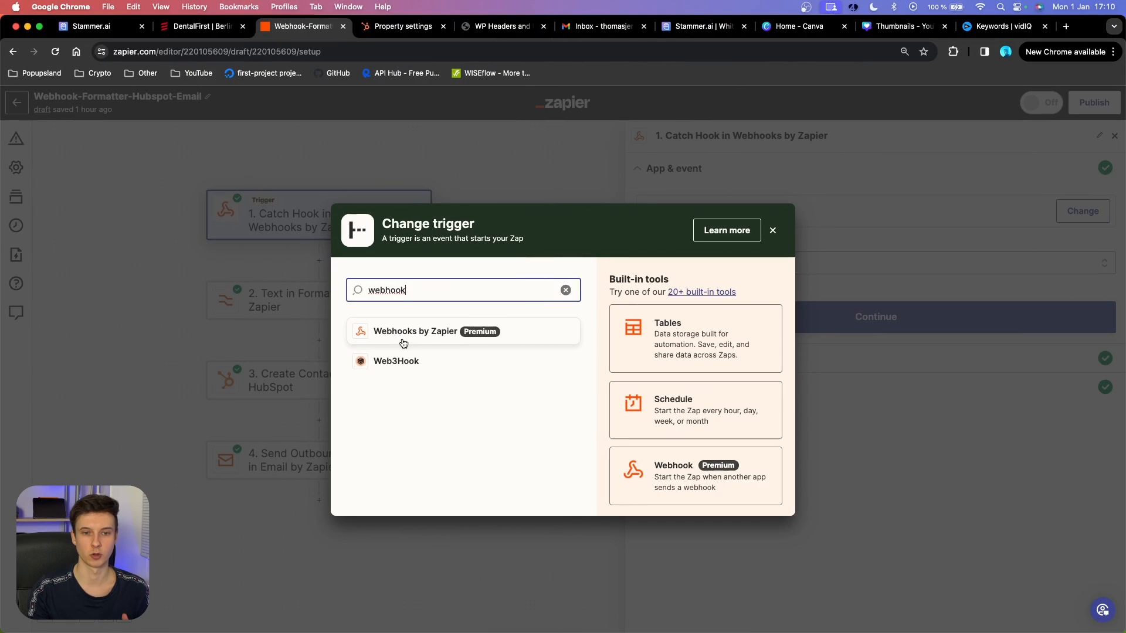
Set Webhooks by Zapier as the trigger app with the Catch Hook event.
{"action": "left_click", "coordinate": [449, 336]}
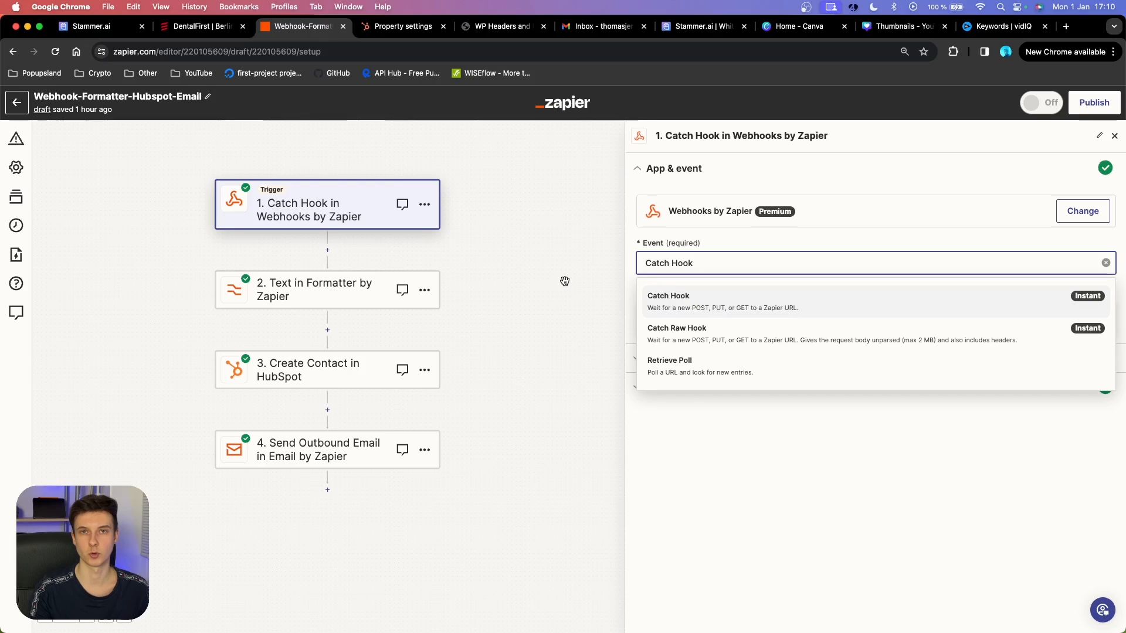
{"action": "left_click", "coordinate": [662, 292]}
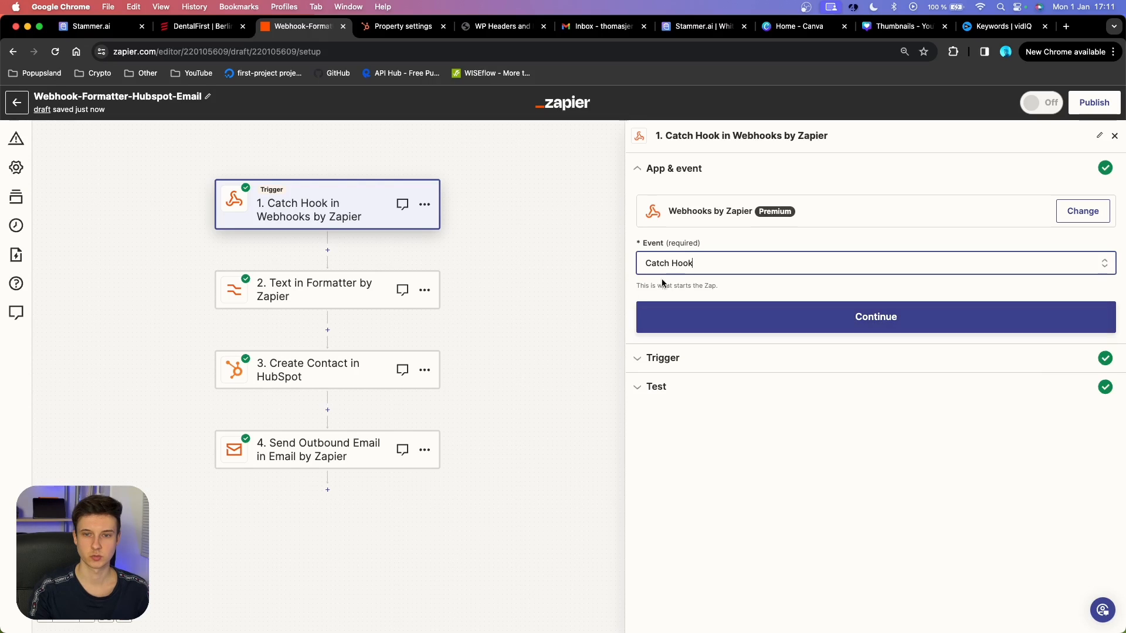
{"action": "left_click", "coordinate": [821, 317]}
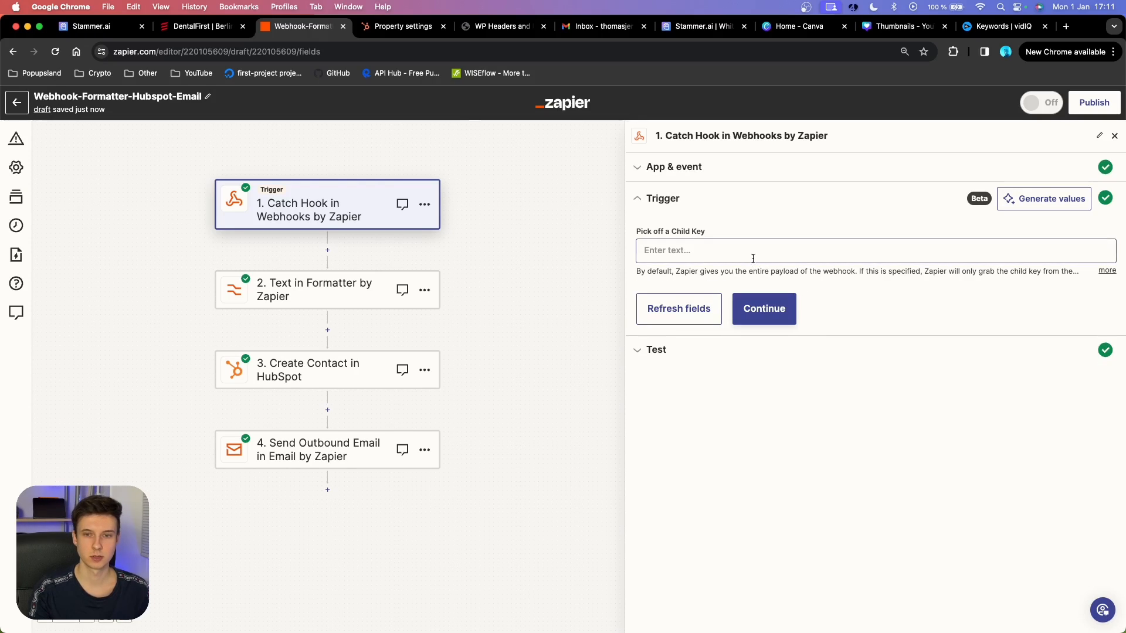
Review the child key option, continue to testing, and copy the webhook URL.
{"action": "left_click", "coordinate": [640, 271]}
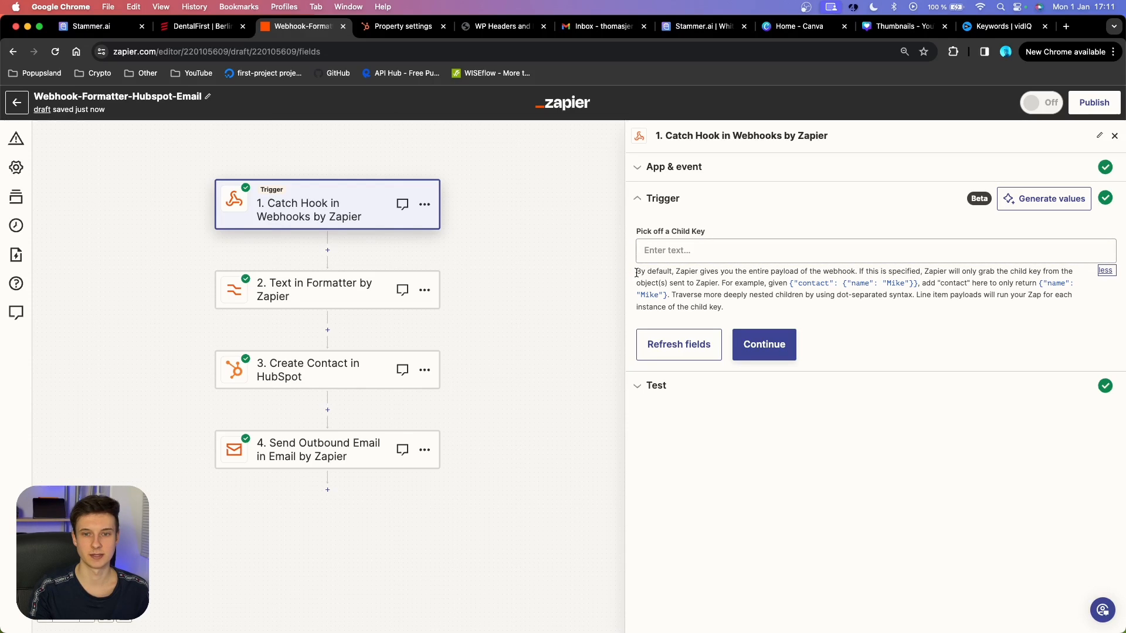
{"action": "left_click_drag", "start_coordinate": [636, 271], "coordinate": [707, 273]}
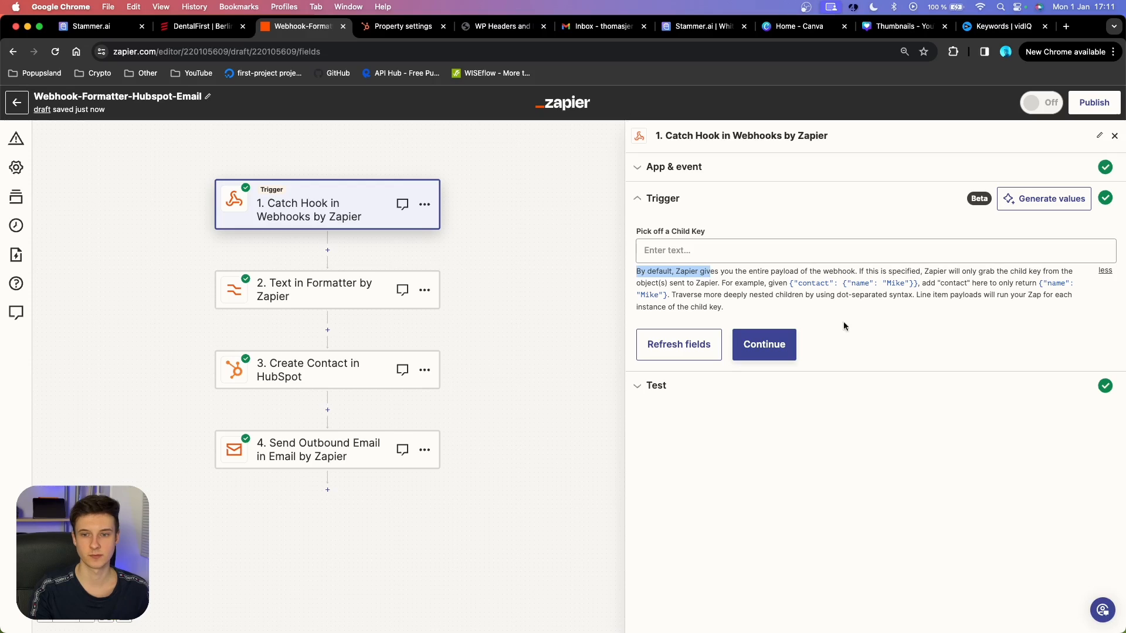
{"action": "left_click", "coordinate": [783, 349]}
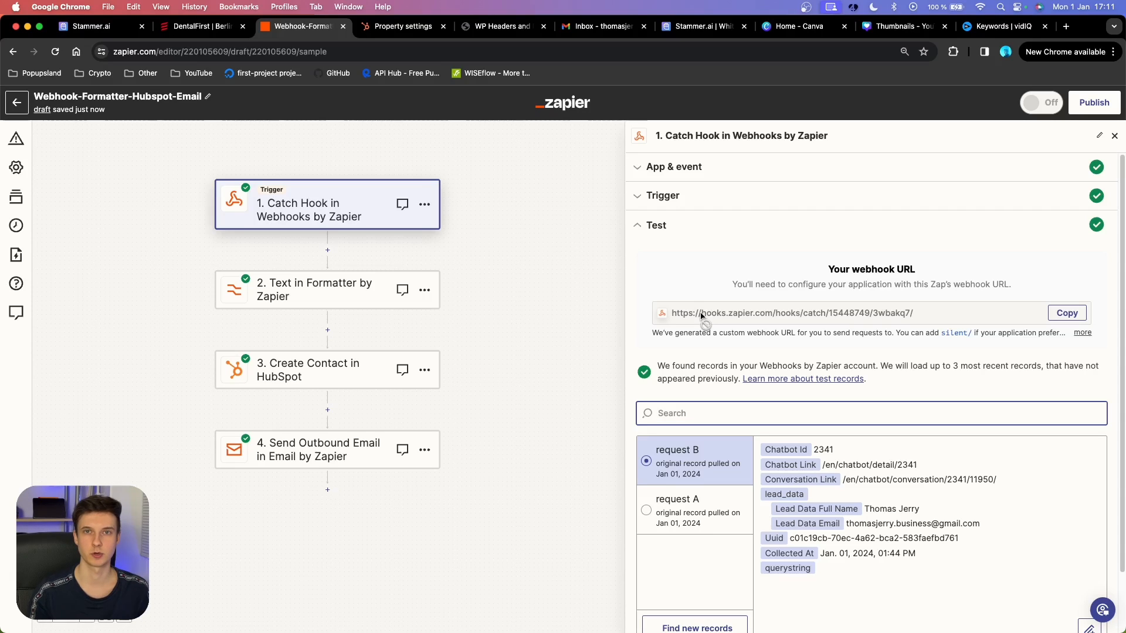
{"action": "left_click", "coordinate": [1066, 313]}
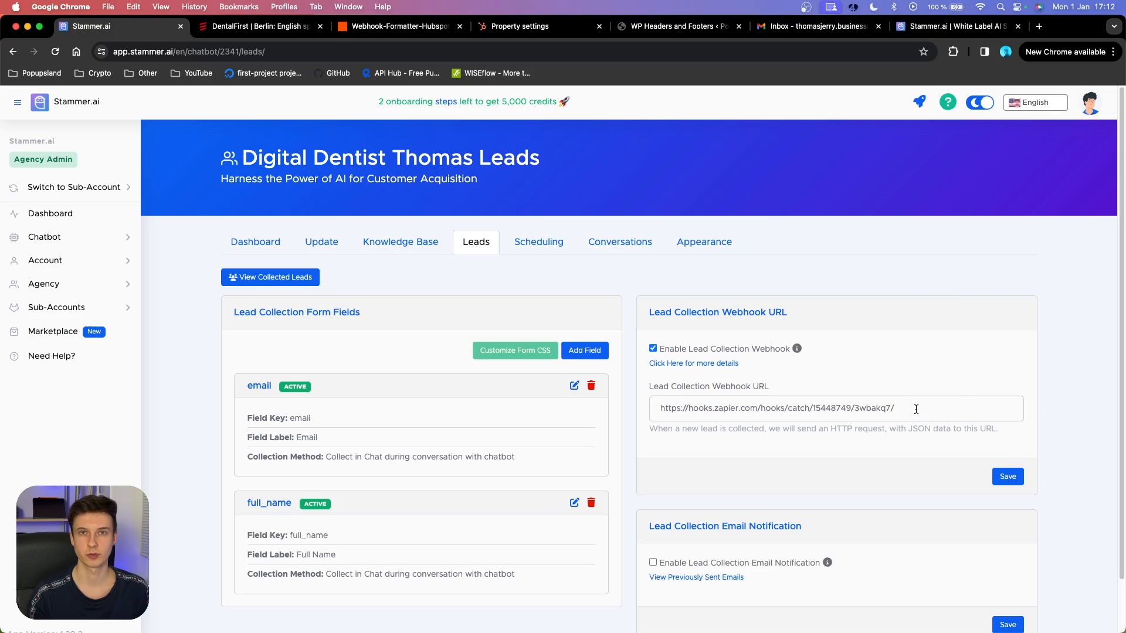
{"action": "left_click", "coordinate": [684, 364]}
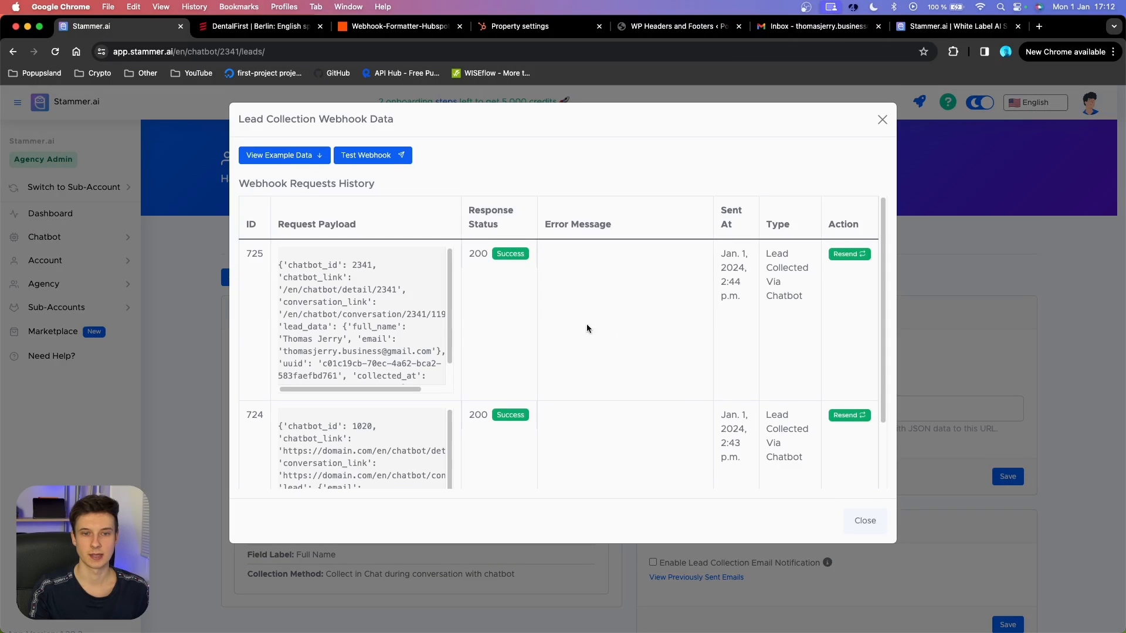
{"action": "scroll", "coordinate": [463, 346], "scroll_direction": "down", "scroll_amount": 2}
{"action": "scroll", "coordinate": [472, 337], "scroll_direction": "up", "scroll_amount": 2}
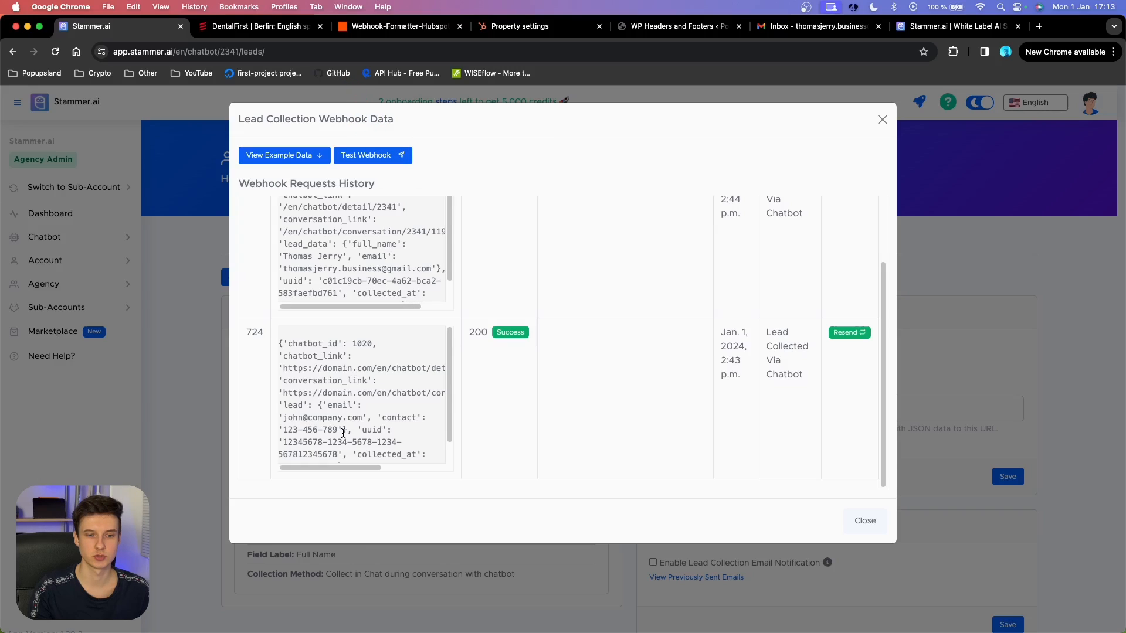
{"action": "left_click_drag", "start_coordinate": [363, 418], "coordinate": [287, 417]}
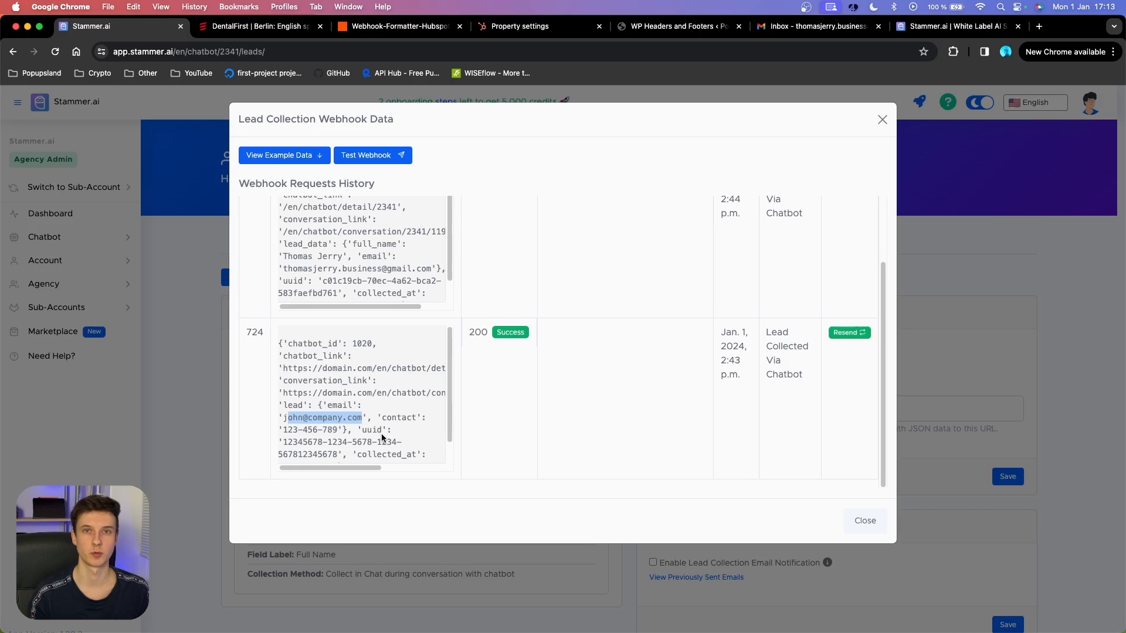
{"action": "scroll", "coordinate": [539, 361], "scroll_direction": "up", "scroll_amount": 2}
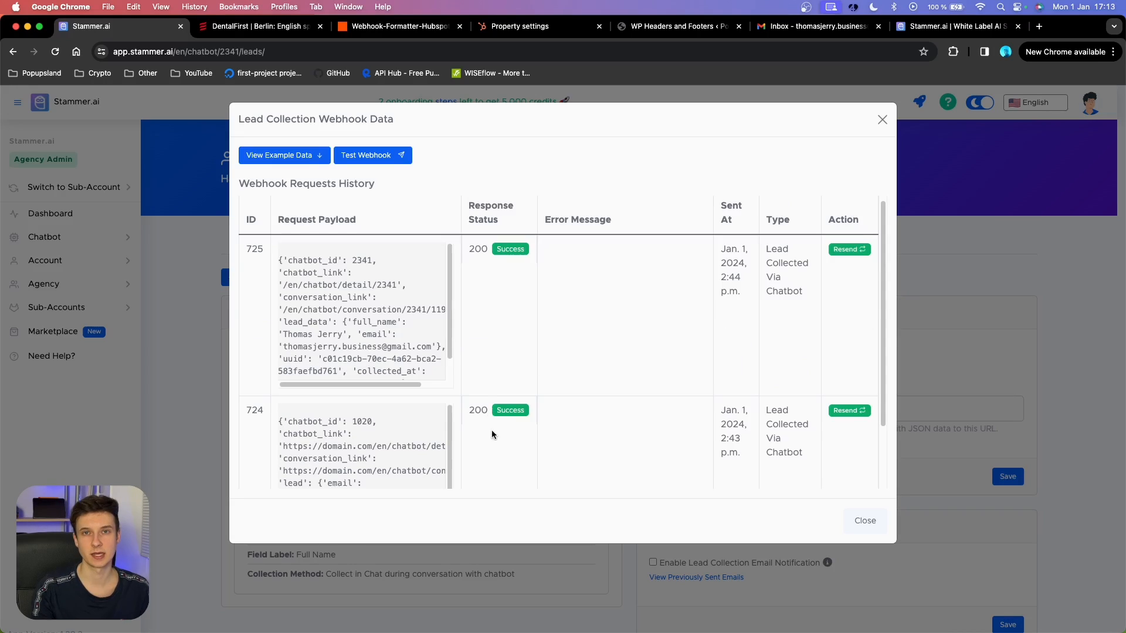
{"action": "scroll", "coordinate": [496, 399], "scroll_direction": "down", "scroll_amount": 2}
{"action": "double_click", "coordinate": [478, 332]}
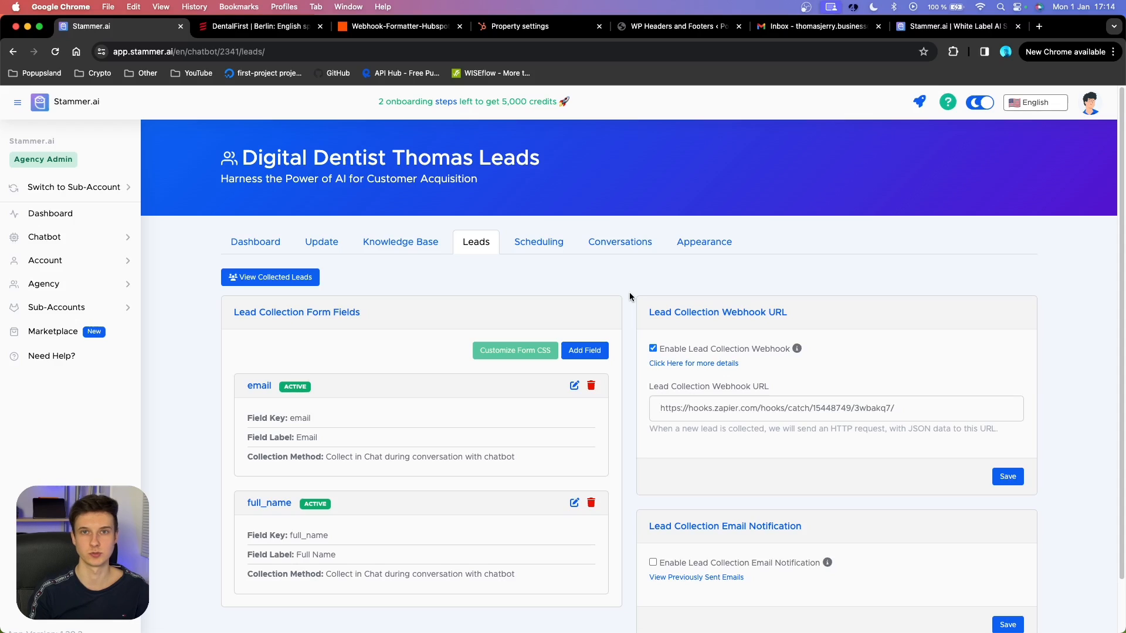
Browse the Scheduling, Conversations and Appearance settings, scrolling through the widget appearance options.
{"action": "left_click", "coordinate": [536, 242]}
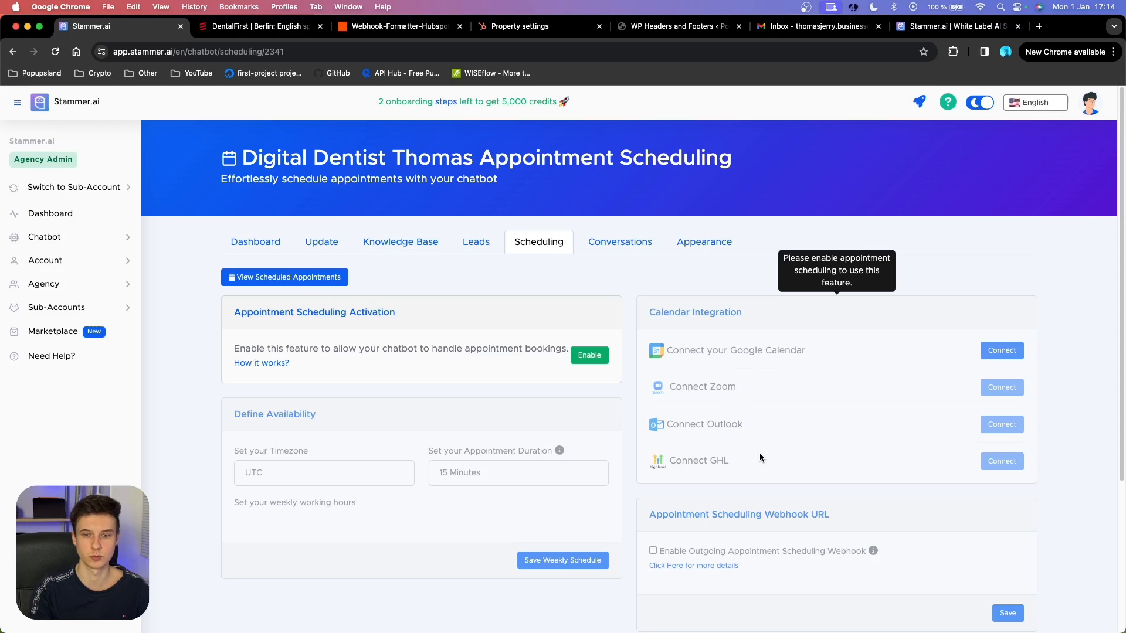
{"action": "left_click", "coordinate": [628, 244]}
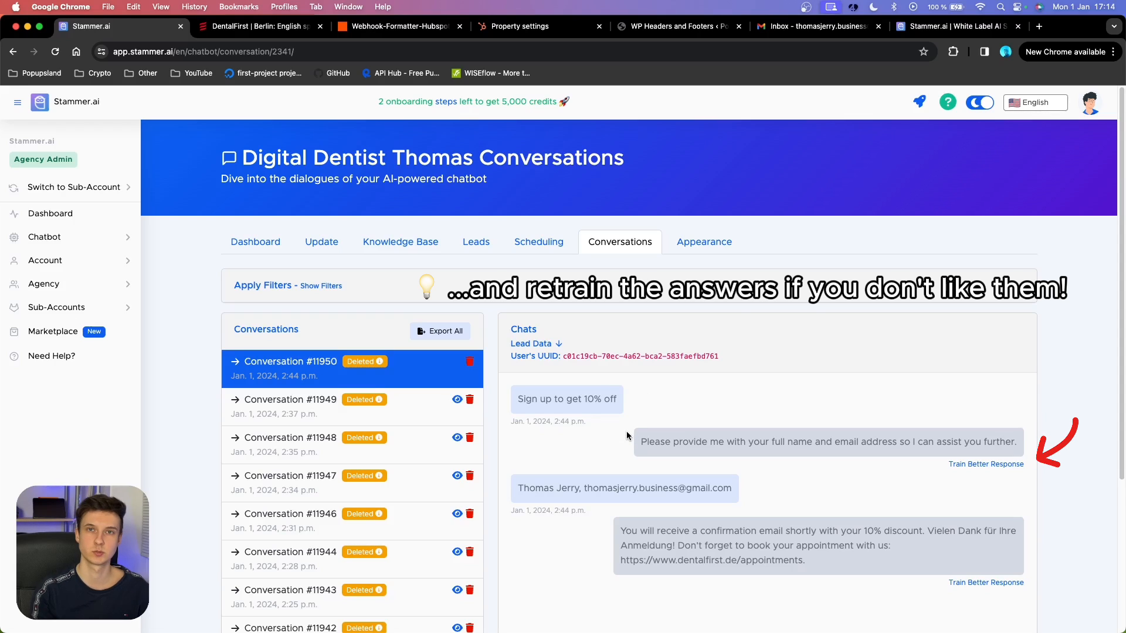
{"action": "left_click", "coordinate": [720, 254]}
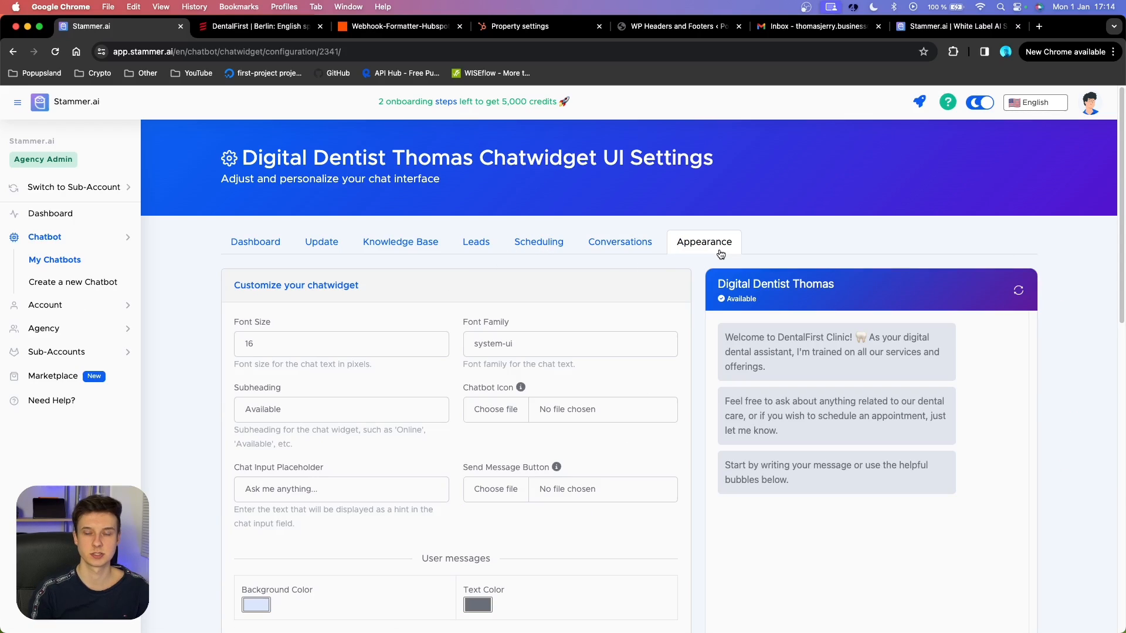
{"action": "scroll", "coordinate": [690, 270], "scroll_direction": "down", "scroll_amount": 5}
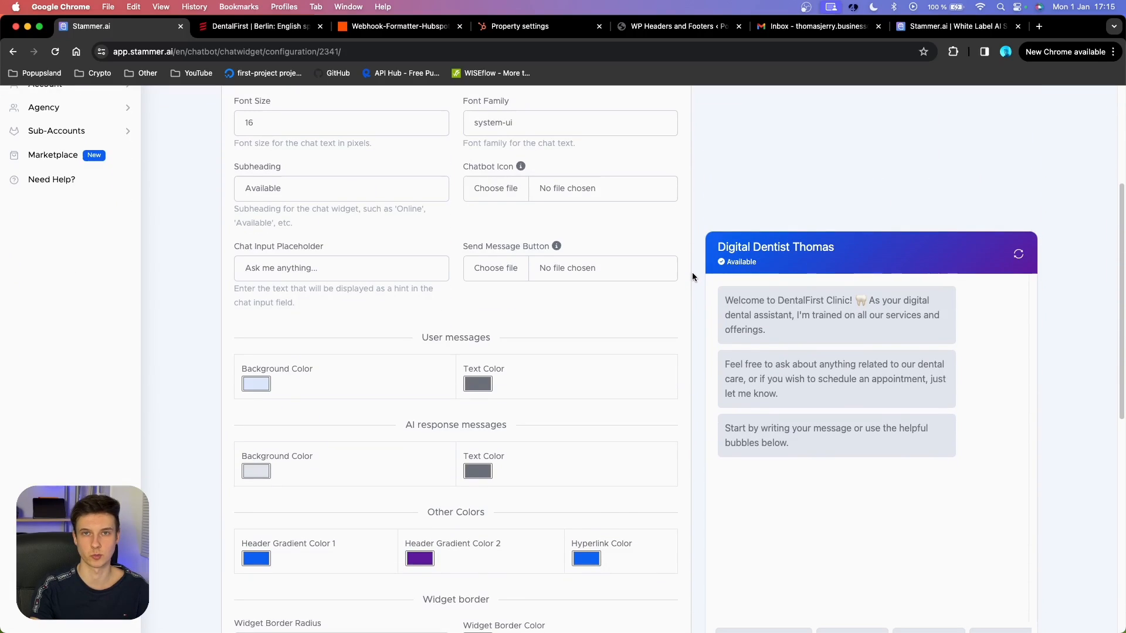
{"action": "scroll", "coordinate": [475, 264], "scroll_direction": "down", "scroll_amount": 4}
{"action": "scroll", "coordinate": [512, 259], "scroll_direction": "down", "scroll_amount": 5}
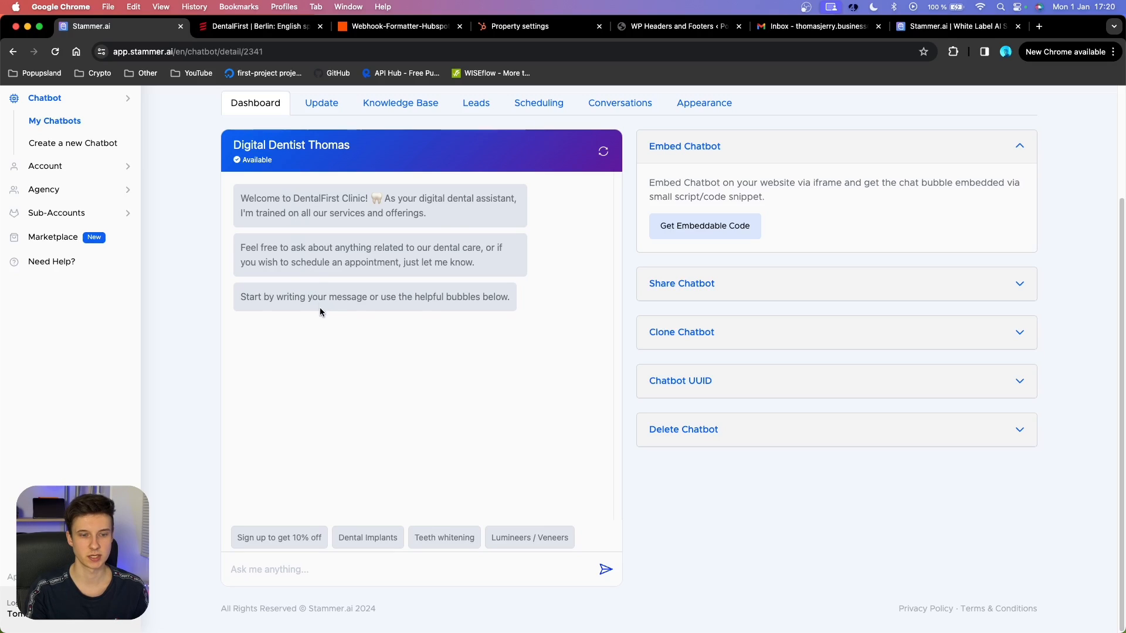
Claim the 10% off sign-up by sending the lead's full name and email to the bot.
{"action": "left_click", "coordinate": [264, 538]}
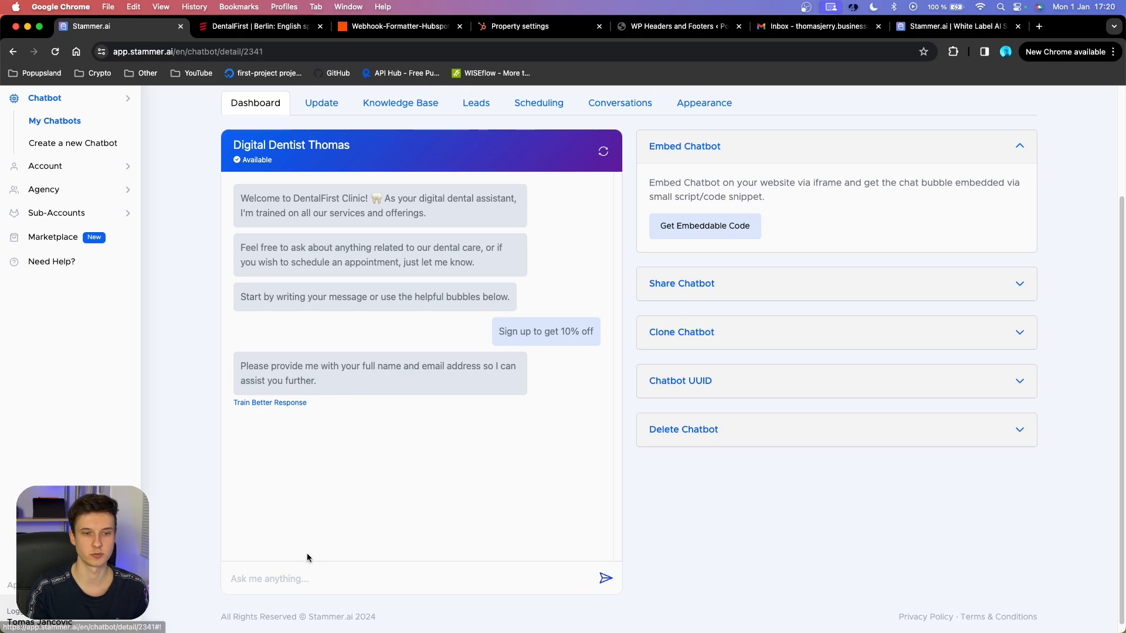
{"action": "left_click", "coordinate": [303, 579]}
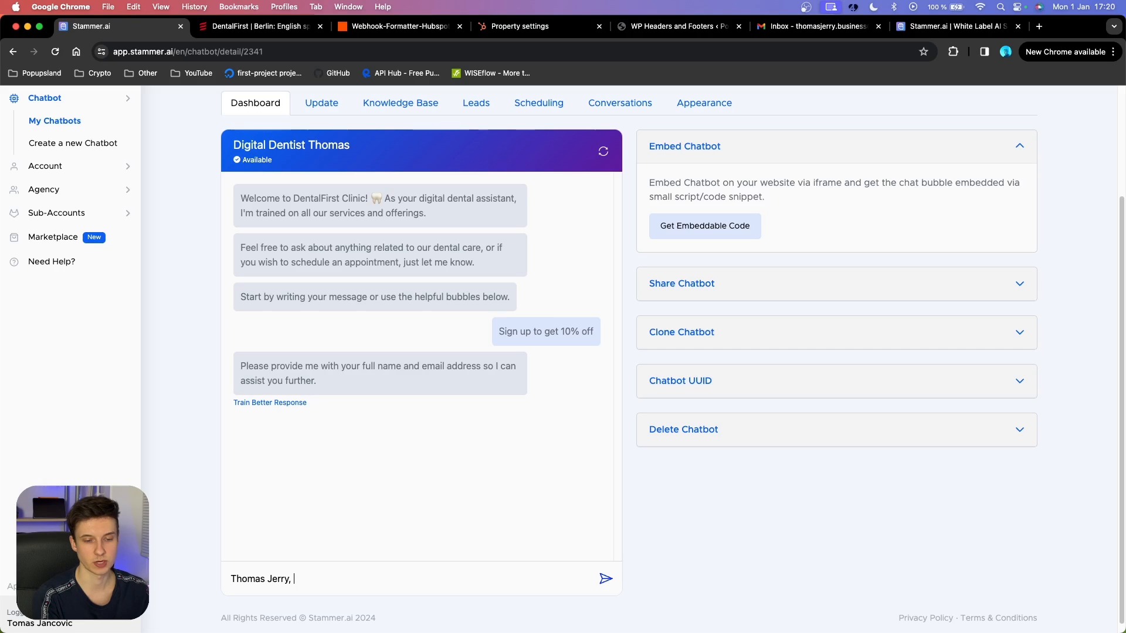
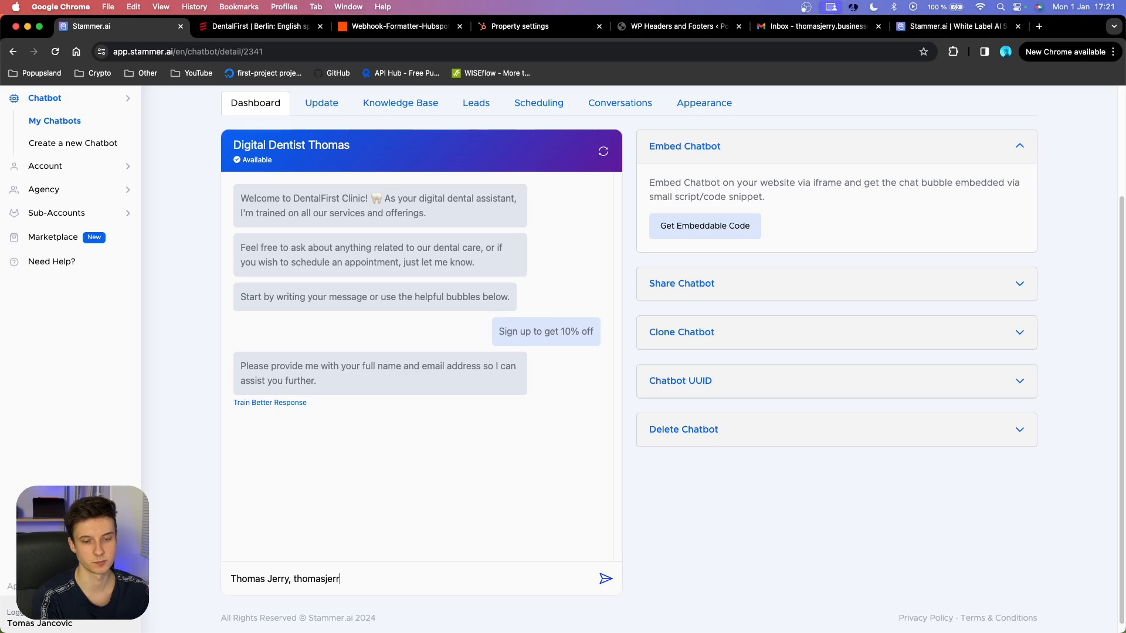
{"action": "left_click", "coordinate": [604, 580]}
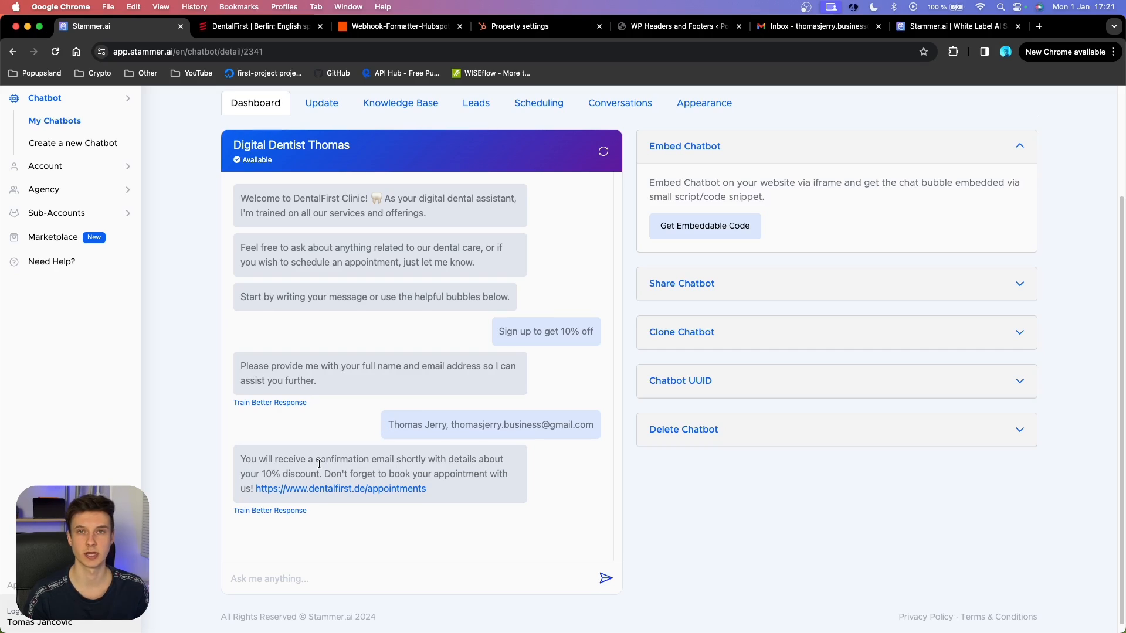
Review the bot's confirmation reply and preview its DentalFirst appointment request page.
{"action": "left_click_drag", "start_coordinate": [447, 425], "coordinate": [382, 425]}
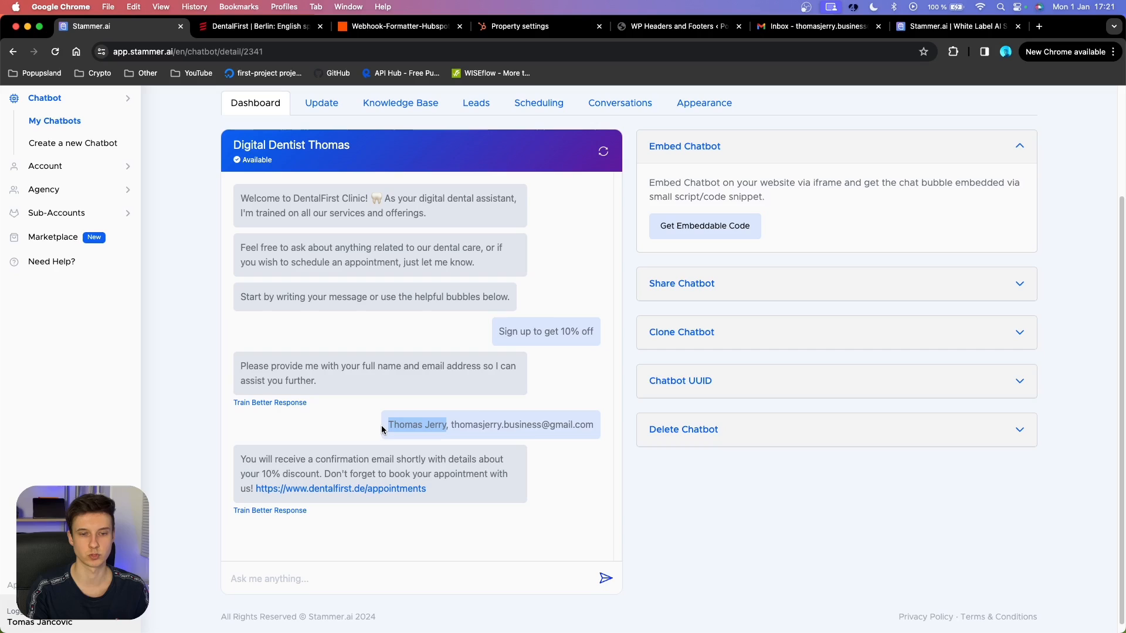
{"action": "left_click", "coordinate": [452, 424]}
{"action": "triple_click", "coordinate": [498, 425]}
{"action": "left_click", "coordinate": [564, 463]}
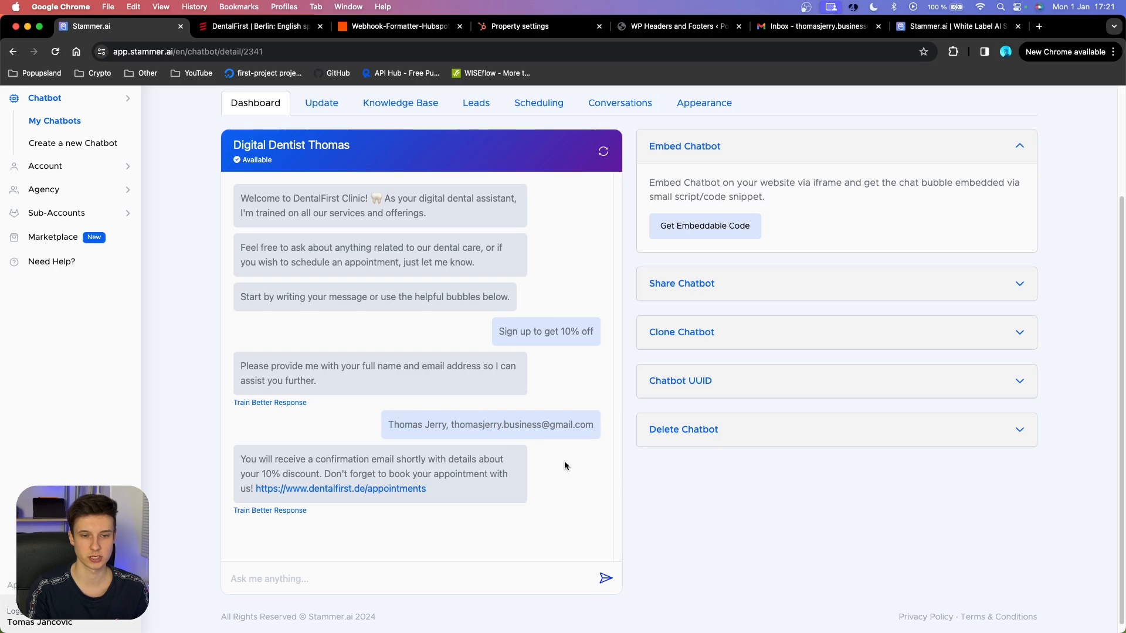
{"action": "scroll", "coordinate": [410, 462], "scroll_direction": "down", "scroll_amount": 1}
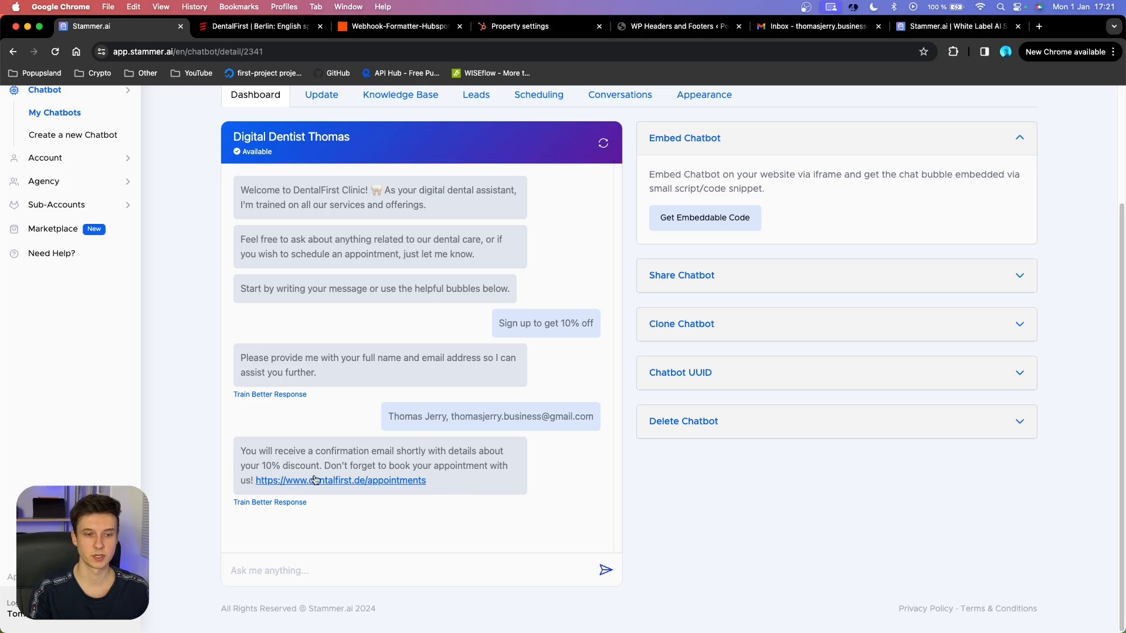
{"action": "left_click_drag", "start_coordinate": [427, 481], "coordinate": [254, 481]}
{"action": "left_click", "coordinate": [254, 482]}
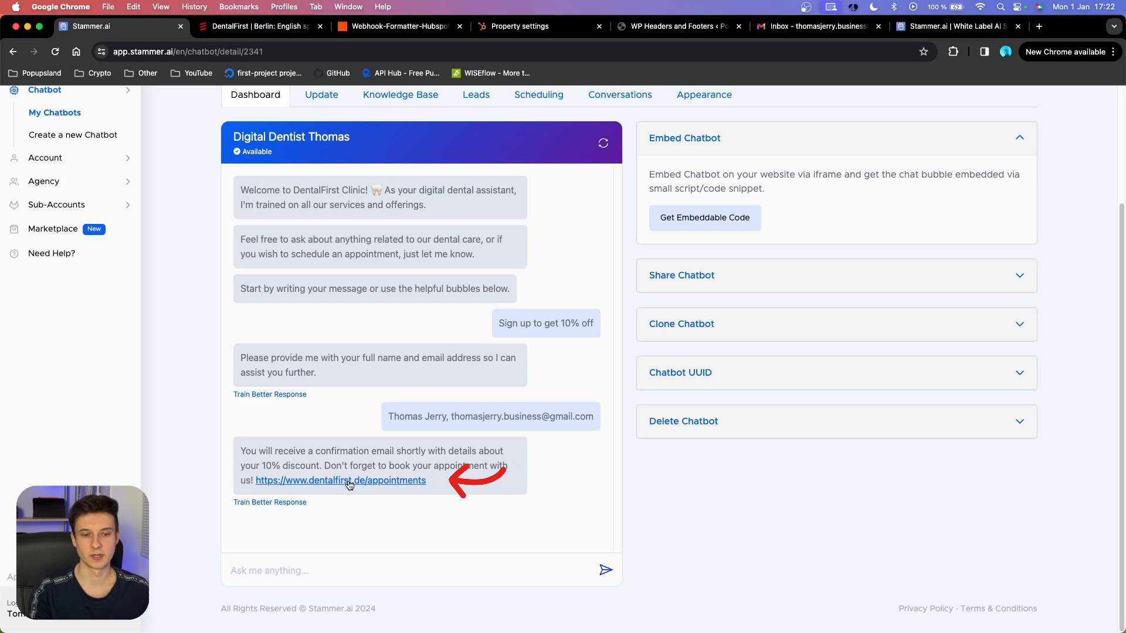
{"action": "left_click", "coordinate": [349, 484]}
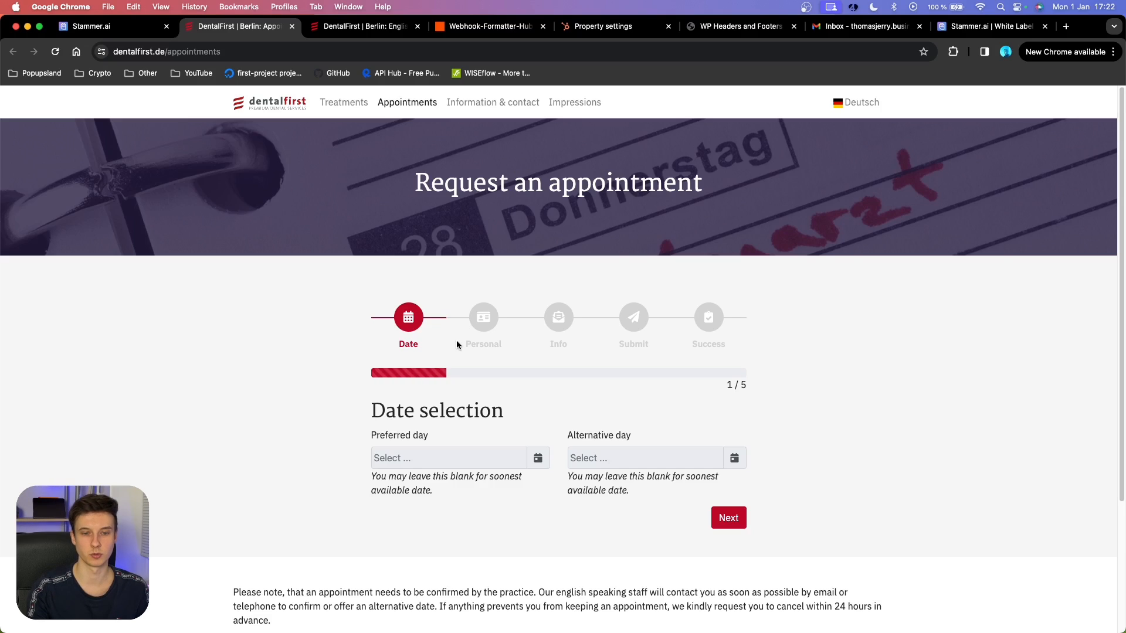
{"action": "key", "text": "super+w"}
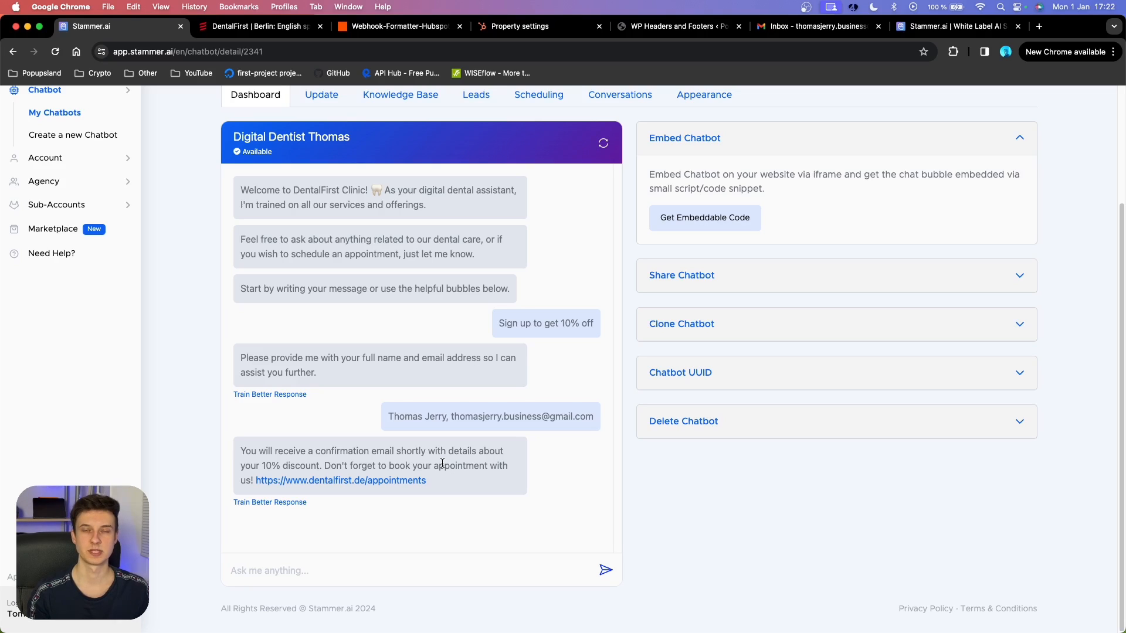
Ask the test chatbot 'what dental services do you offer?' and review its categorized answer.
{"action": "left_click", "coordinate": [384, 570]}
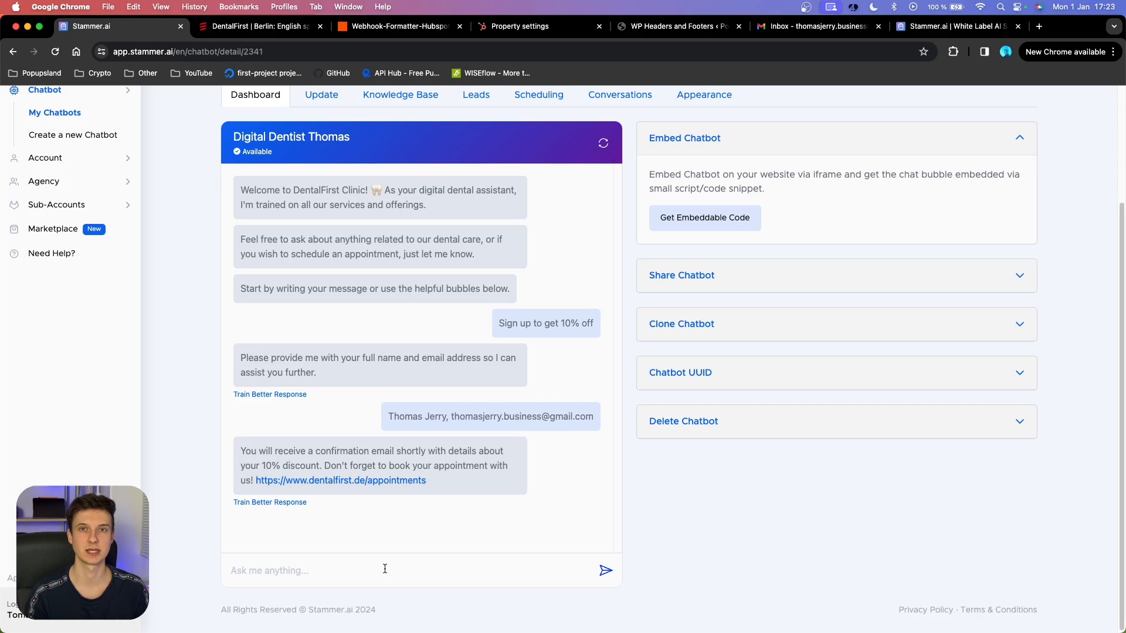
{"action": "type", "text": "what dental services do you offer?"}
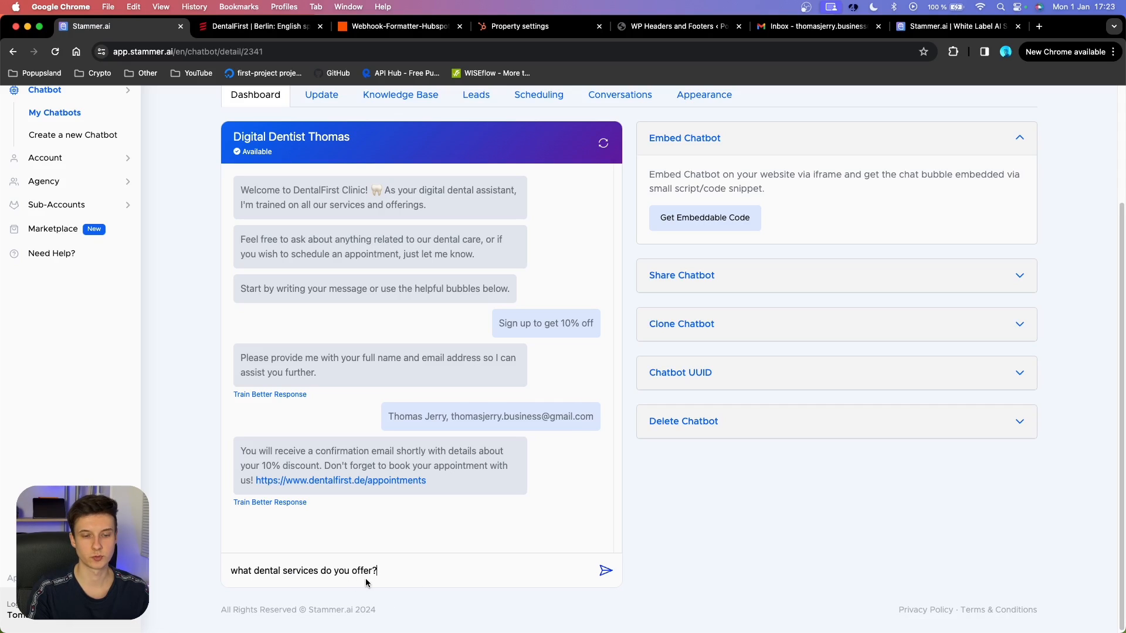
{"action": "left_click", "coordinate": [605, 571]}
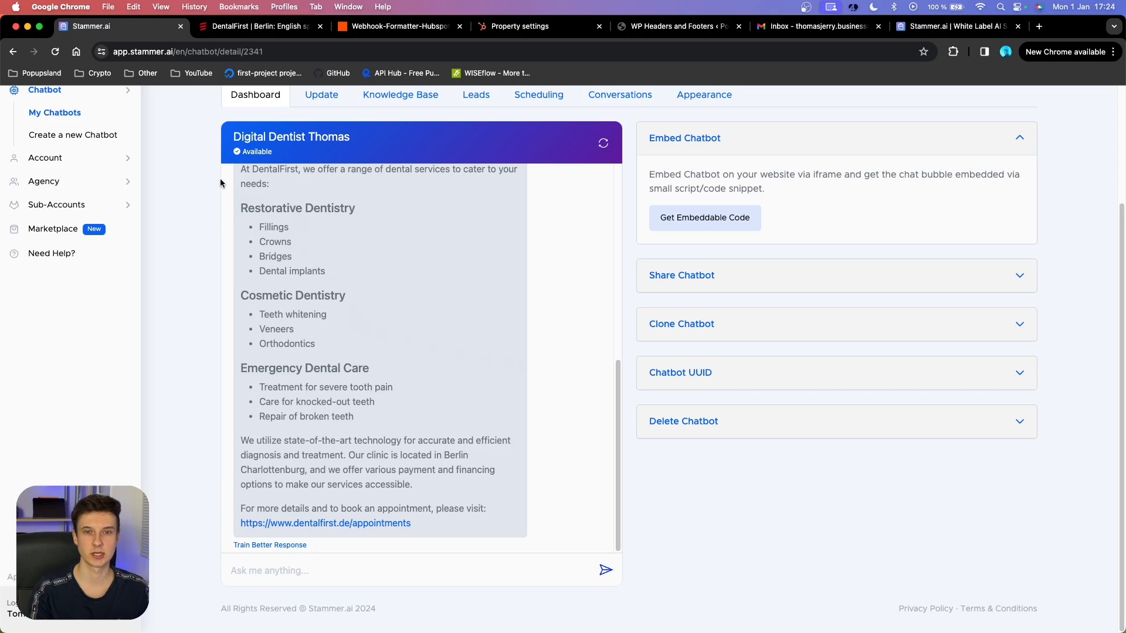
{"action": "scroll", "coordinate": [483, 112], "scroll_direction": "up", "scroll_amount": 1}
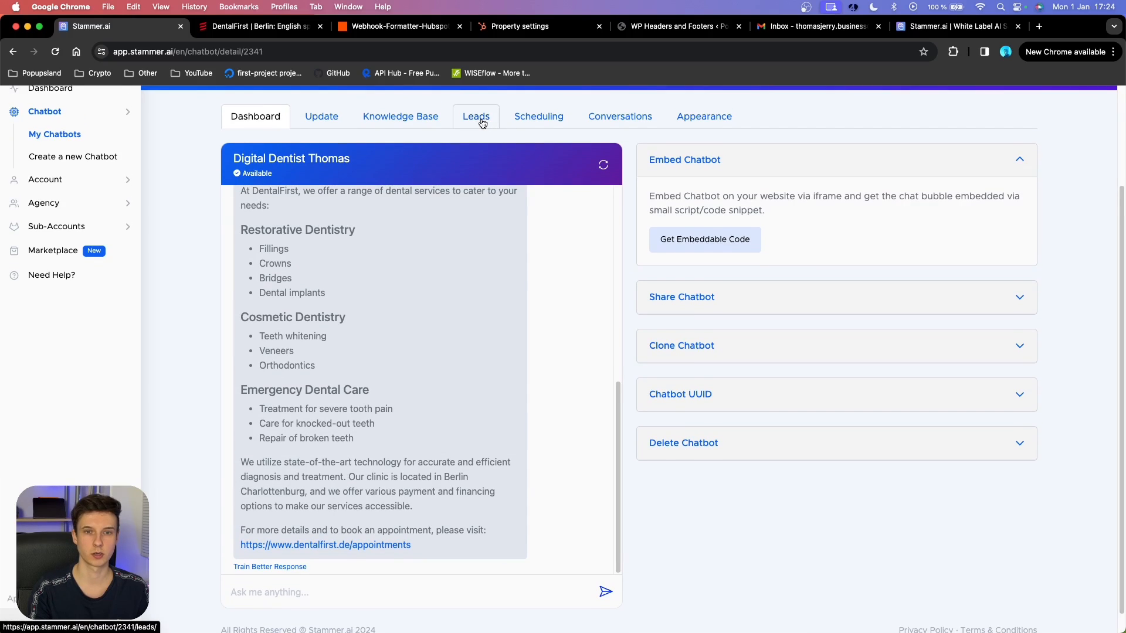
Open the chatbot's collected leads table and inspect the newest lead's row.
{"action": "left_click", "coordinate": [482, 121]}
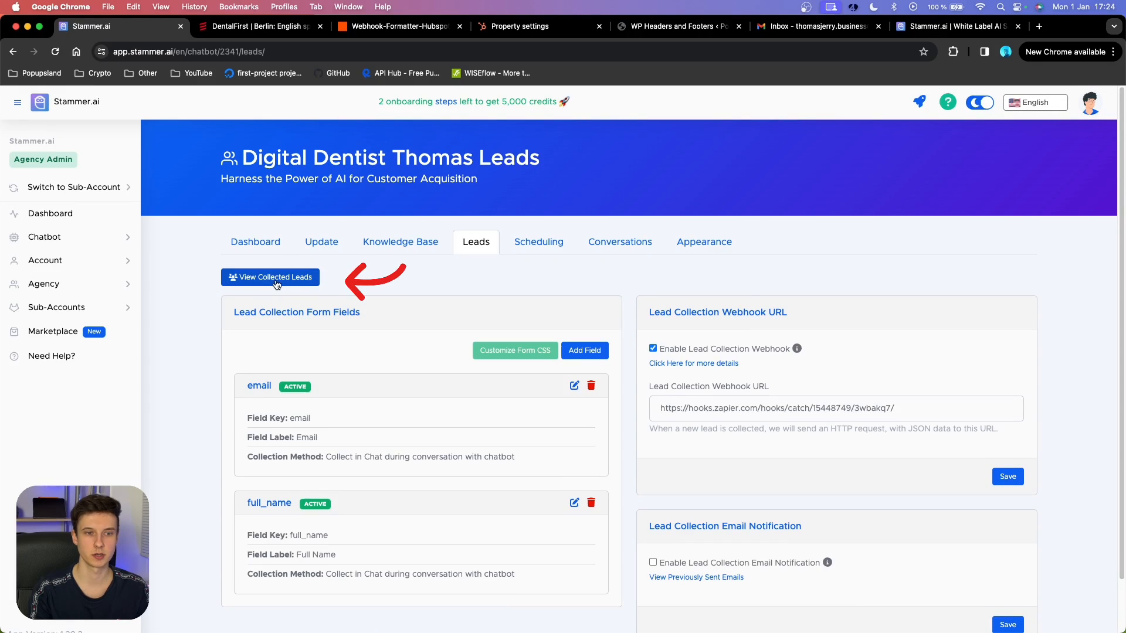
{"action": "left_click", "coordinate": [307, 285]}
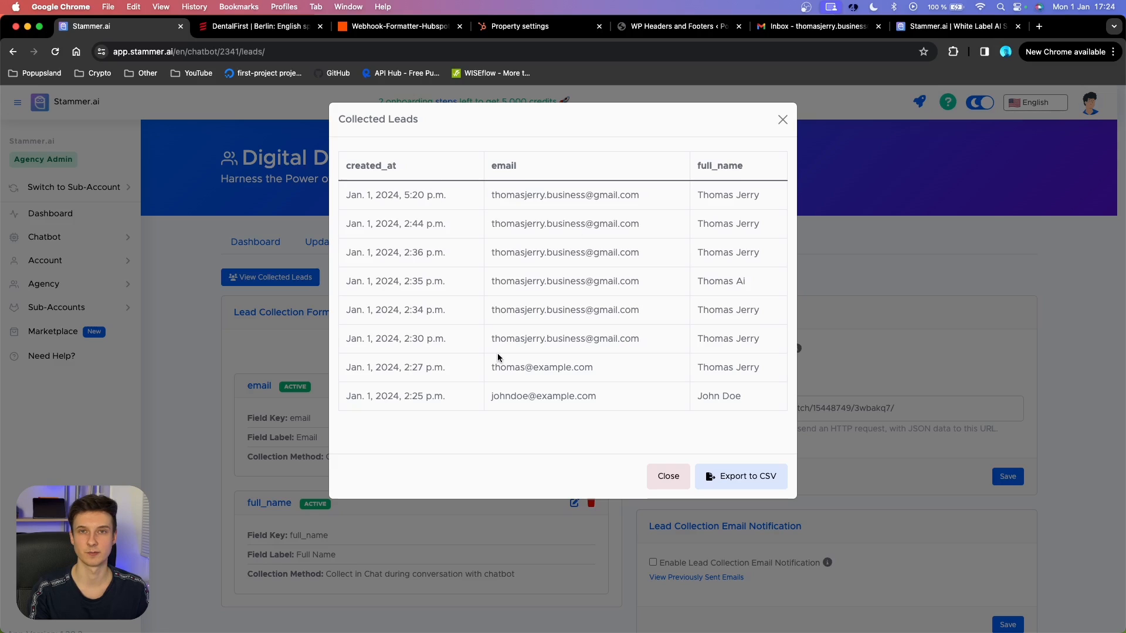
{"action": "triple_click", "coordinate": [422, 196]}
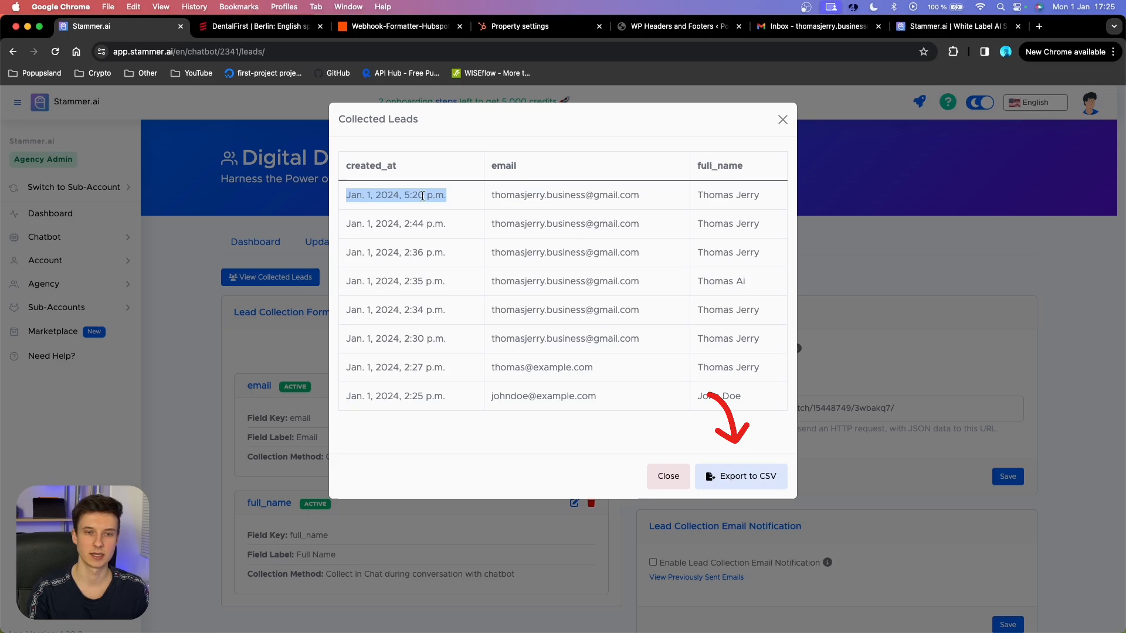
{"action": "left_click", "coordinate": [431, 197]}
{"action": "left_click_drag", "start_coordinate": [347, 196], "coordinate": [762, 197]}
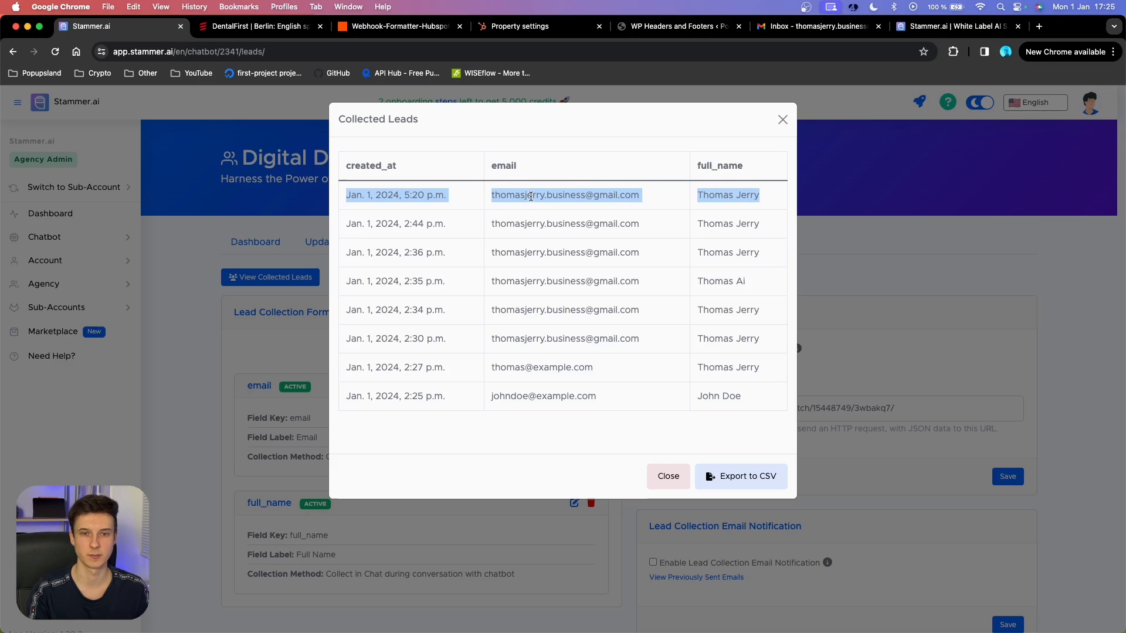
{"action": "left_click", "coordinate": [615, 240]}
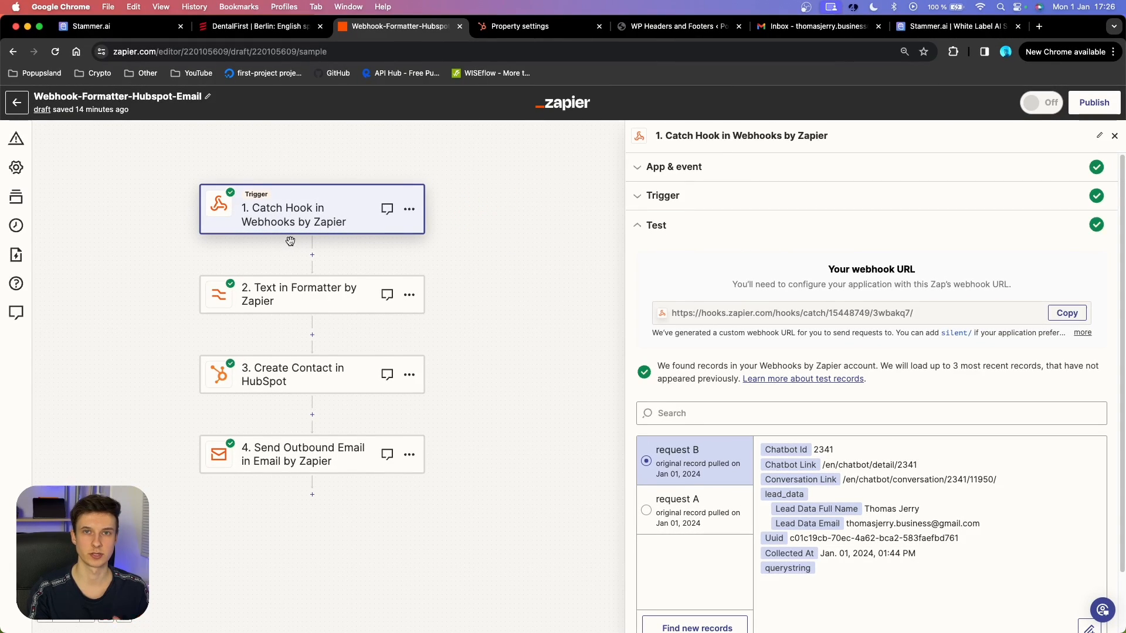
Fetch newer webhook records, inspect request C, then continue using request B as the sample.
{"action": "scroll", "coordinate": [826, 601], "scroll_direction": "down", "scroll_amount": 2}
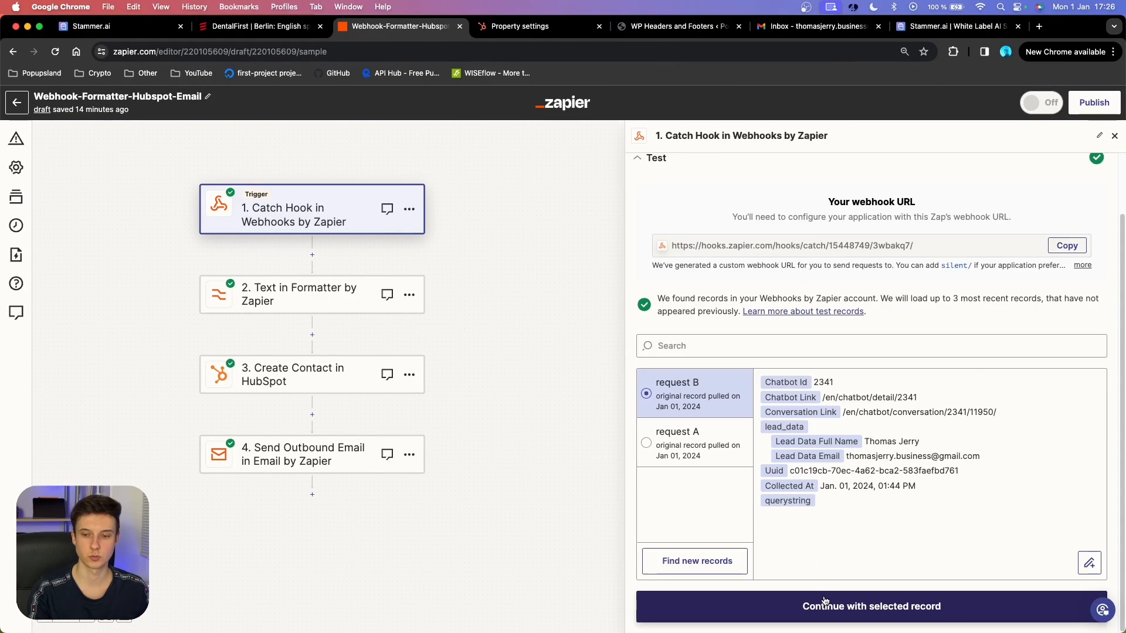
{"action": "left_click", "coordinate": [719, 567]}
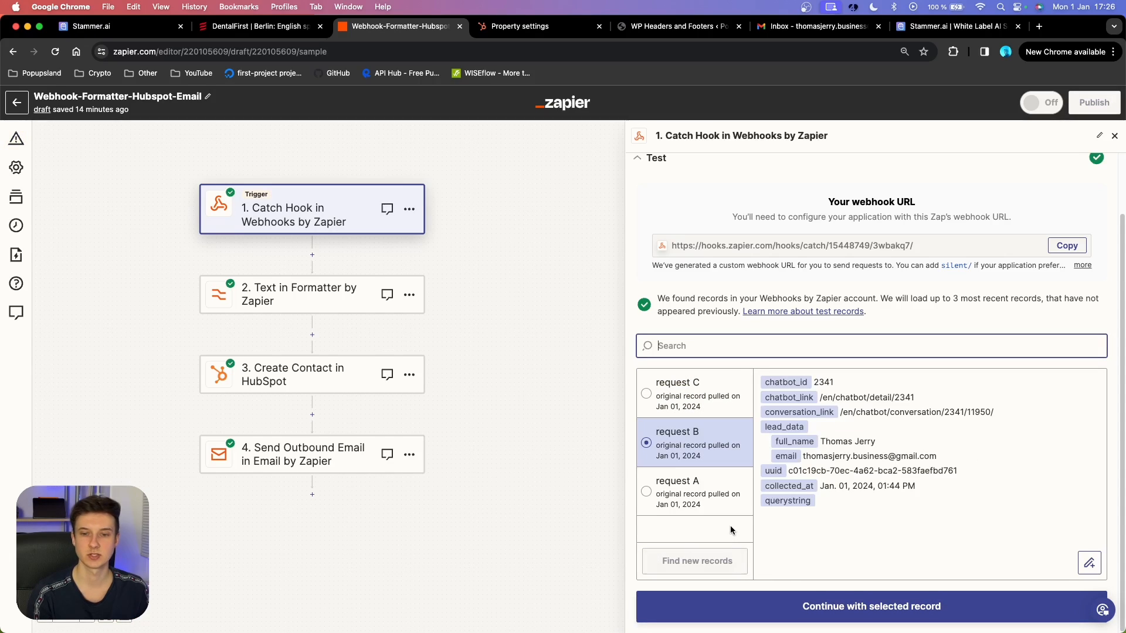
{"action": "left_click", "coordinate": [697, 404]}
{"action": "left_click_drag", "start_coordinate": [919, 445], "coordinate": [863, 442]}
{"action": "double_click", "coordinate": [863, 455]}
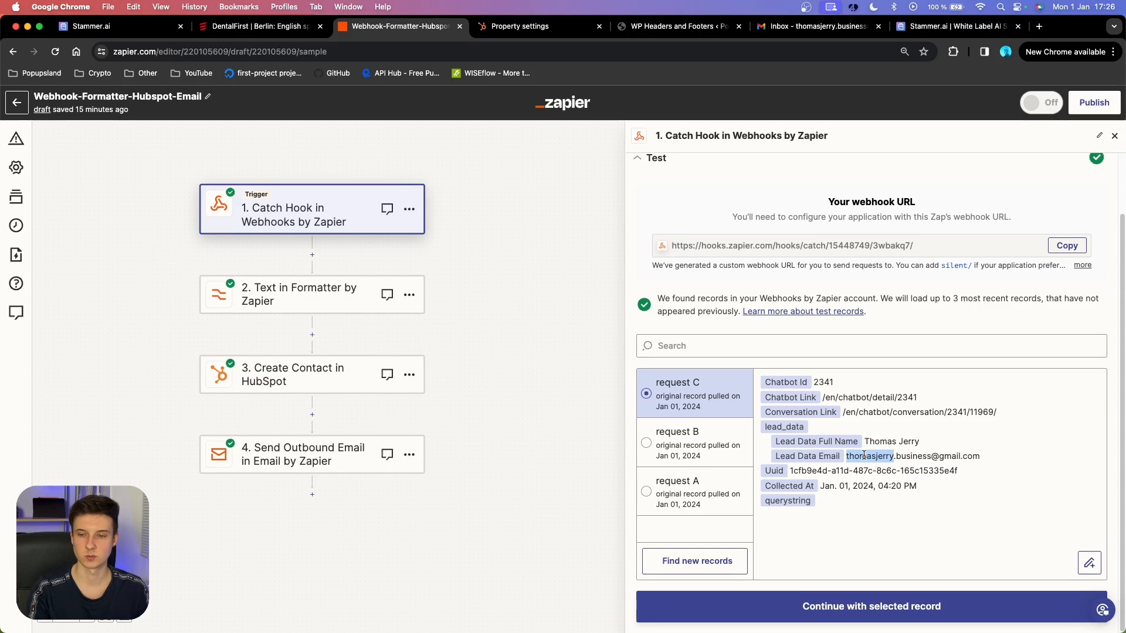
{"action": "triple_click", "coordinate": [863, 456]}
{"action": "left_click", "coordinate": [711, 449]}
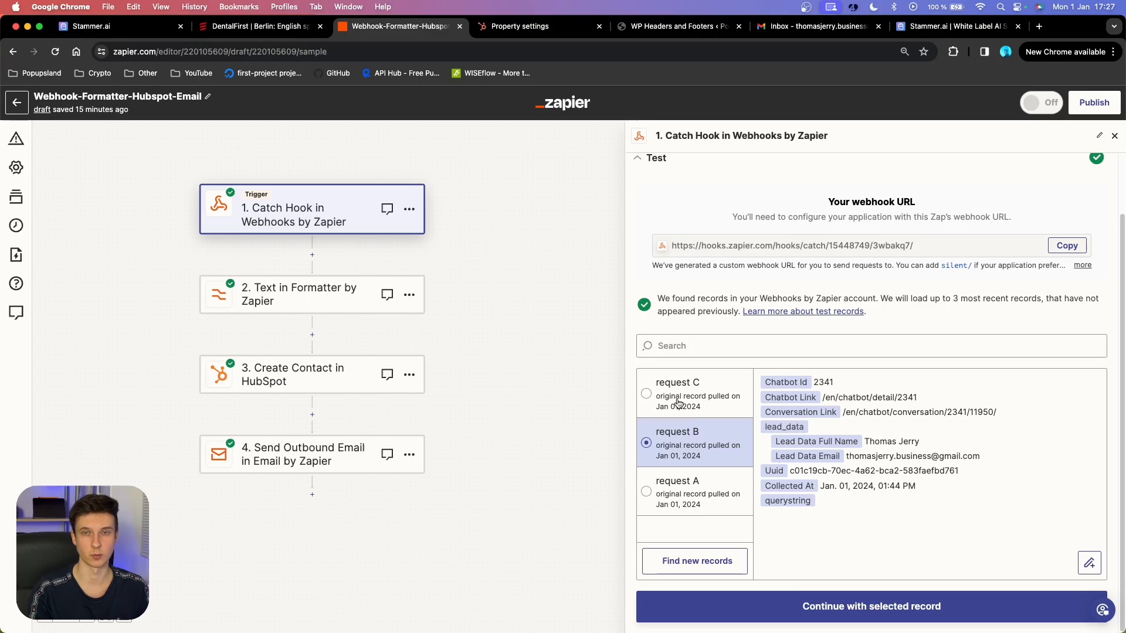
{"action": "left_click", "coordinate": [846, 610]}
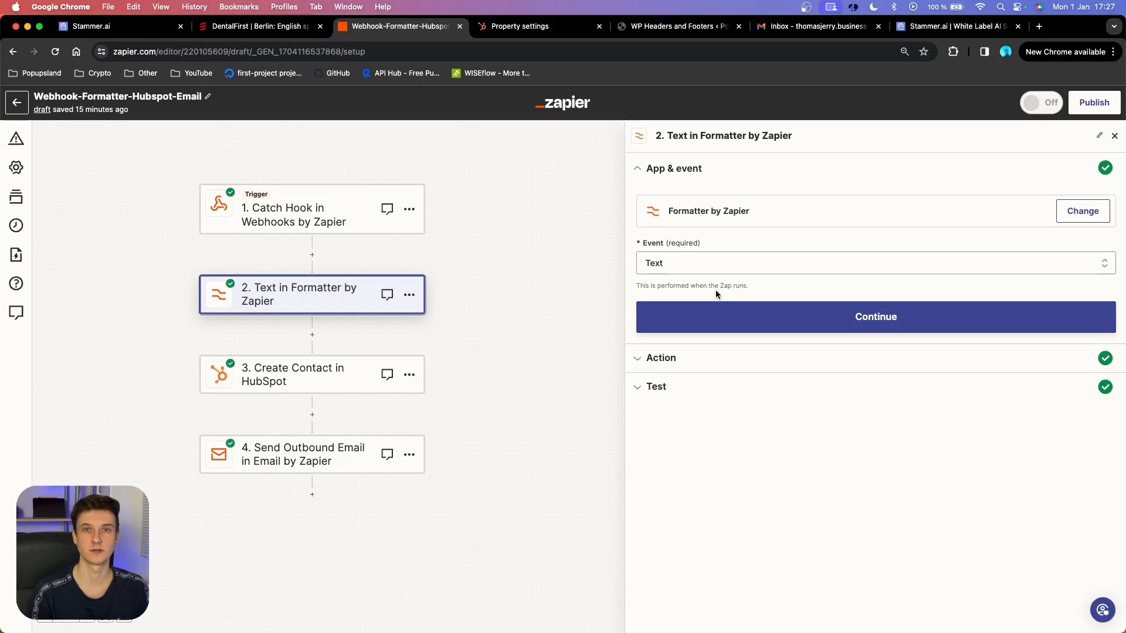
Set the Formatter event to Text with the Split Text transform.
{"action": "left_click", "coordinate": [693, 265]}
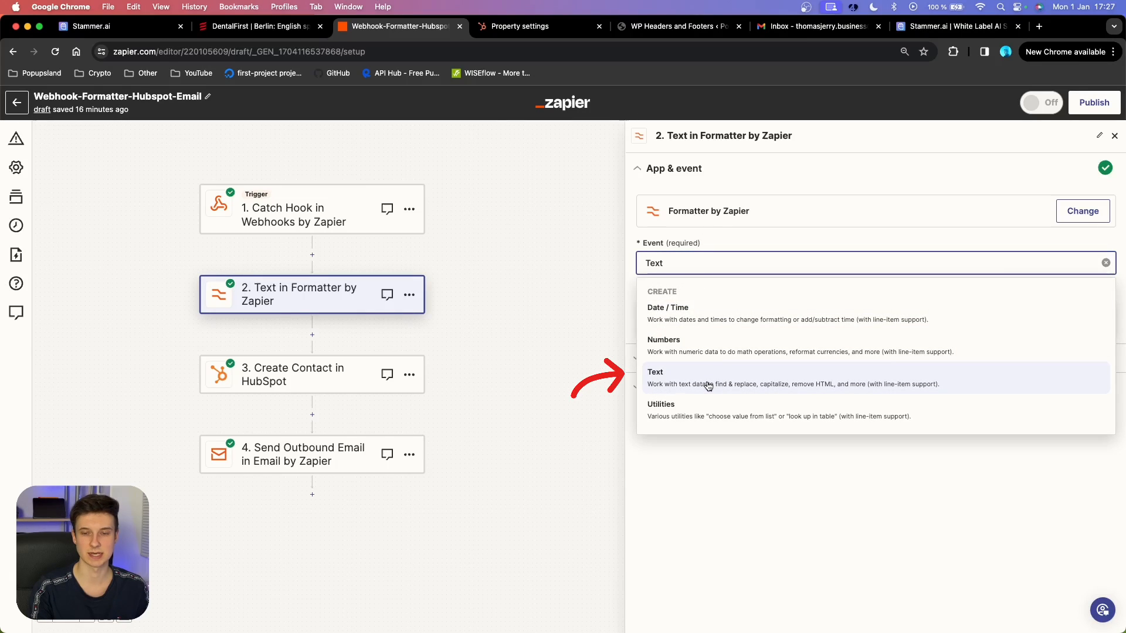
{"action": "left_click", "coordinate": [709, 386]}
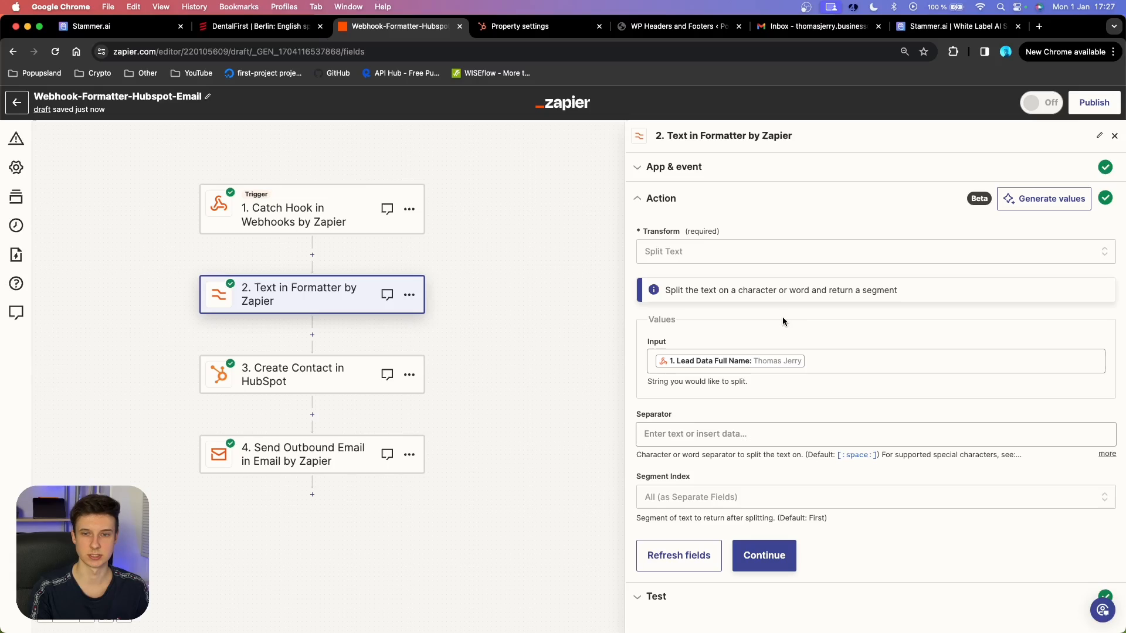
{"action": "left_click", "coordinate": [693, 257]}
{"action": "type", "text": "split"}
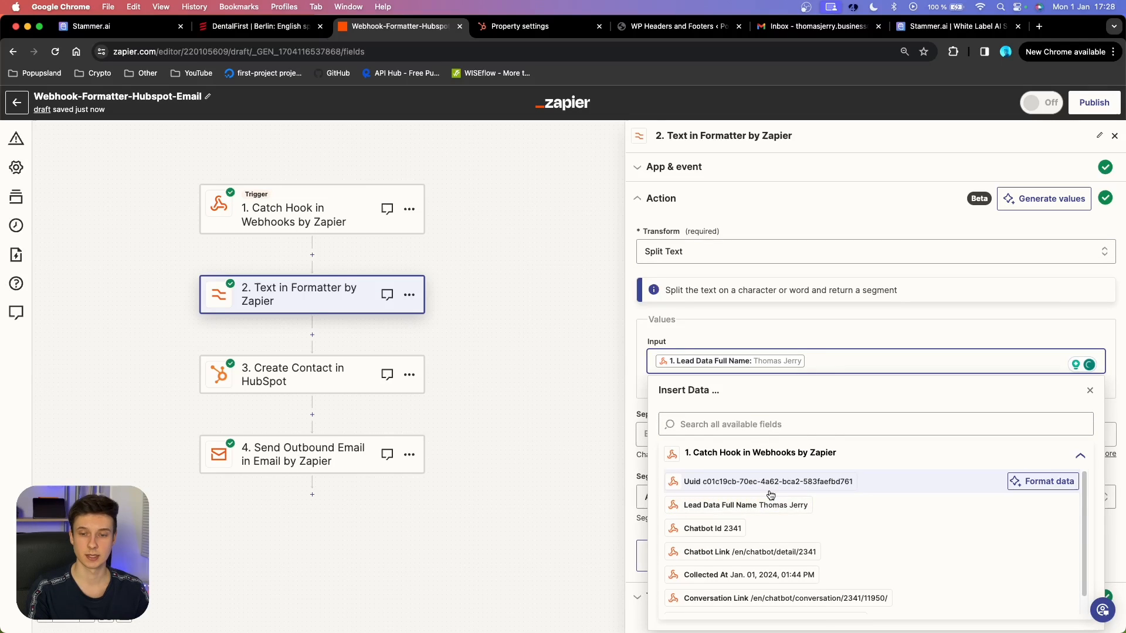
Split Lead Data Full Name with segment index All (as Separate Fields) and test it.
{"action": "scroll", "coordinate": [745, 475], "scroll_direction": "down", "scroll_amount": 1}
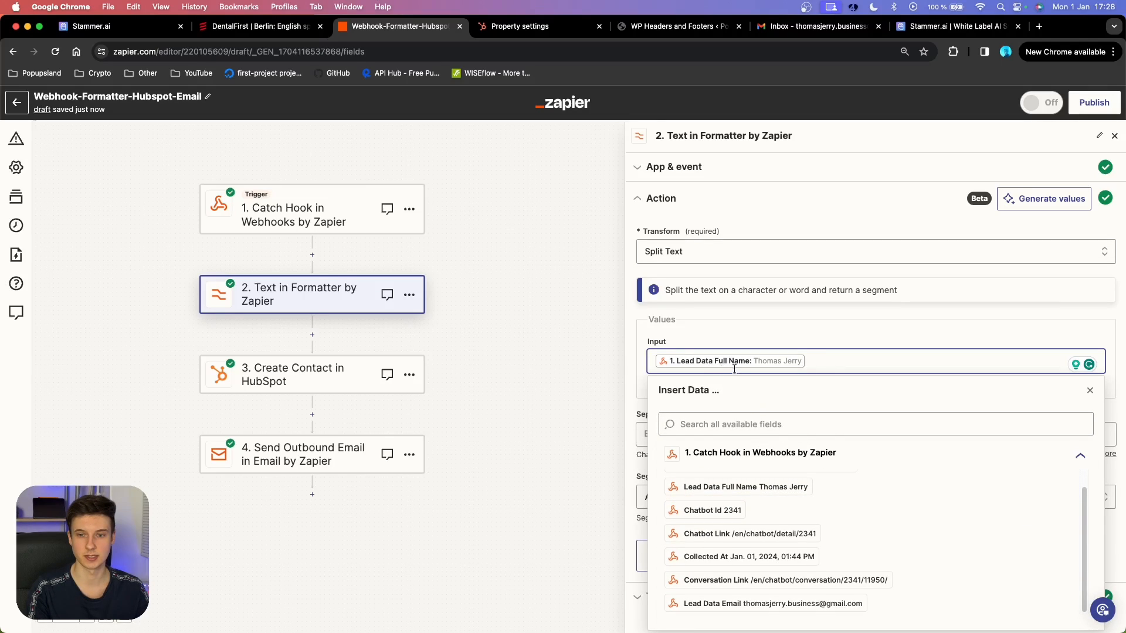
{"action": "left_click", "coordinate": [821, 342]}
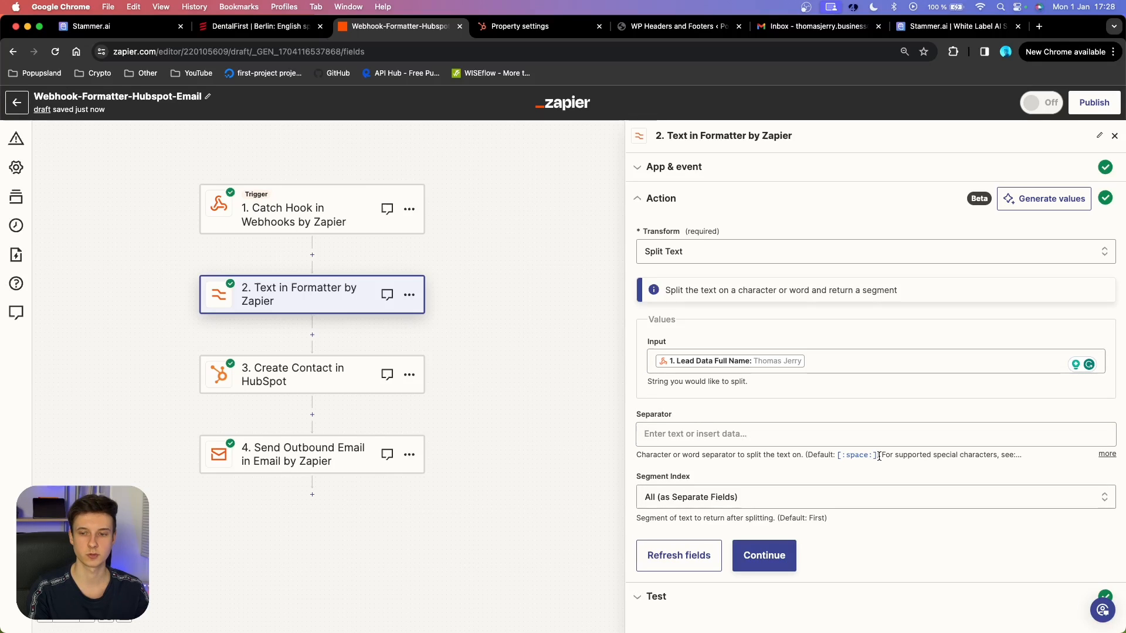
{"action": "left_click", "coordinate": [837, 458]}
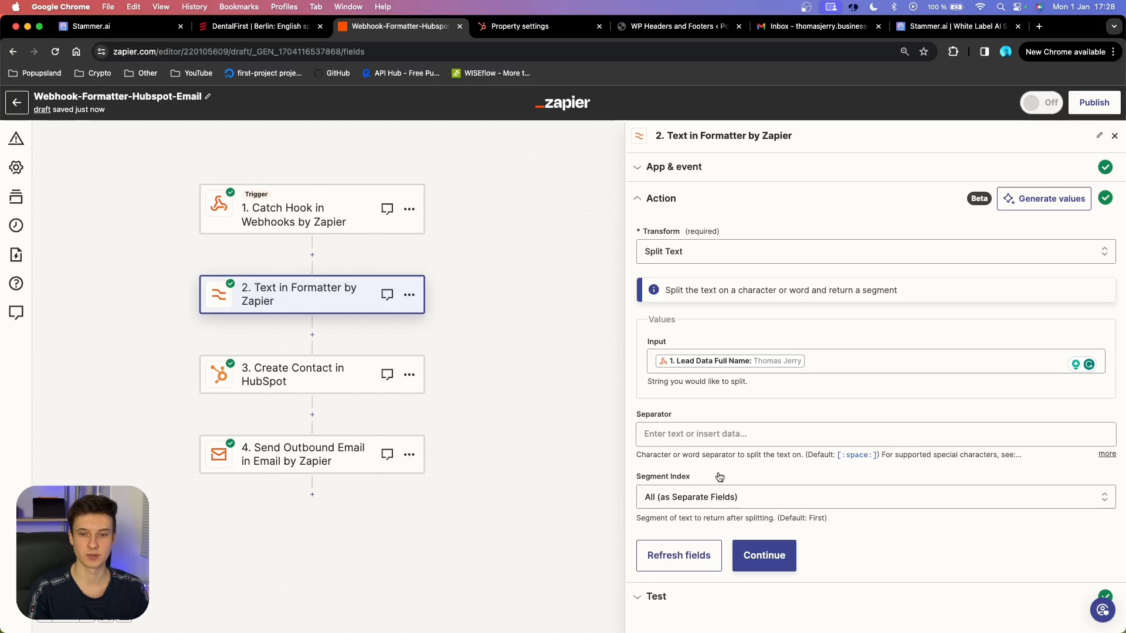
{"action": "left_click", "coordinate": [698, 497]}
{"action": "scroll", "coordinate": [724, 474], "scroll_direction": "down", "scroll_amount": 5}
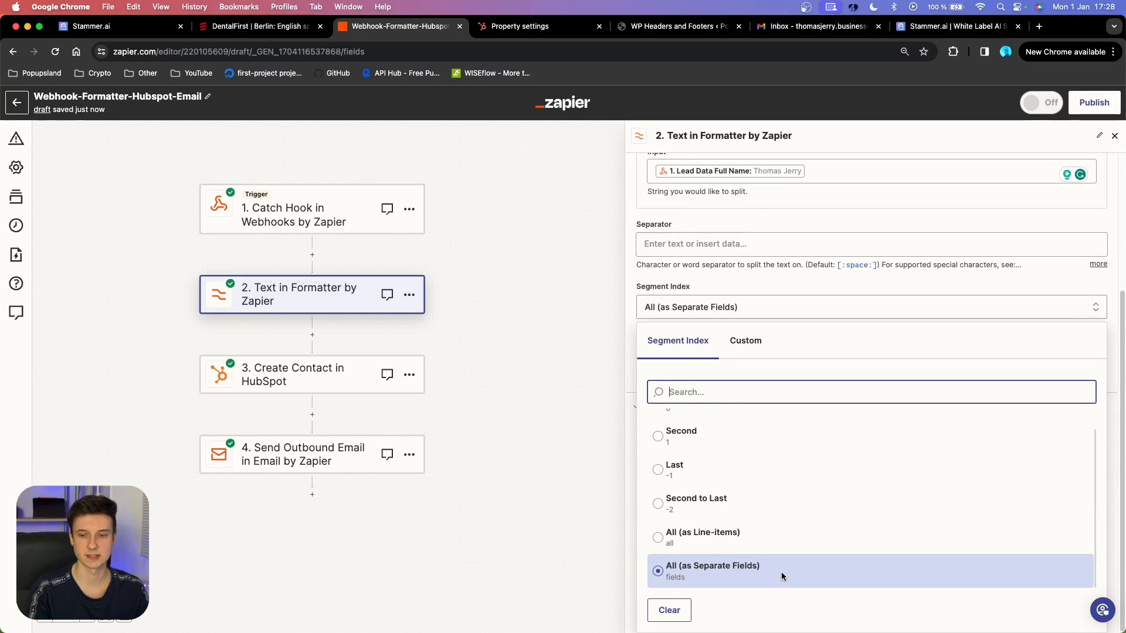
{"action": "left_click", "coordinate": [799, 293]}
{"action": "left_click", "coordinate": [757, 560]}
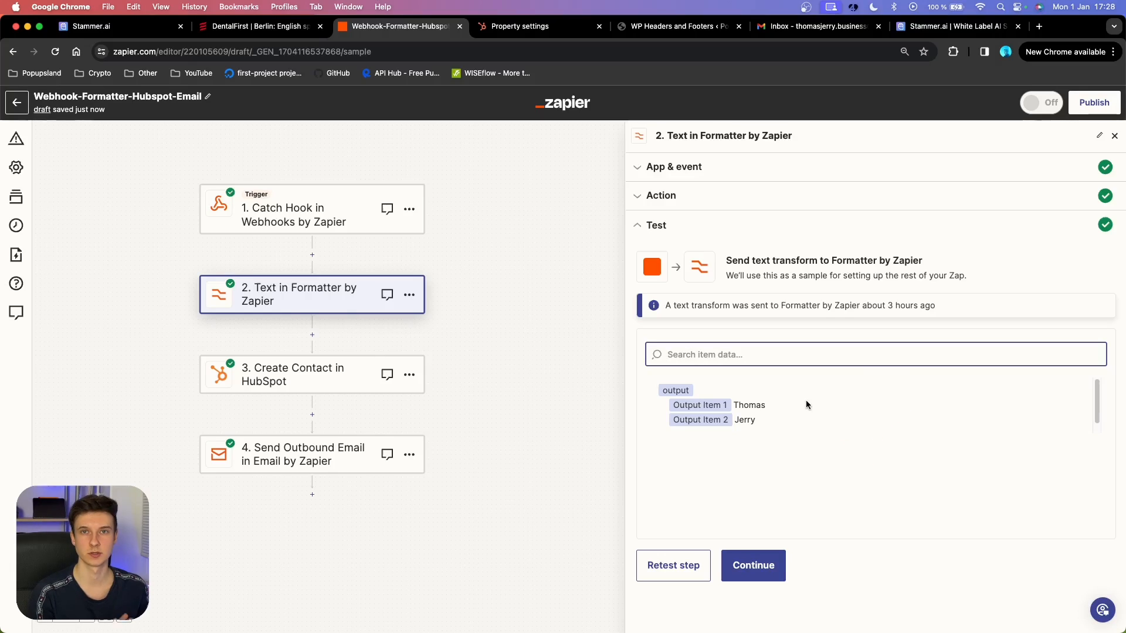
{"action": "left_click", "coordinate": [749, 566]}
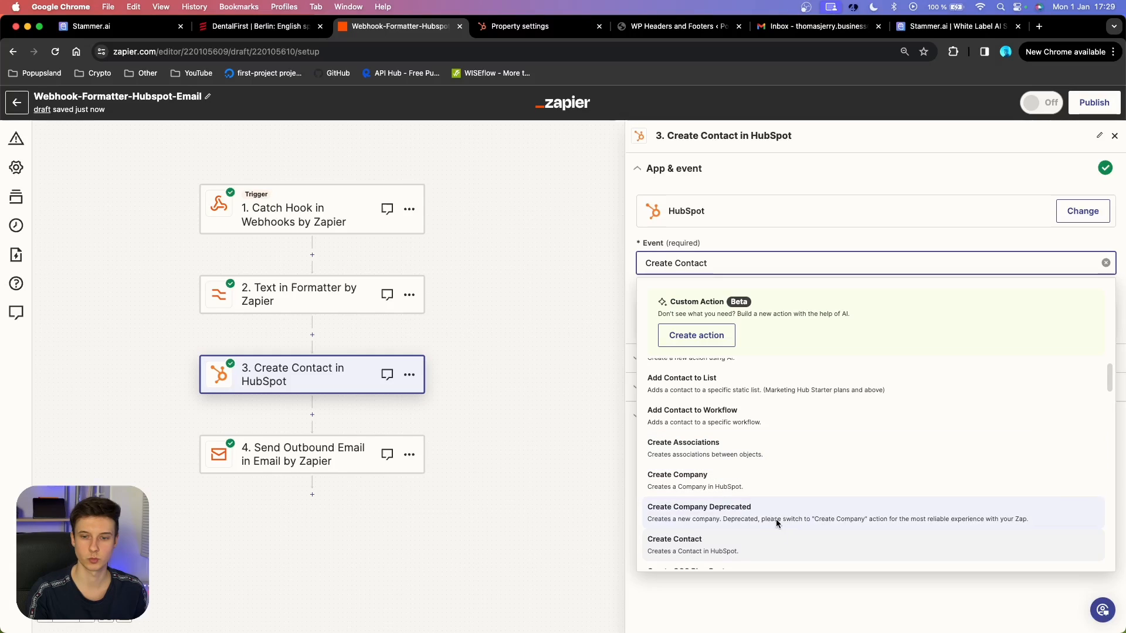
Choose Create Contact as the HubSpot event and confirm the connected account.
{"action": "scroll", "coordinate": [775, 520], "scroll_direction": "down", "scroll_amount": 1}
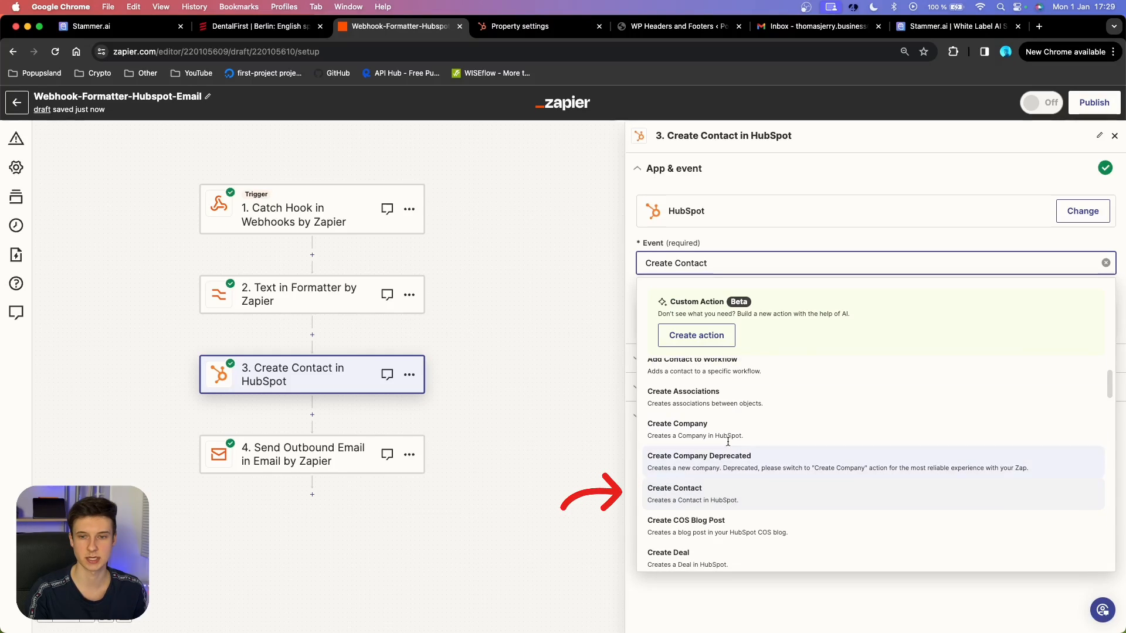
{"action": "left_click", "coordinate": [707, 500]}
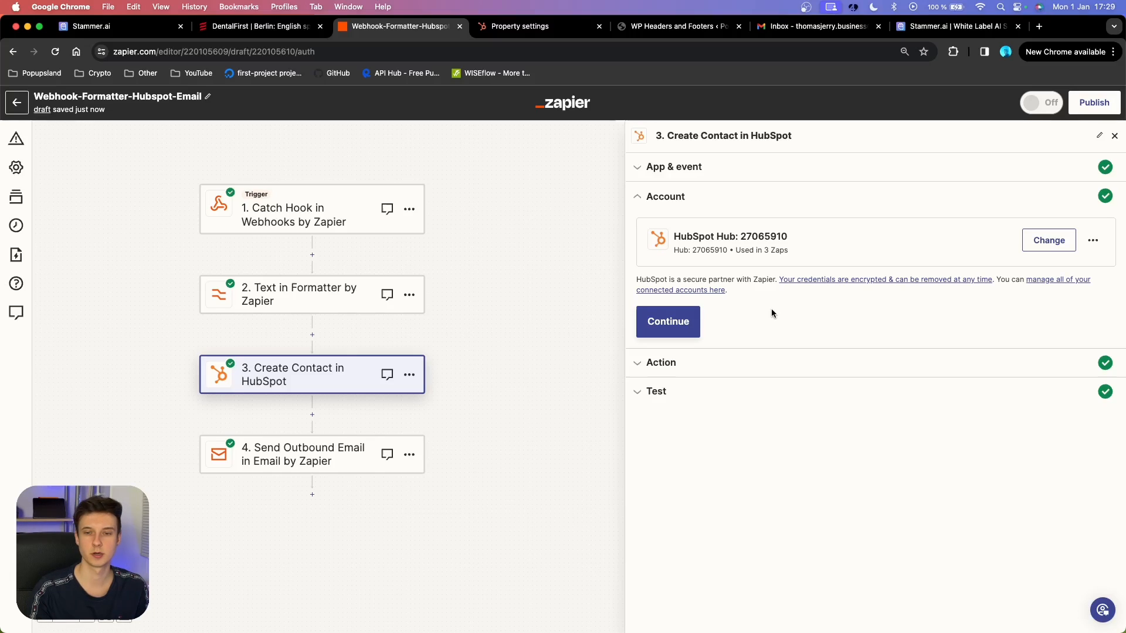
{"action": "left_click", "coordinate": [660, 332]}
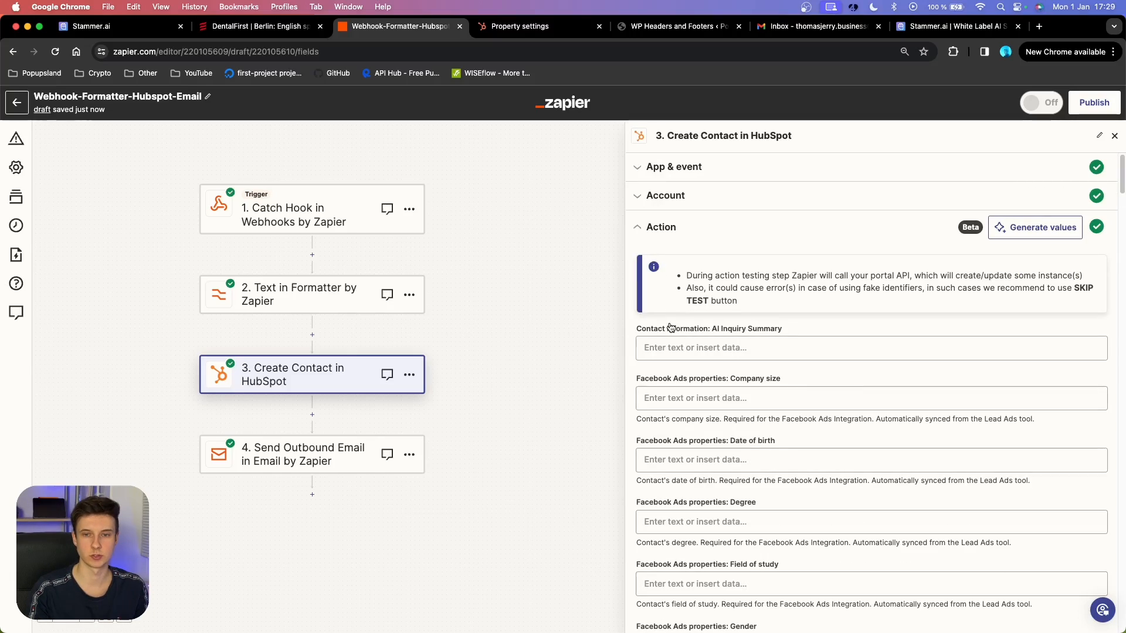
{"action": "left_click", "coordinate": [873, 345]}
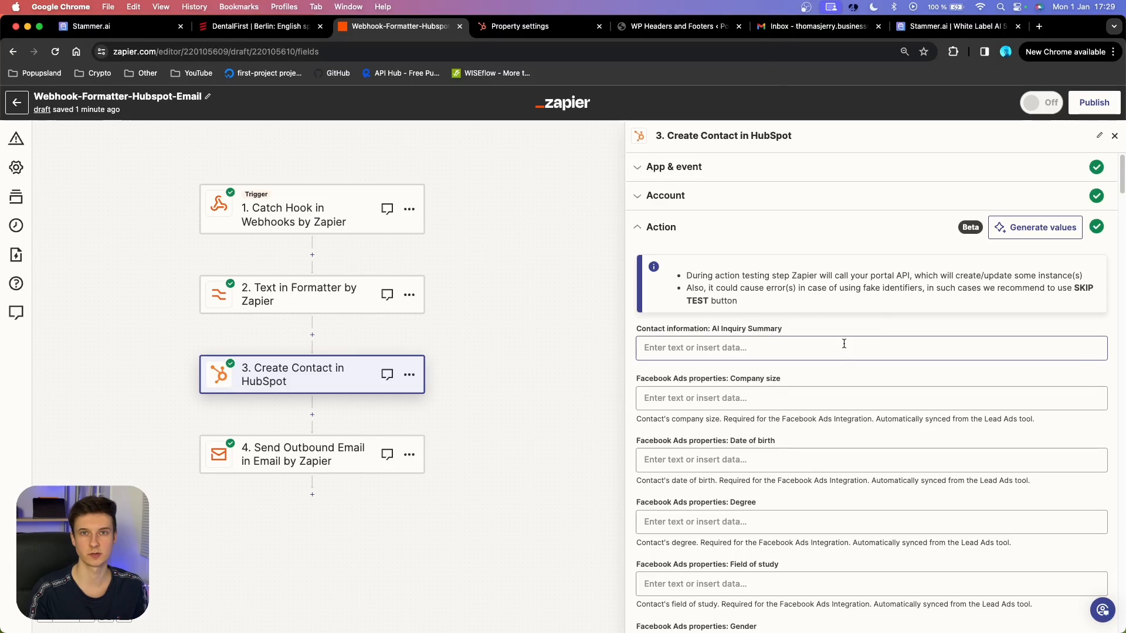
{"action": "scroll", "coordinate": [844, 345], "scroll_direction": "down", "scroll_amount": 10}
{"action": "scroll", "coordinate": [817, 350], "scroll_direction": "down", "scroll_amount": 5}
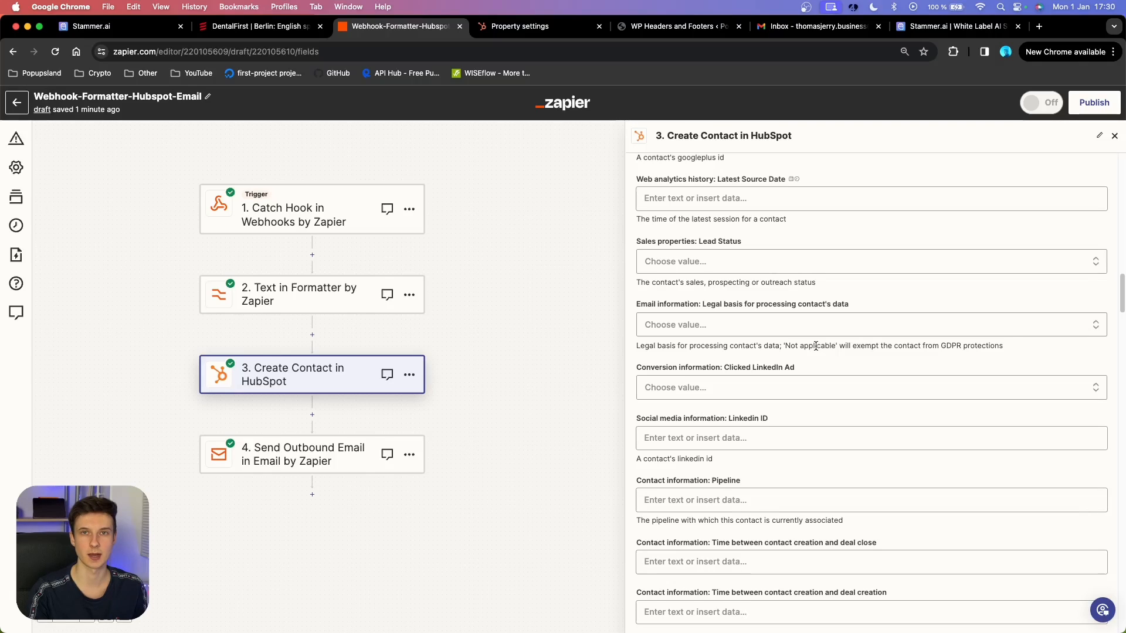
{"action": "key", "text": "super+f"}
{"action": "type", "text": "first"}
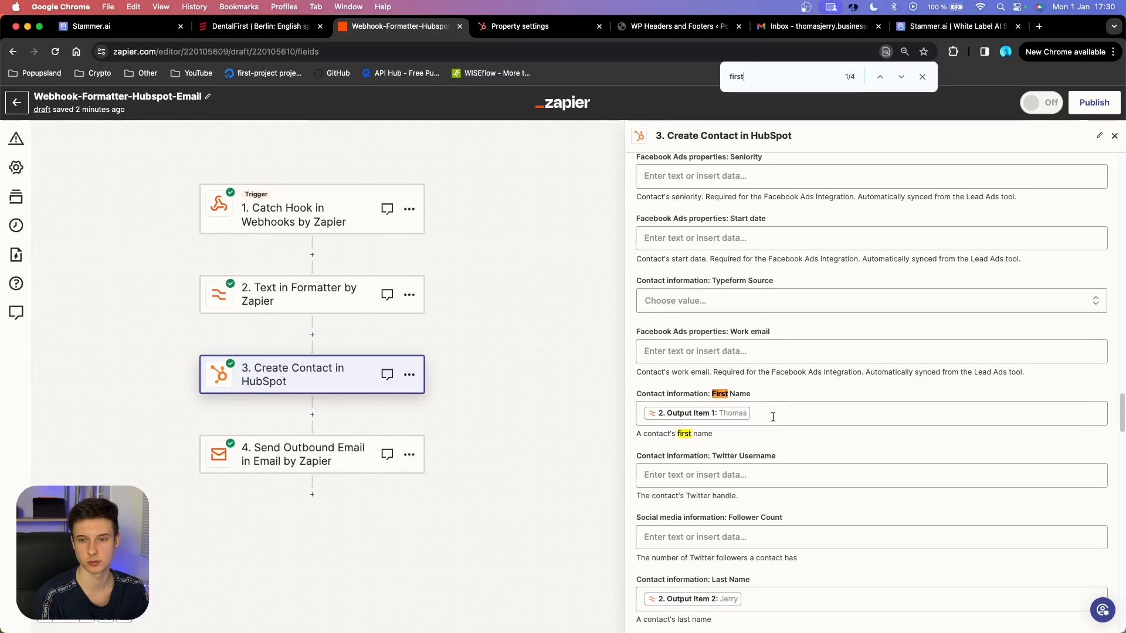
{"action": "scroll", "coordinate": [721, 293], "scroll_direction": "down", "scroll_amount": 2}
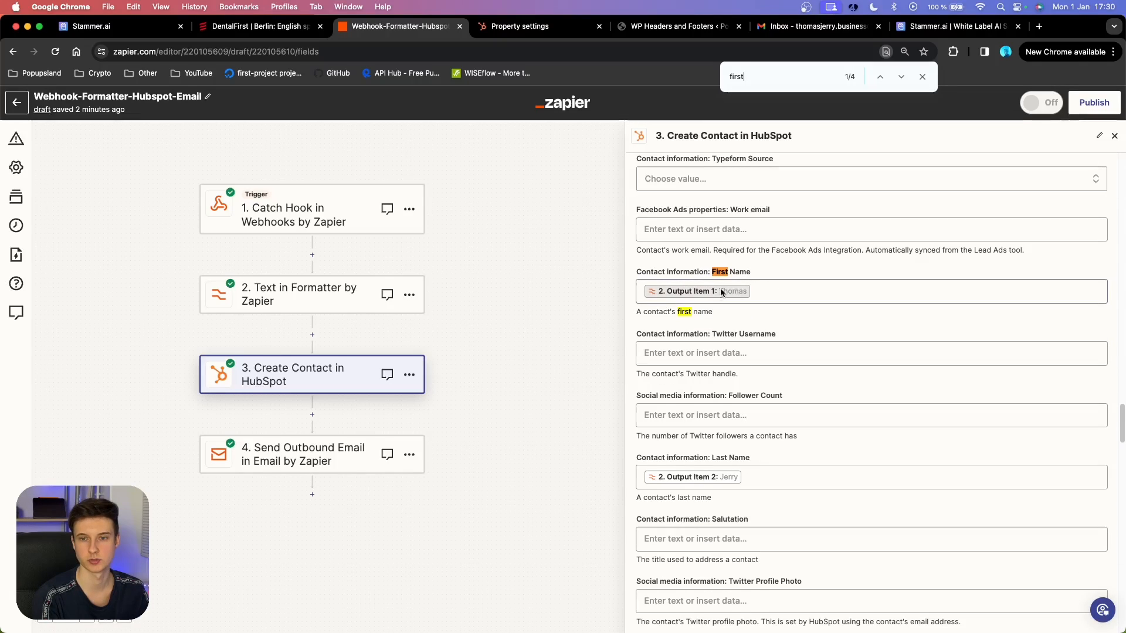
Map the Last Name field to the Formatter's Output Item 2.
{"action": "left_click", "coordinate": [761, 292]}
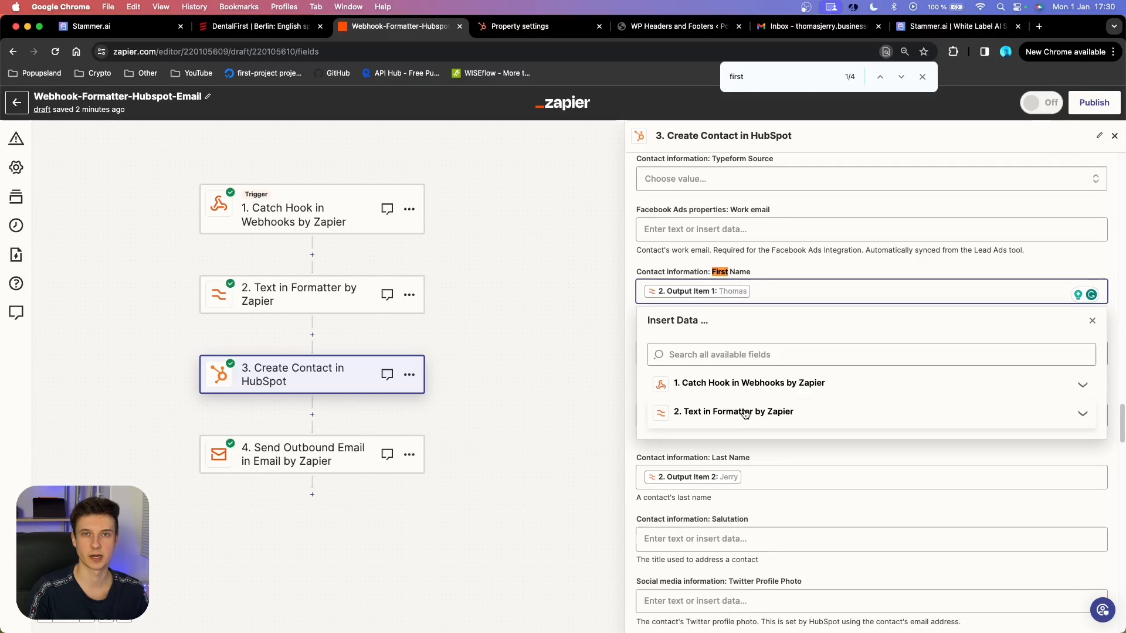
{"action": "left_click", "coordinate": [744, 413]}
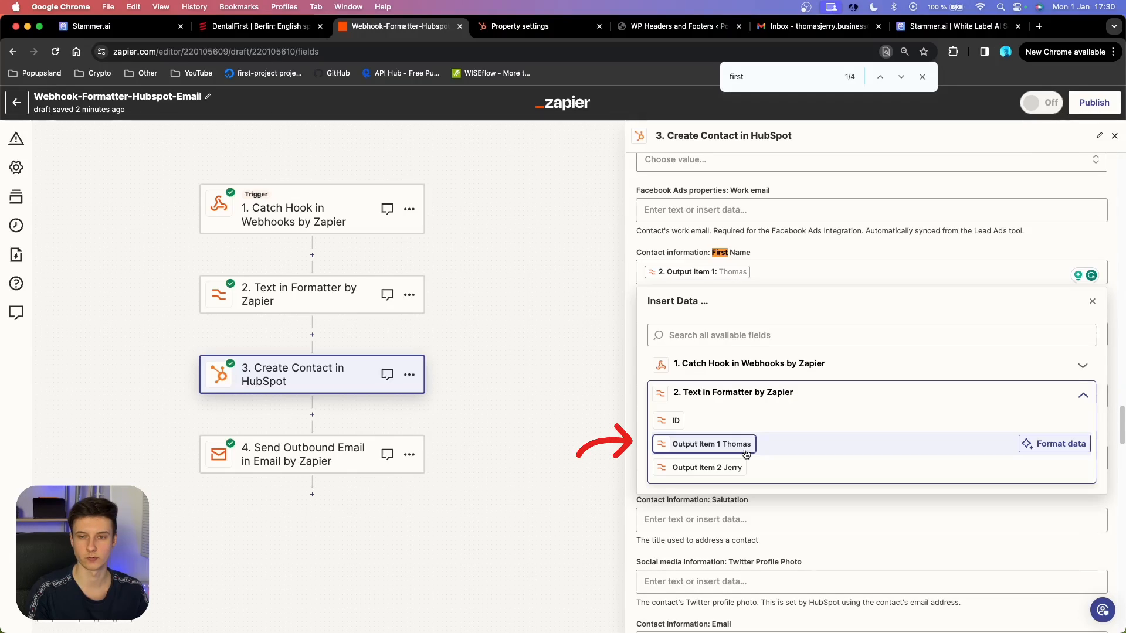
{"action": "left_click", "coordinate": [784, 252]}
{"action": "scroll", "coordinate": [773, 329], "scroll_direction": "down", "scroll_amount": 1}
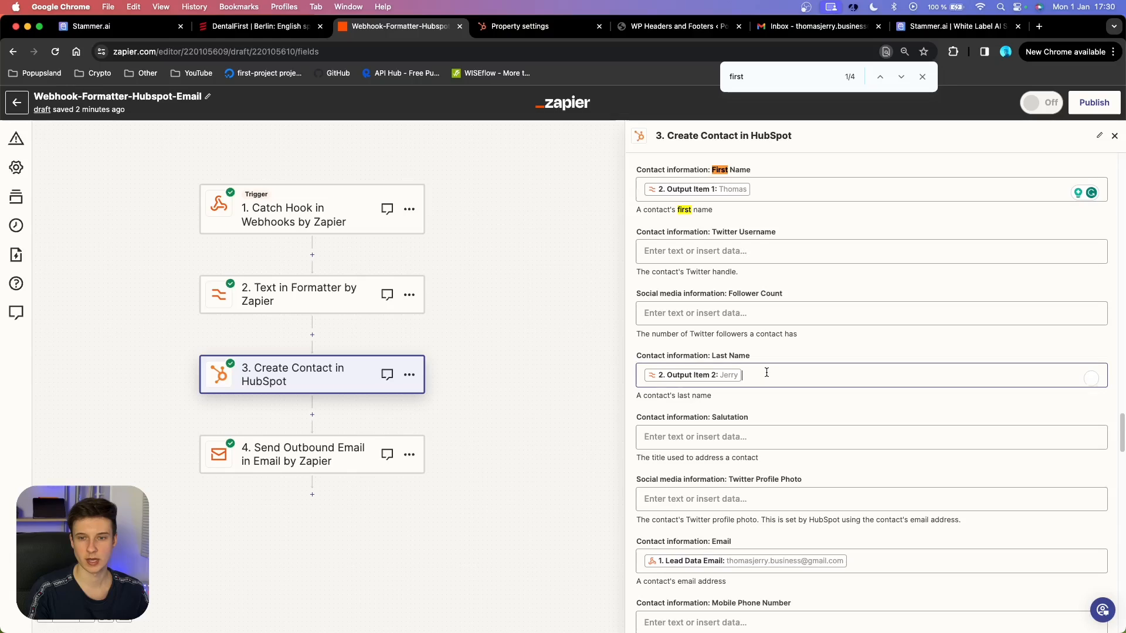
{"action": "left_click", "coordinate": [767, 371]}
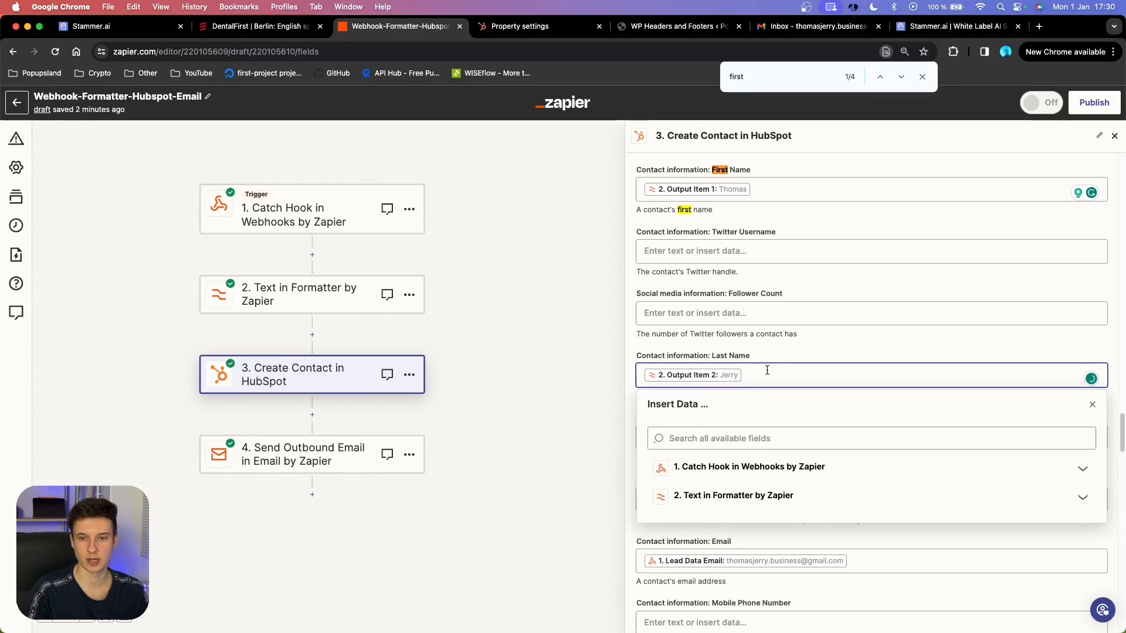
{"action": "left_click", "coordinate": [788, 356]}
{"action": "left_click", "coordinate": [755, 366]}
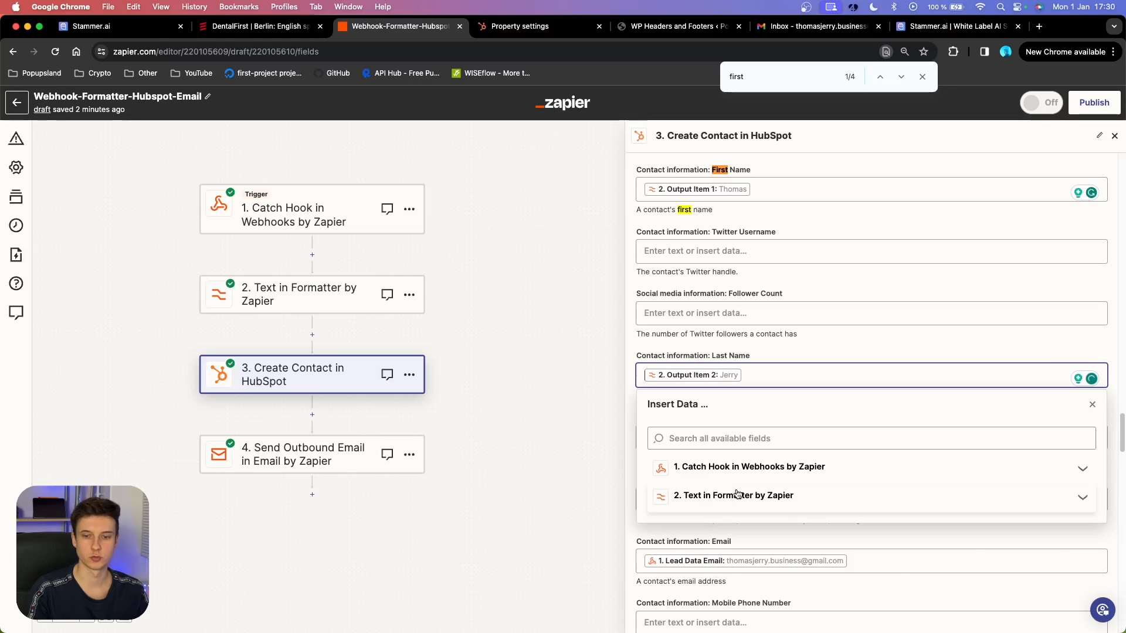
{"action": "left_click", "coordinate": [737, 494]}
{"action": "scroll", "coordinate": [794, 509], "scroll_direction": "down", "scroll_amount": 2}
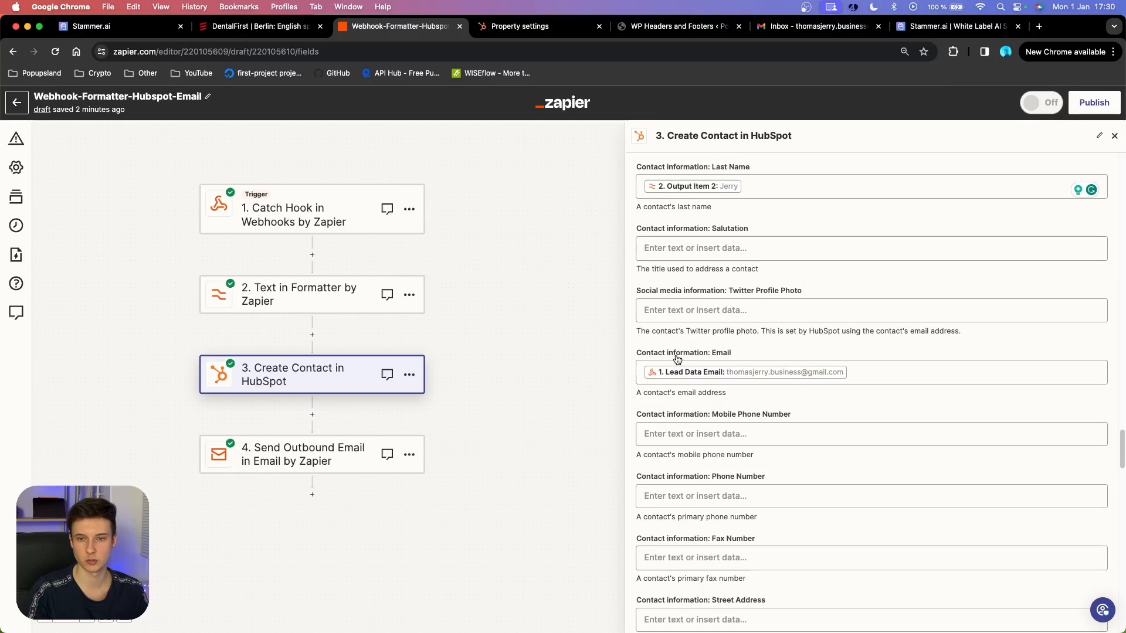
{"action": "scroll", "coordinate": [677, 359], "scroll_direction": "down", "scroll_amount": 2}
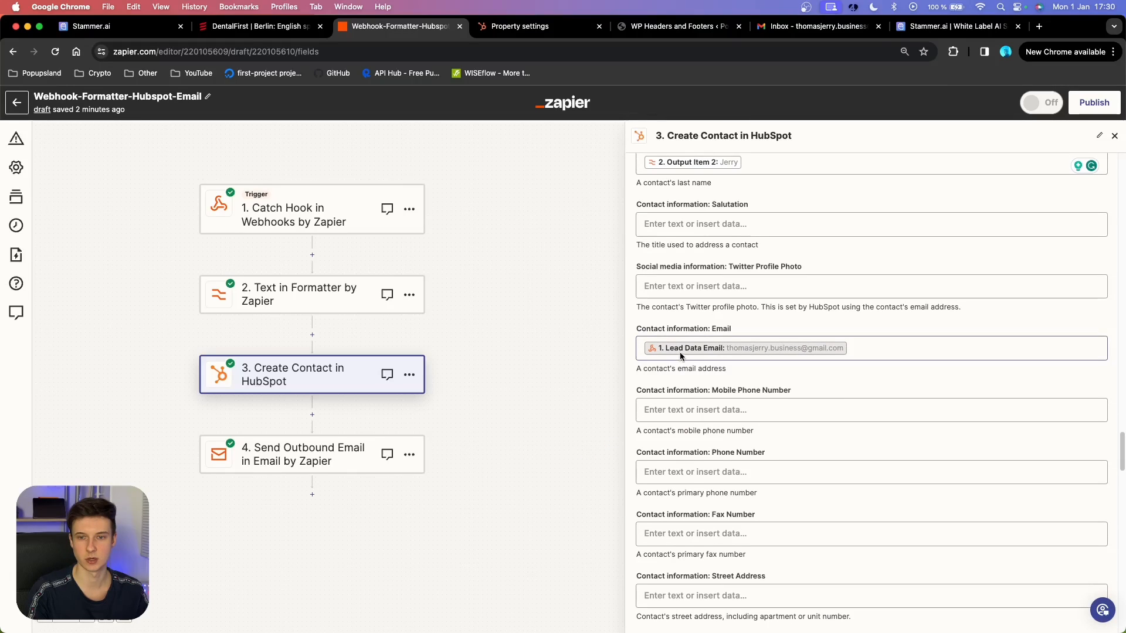
Map the Email field to the webhook's Lead Data Email.
{"action": "left_click", "coordinate": [885, 316]}
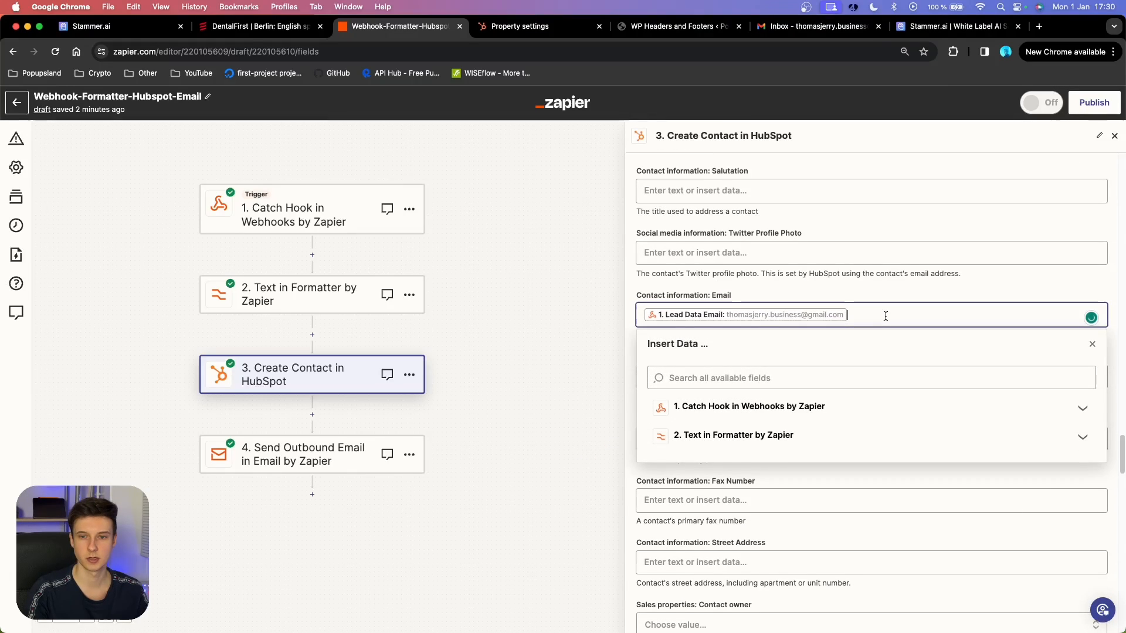
{"action": "left_click", "coordinate": [753, 406]}
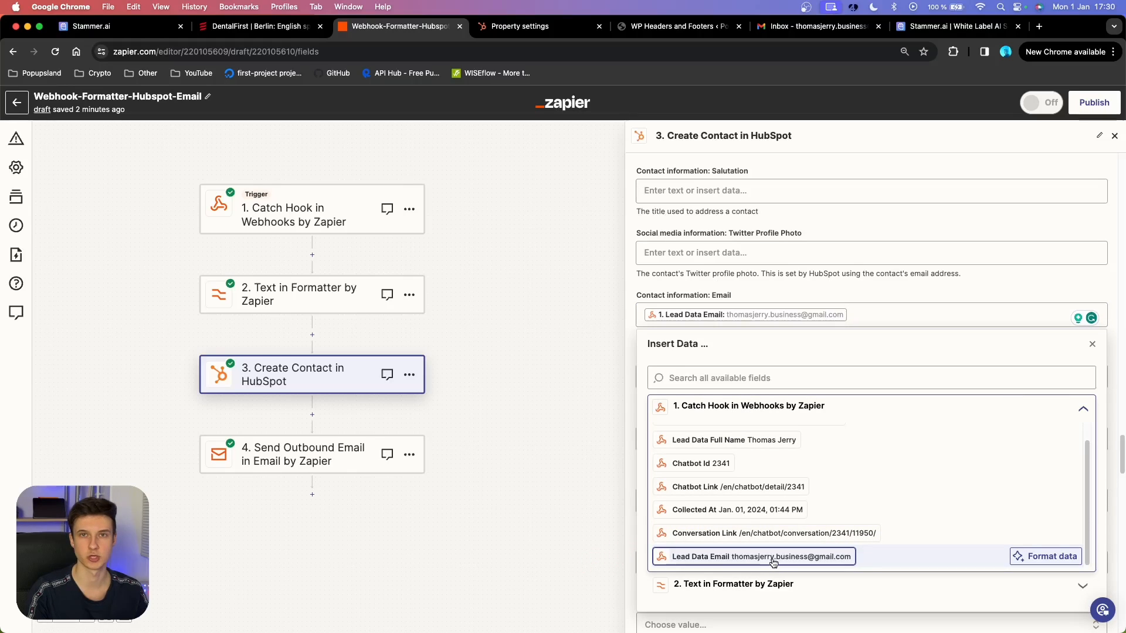
{"action": "left_click", "coordinate": [887, 288]}
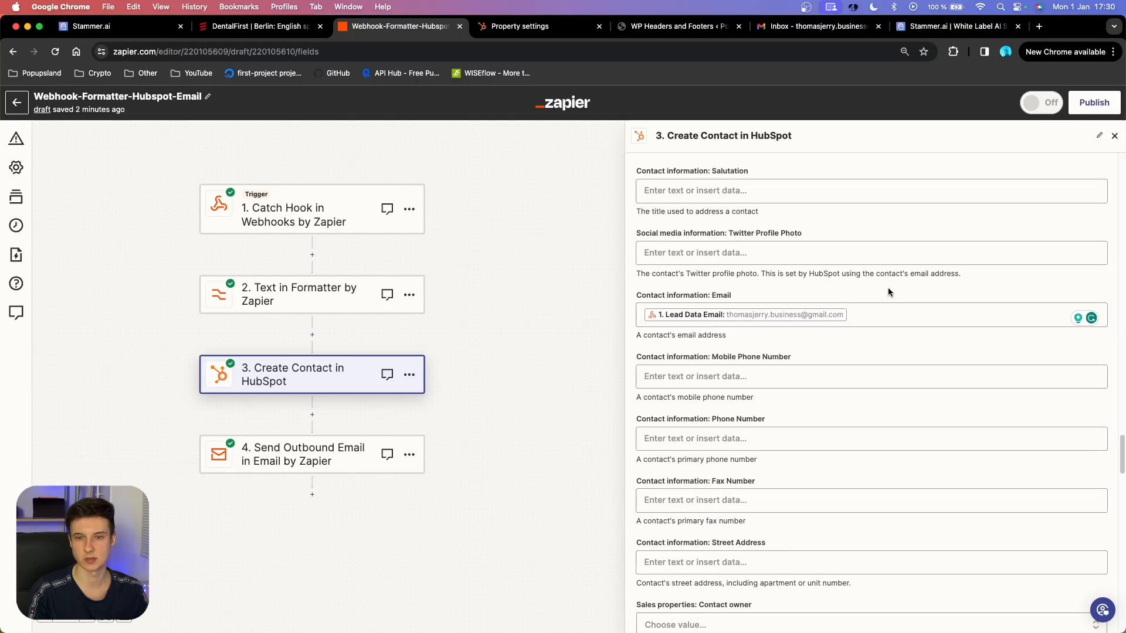
{"action": "scroll", "coordinate": [899, 330], "scroll_direction": "up", "scroll_amount": 3}
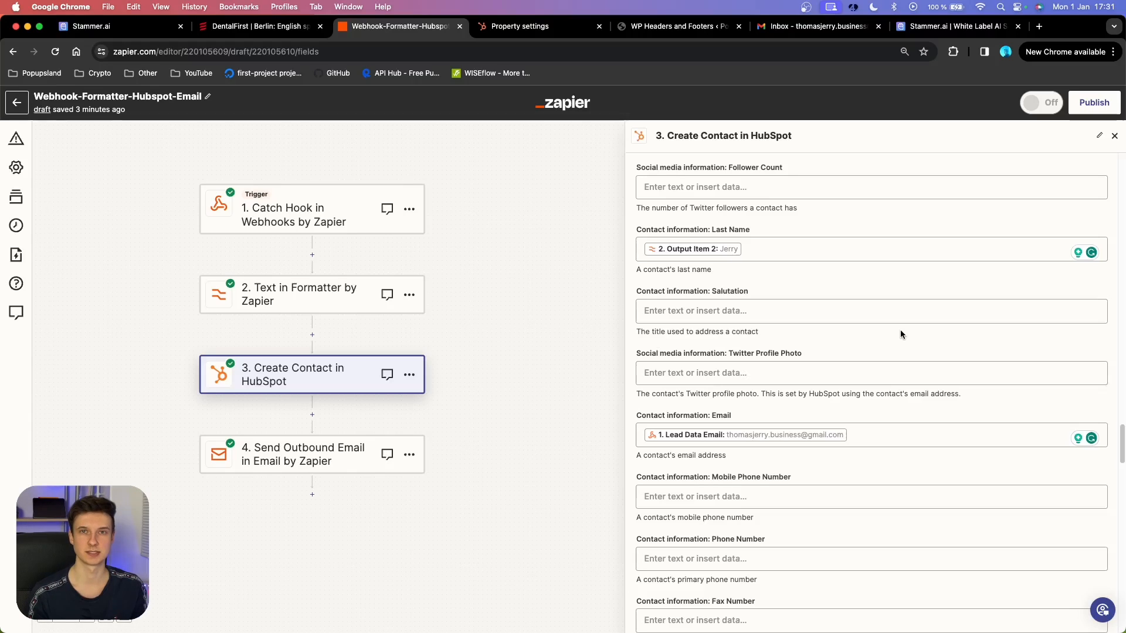
Set the Discount contact field to Yes.
{"action": "key", "text": "super+f"}
{"action": "type", "text": "discount"}
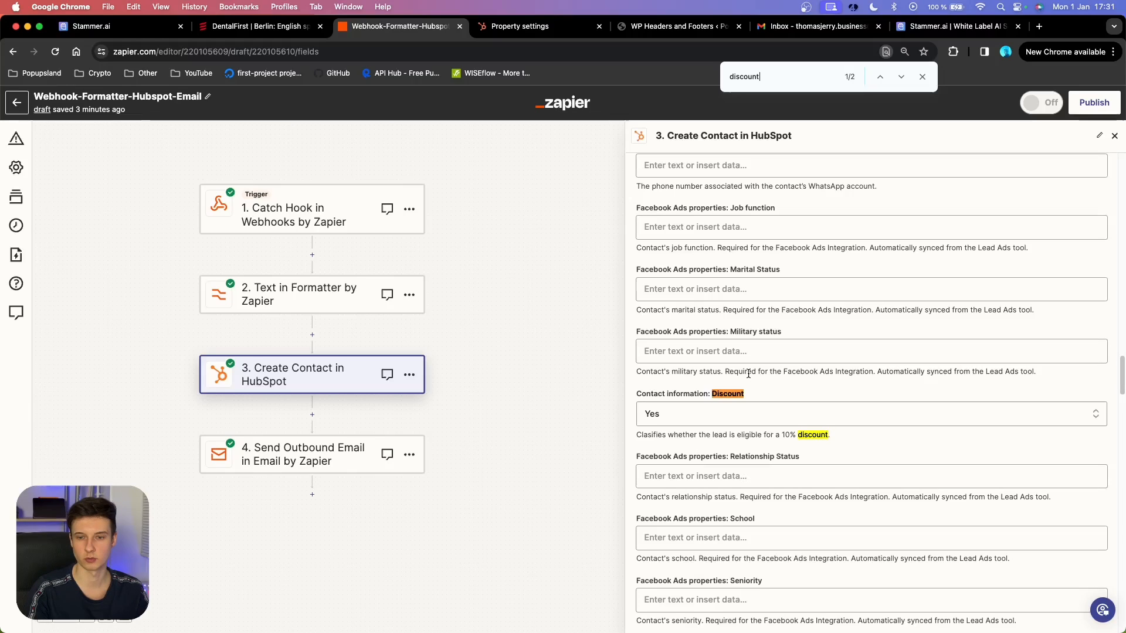
{"action": "scroll", "coordinate": [748, 375], "scroll_direction": "down", "scroll_amount": 3}
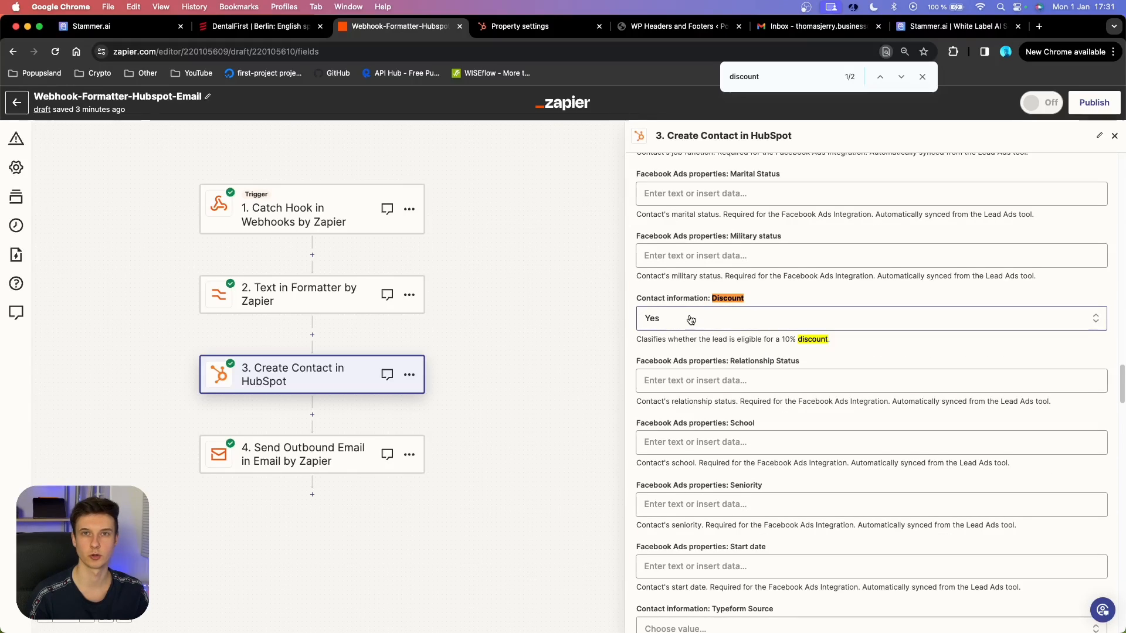
{"action": "left_click", "coordinate": [741, 315]}
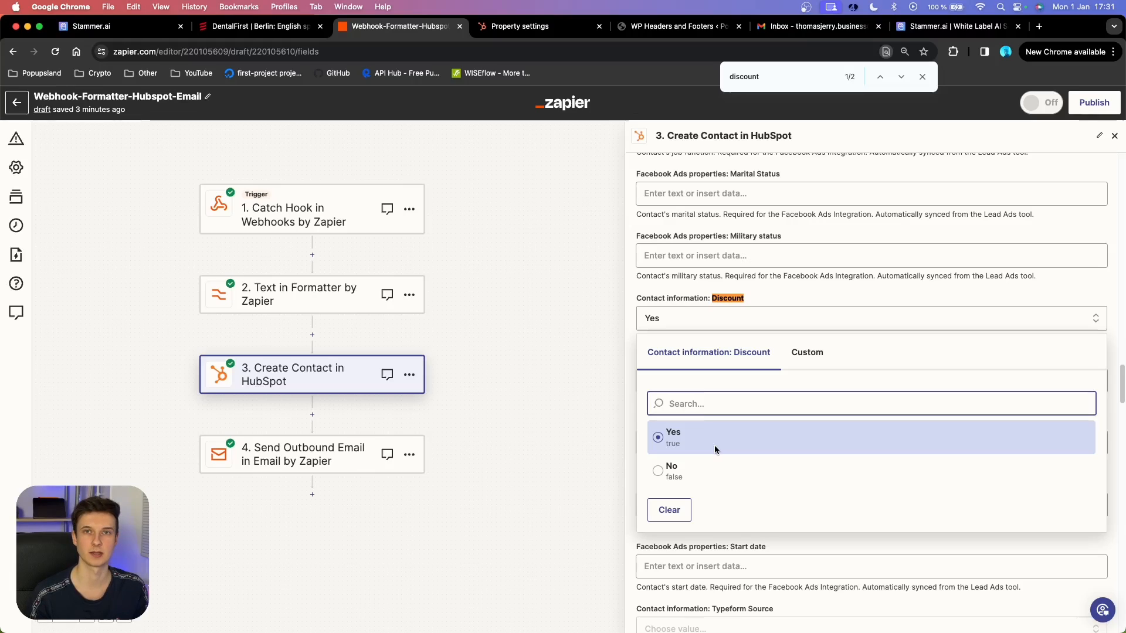
{"action": "left_click", "coordinate": [771, 288]}
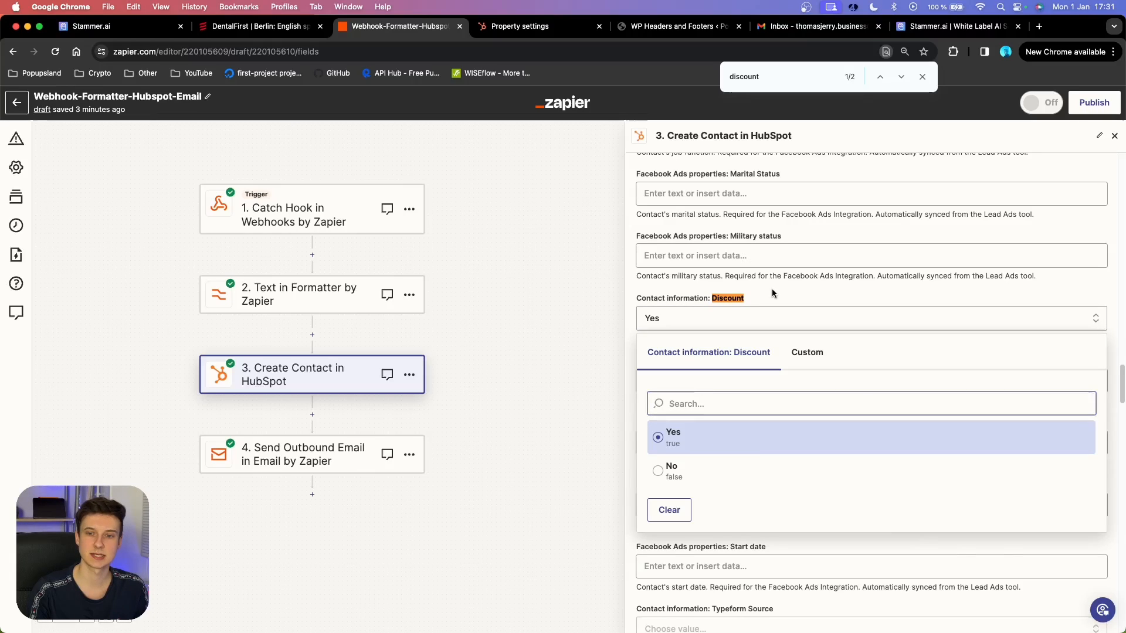
{"action": "left_click", "coordinate": [747, 318]}
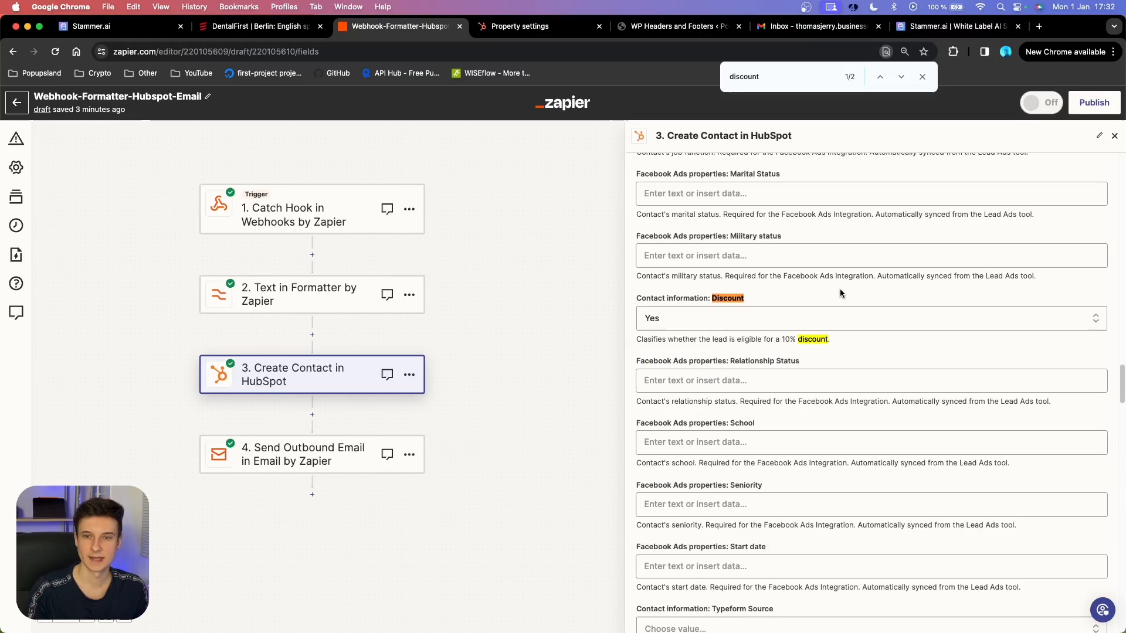
{"action": "left_click", "coordinate": [922, 77]}
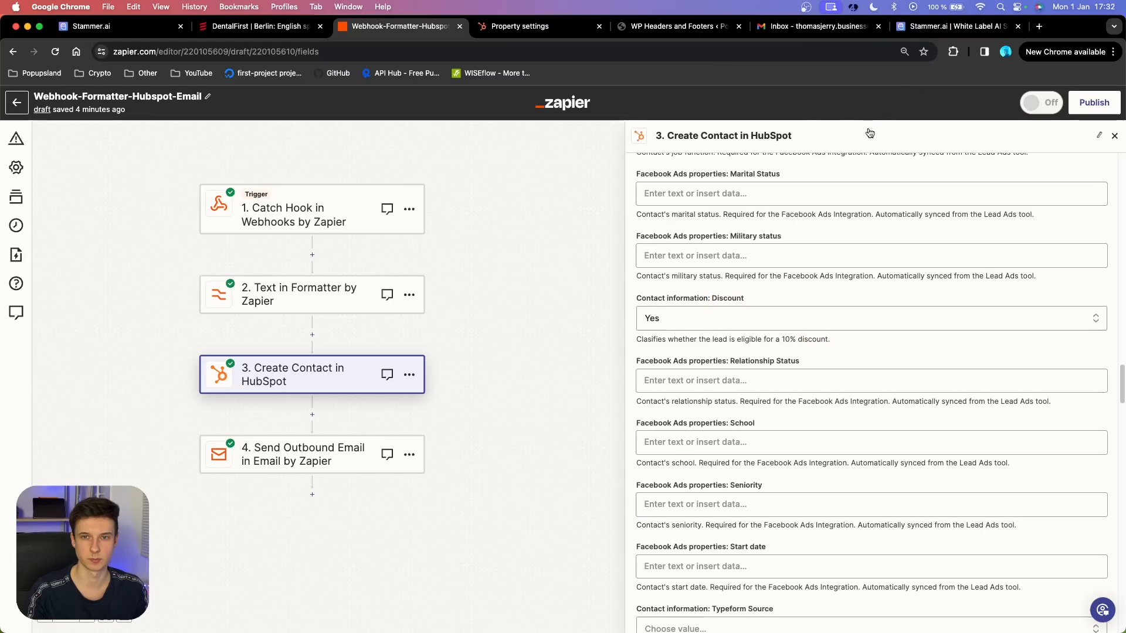
{"action": "key", "text": "ctrl+Tab"}
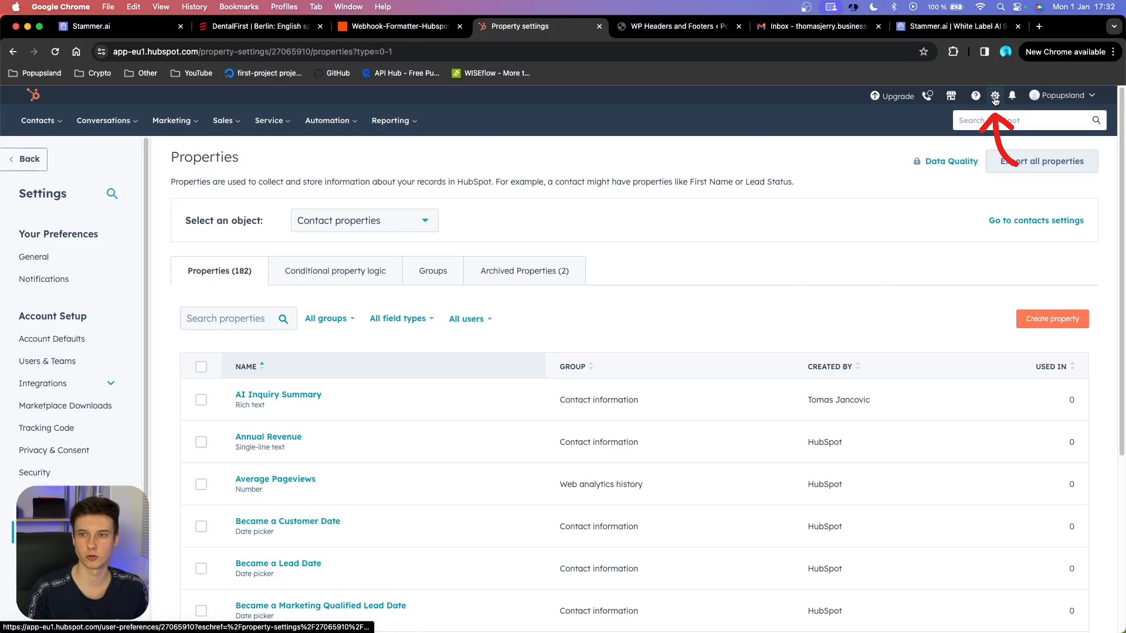
{"action": "scroll", "coordinate": [83, 399], "scroll_direction": "down", "scroll_amount": 5}
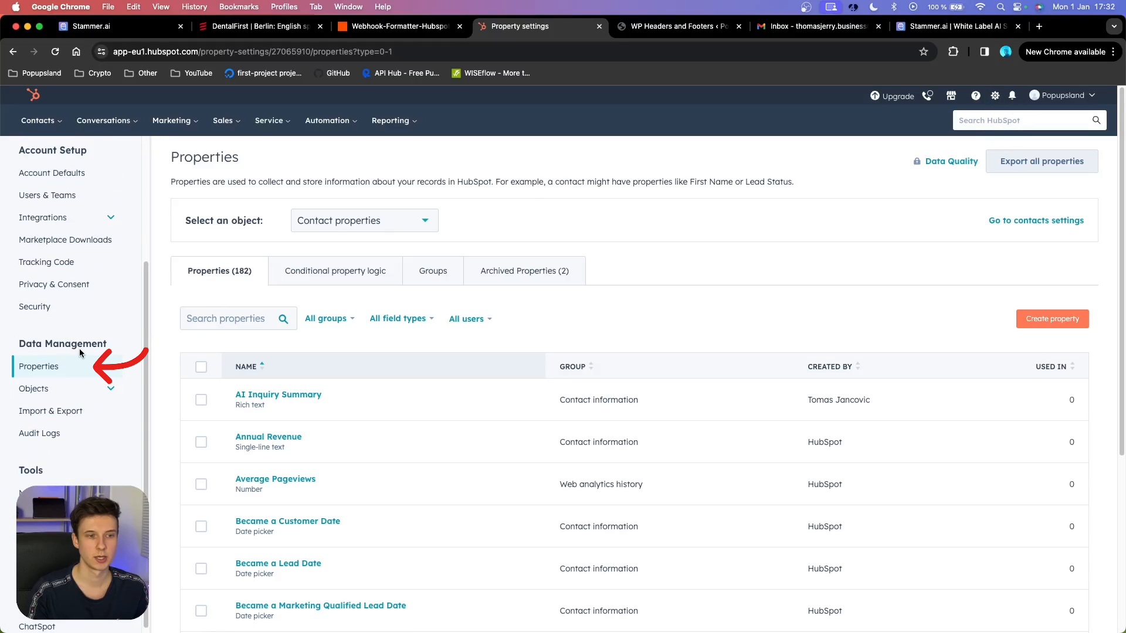
{"action": "left_click", "coordinate": [72, 370]}
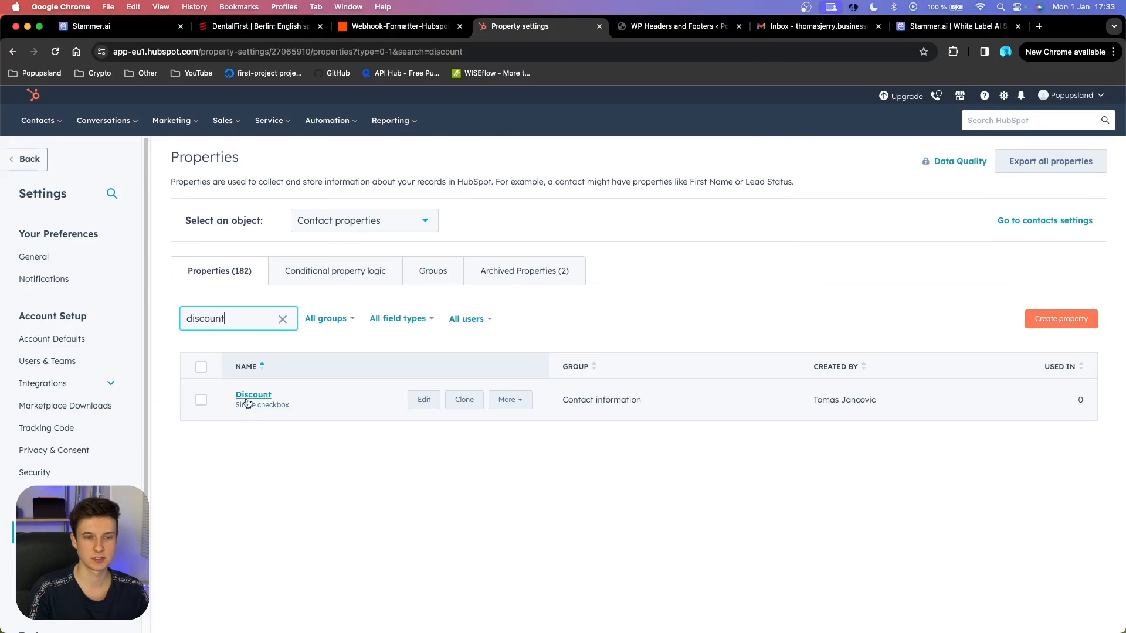
{"action": "mouse_move", "coordinate": [262, 403]}
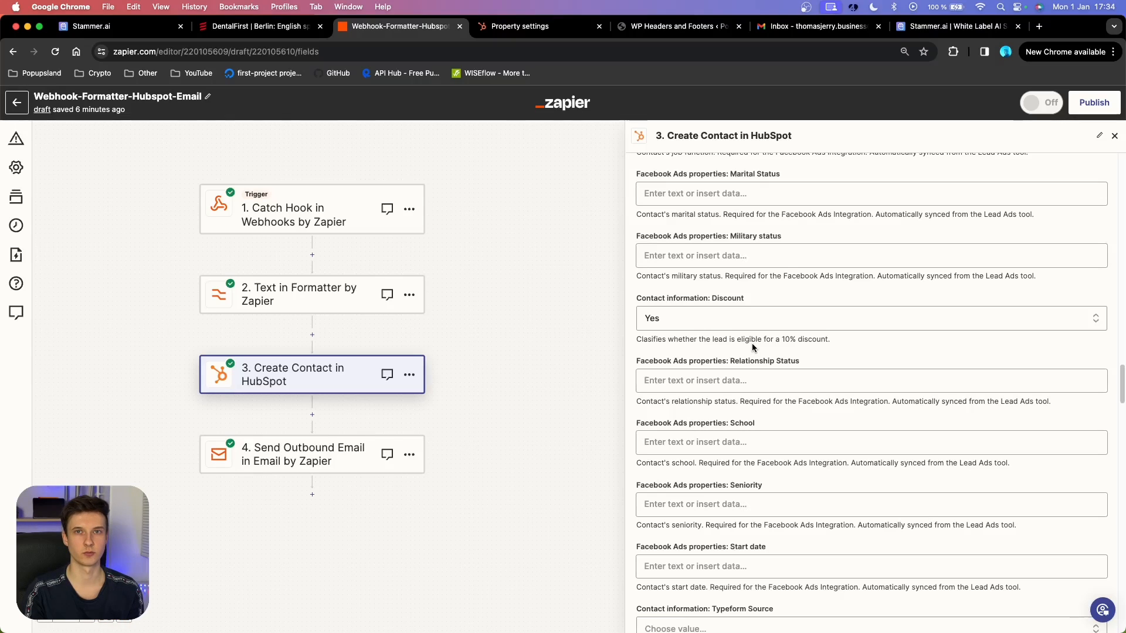
Add Discount to the additional properties to retrieve and refresh the step's fields.
{"action": "scroll", "coordinate": [751, 343], "scroll_direction": "down", "scroll_amount": 20}
{"action": "key", "text": "super+f"}
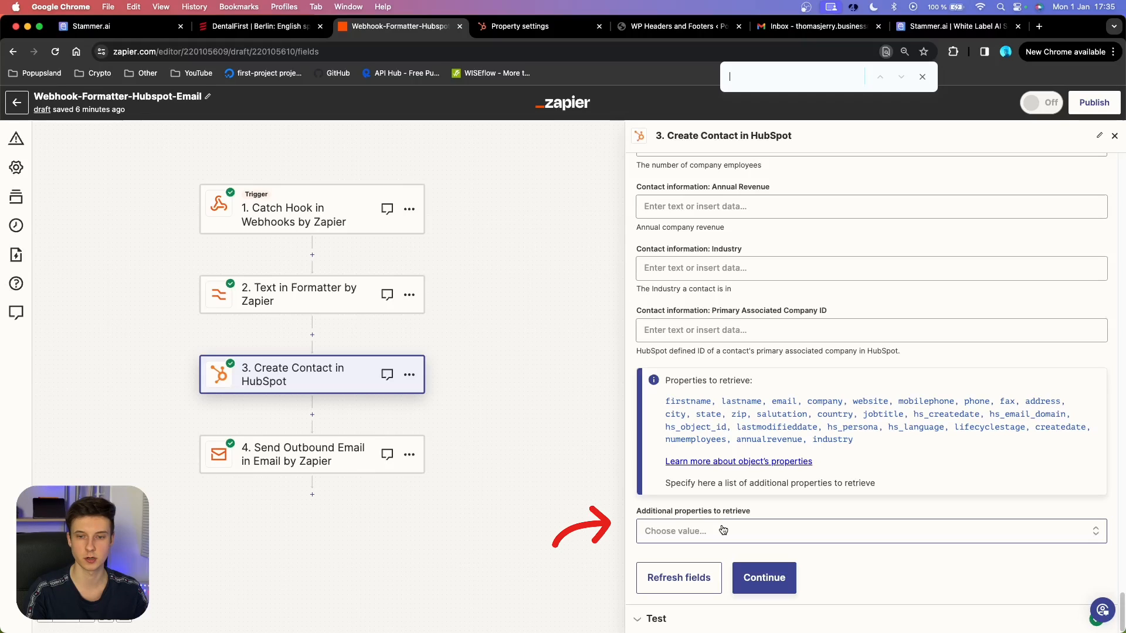
{"action": "left_click_drag", "start_coordinate": [666, 401], "coordinate": [873, 438]}
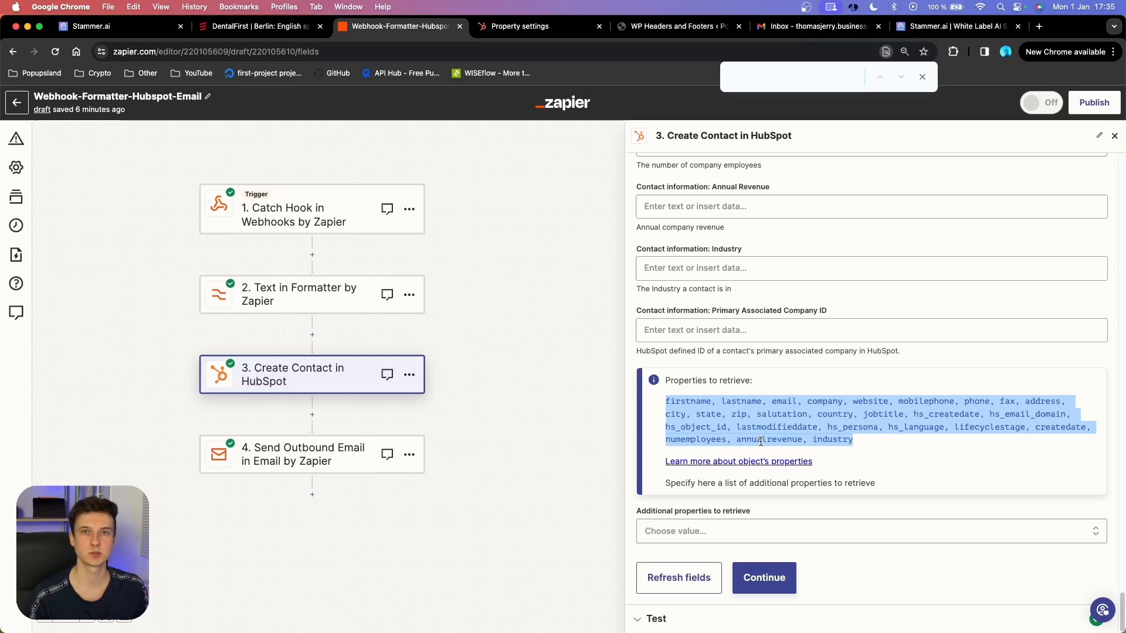
{"action": "left_click", "coordinate": [853, 530]}
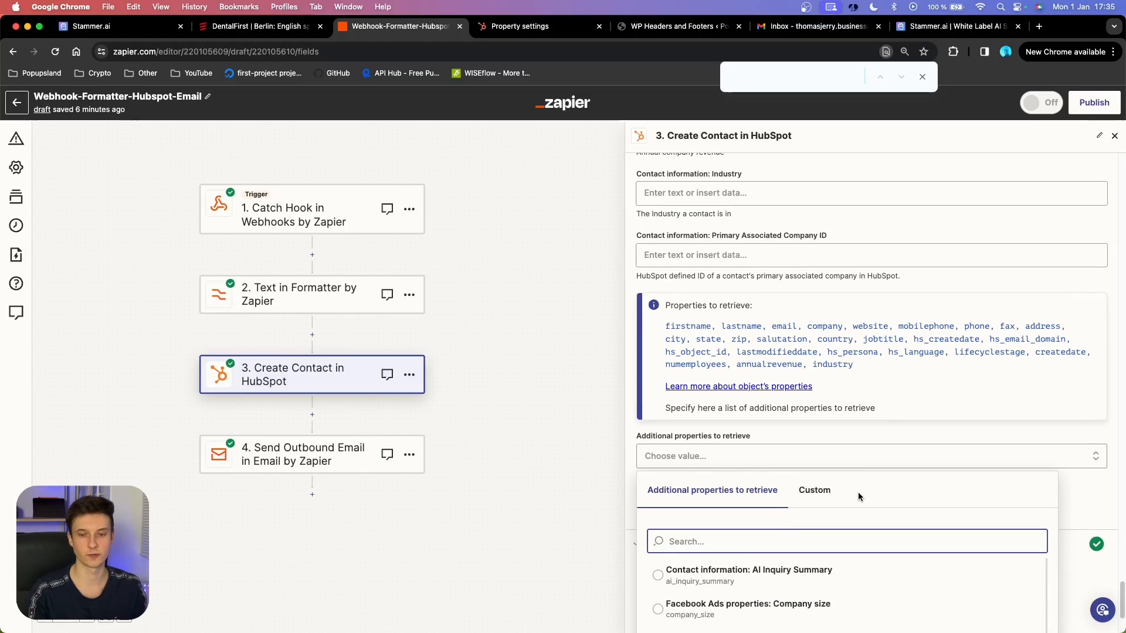
{"action": "type", "text": "discount"}
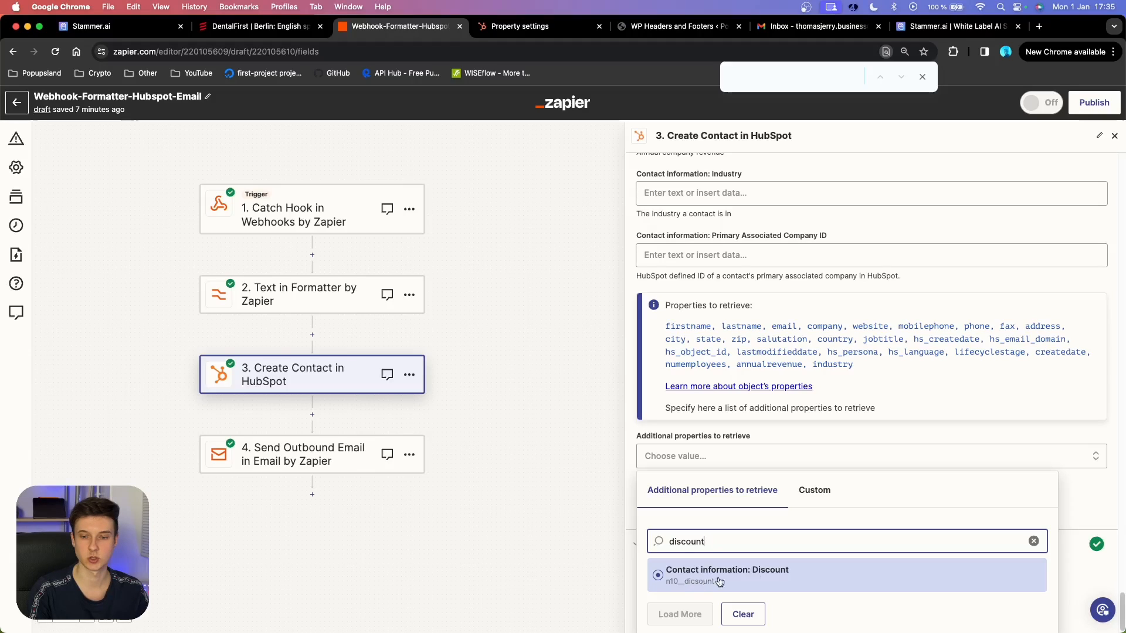
{"action": "left_click", "coordinate": [780, 582]}
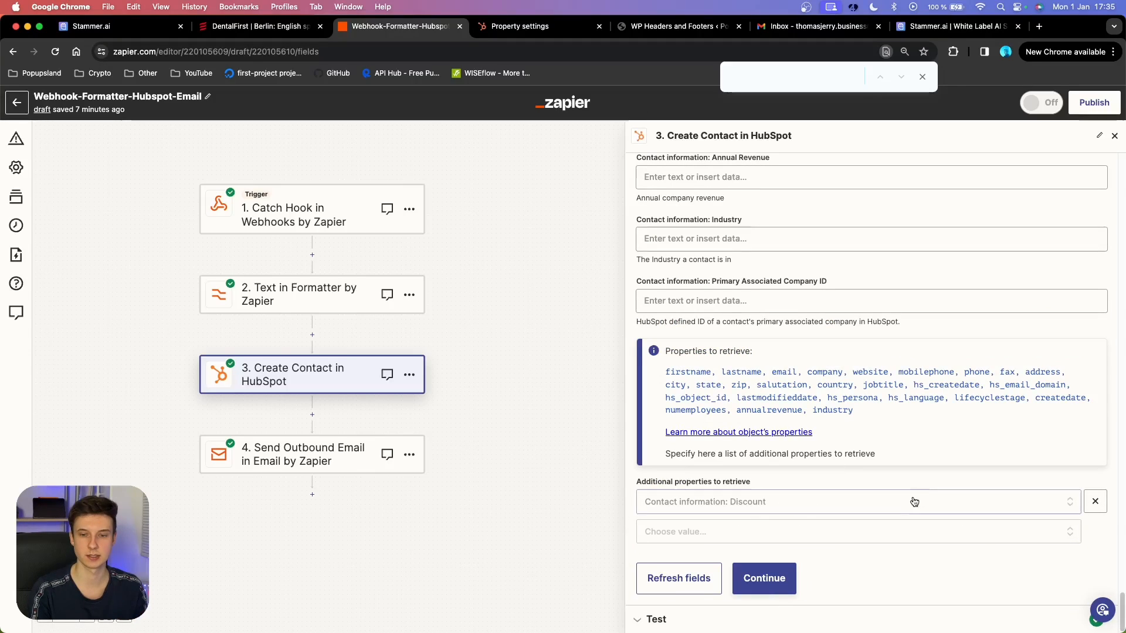
{"action": "left_click", "coordinate": [678, 578]}
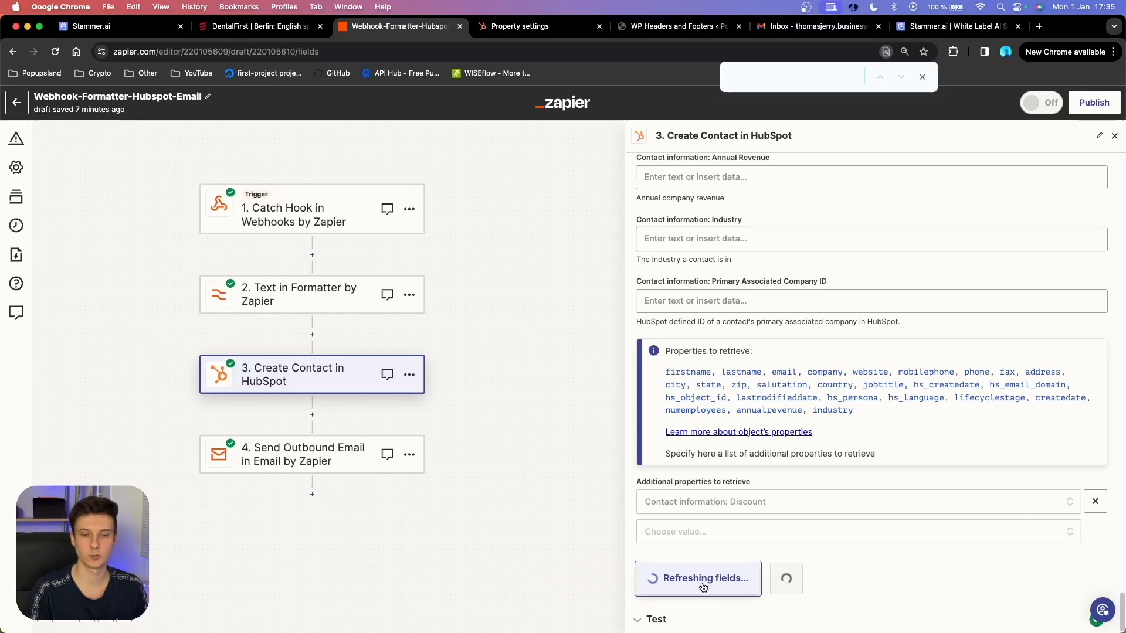
{"action": "type", "text": "discount"}
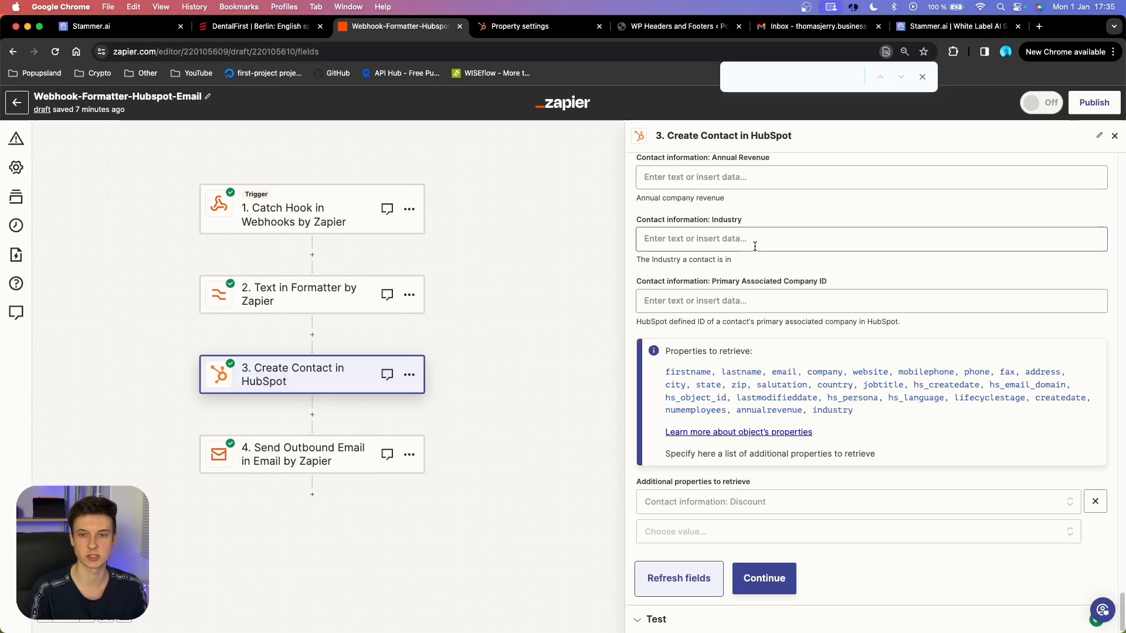
{"action": "scroll", "coordinate": [788, 368], "scroll_direction": "down", "scroll_amount": 3}
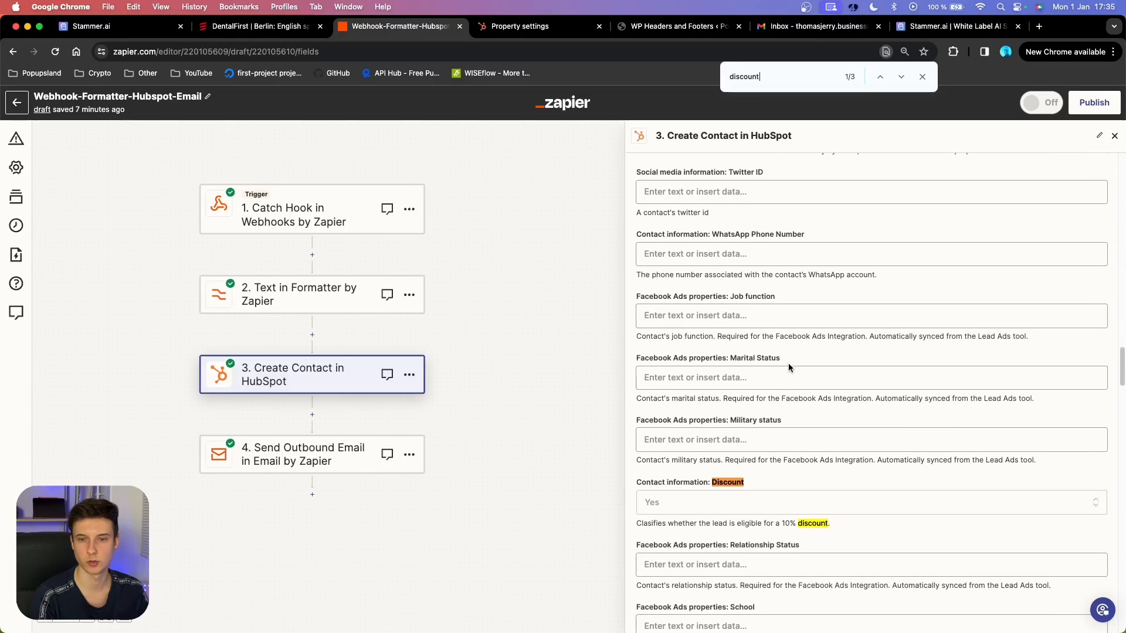
{"action": "left_click", "coordinate": [922, 77]}
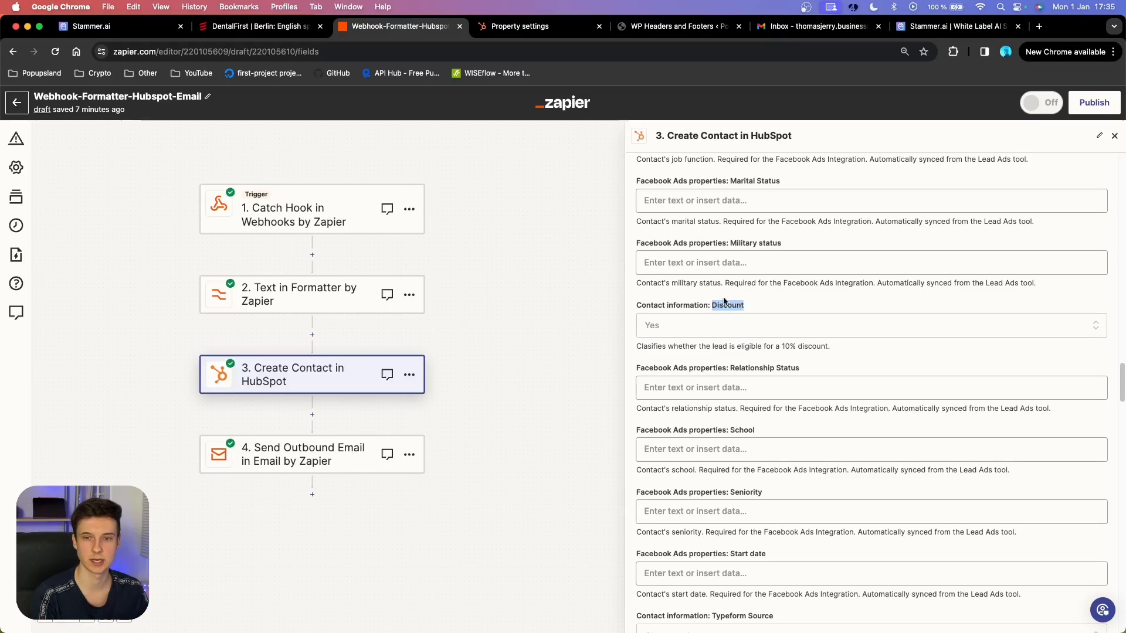
Keep Discount at Yes and retest the step, creating HubSpot contact ID 2001.
{"action": "left_click", "coordinate": [725, 320]}
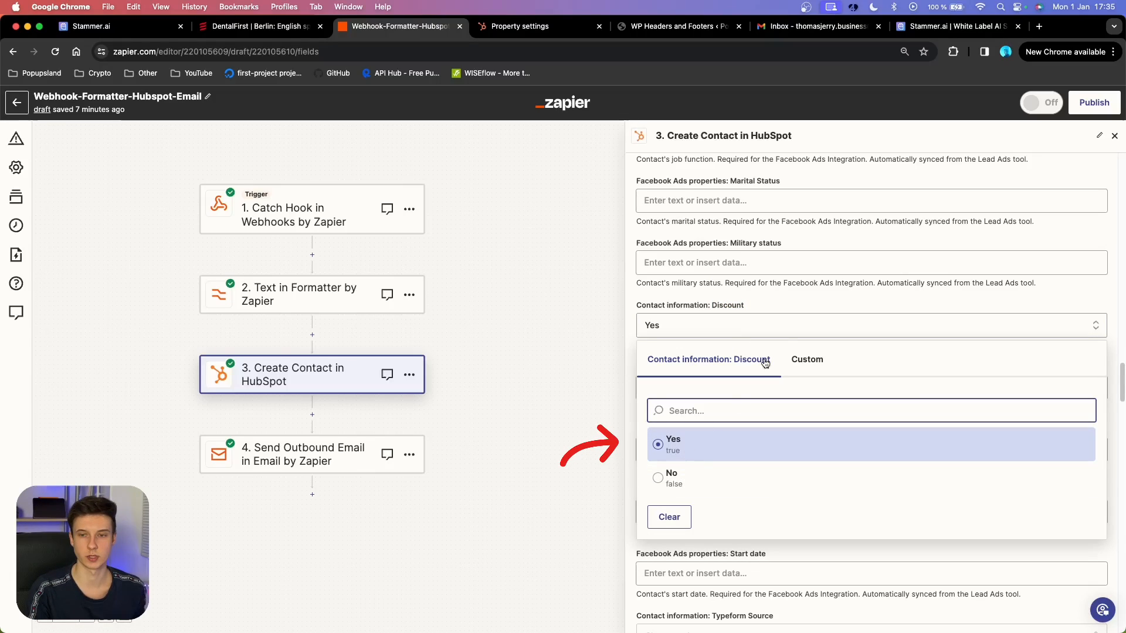
{"action": "left_click", "coordinate": [806, 301]}
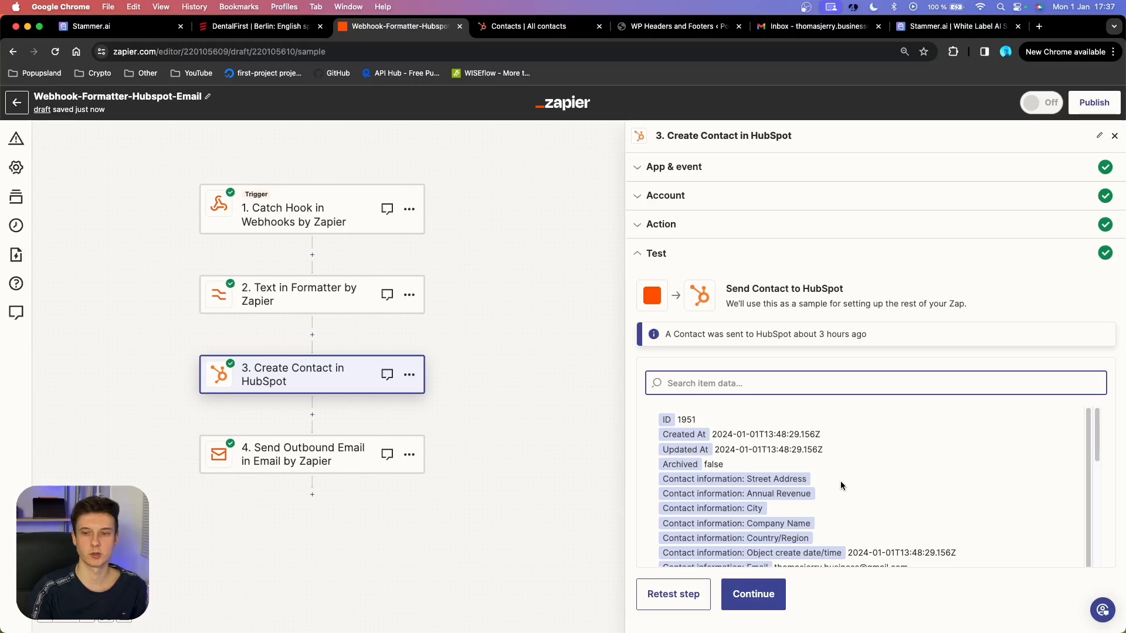
{"action": "scroll", "coordinate": [839, 481], "scroll_direction": "down", "scroll_amount": 1}
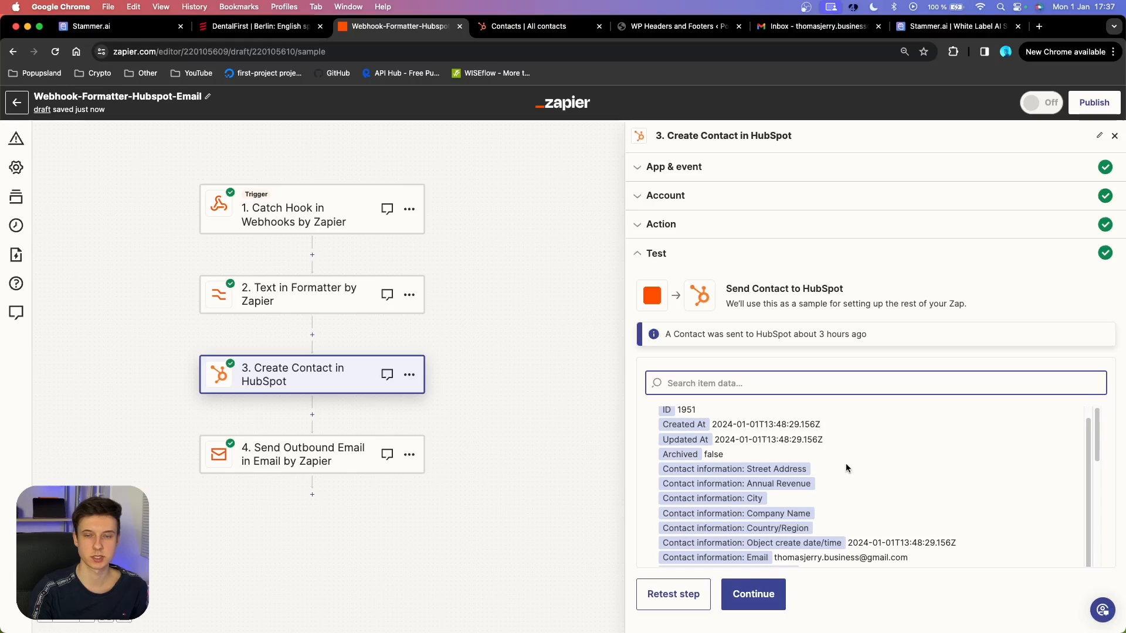
{"action": "left_click", "coordinate": [673, 594]}
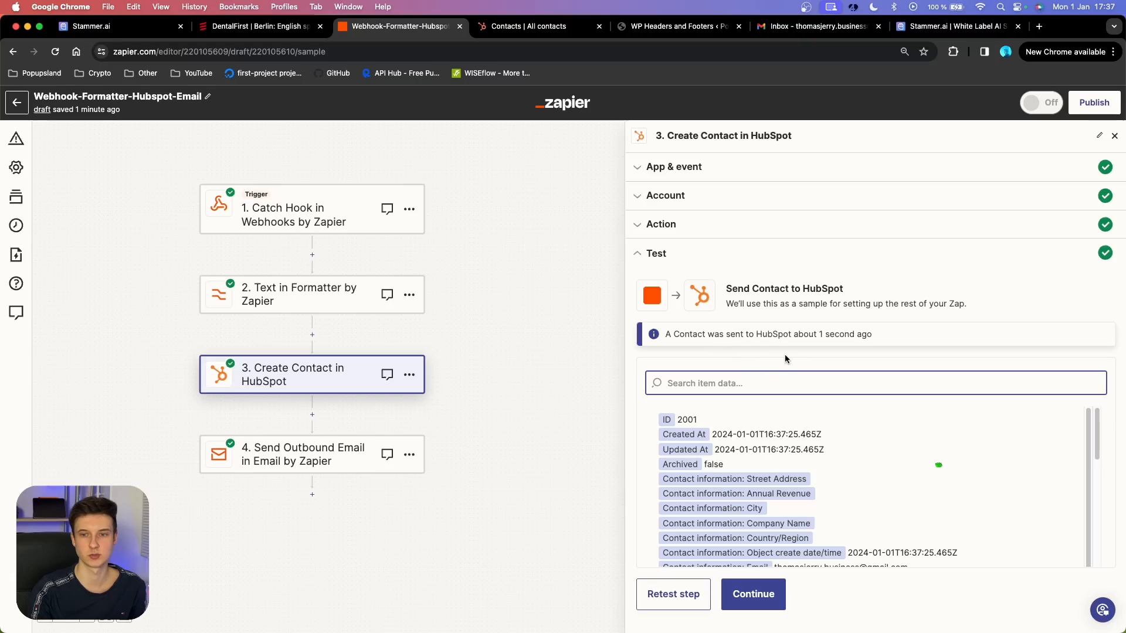
{"action": "key", "text": "ctrl+Tab"}
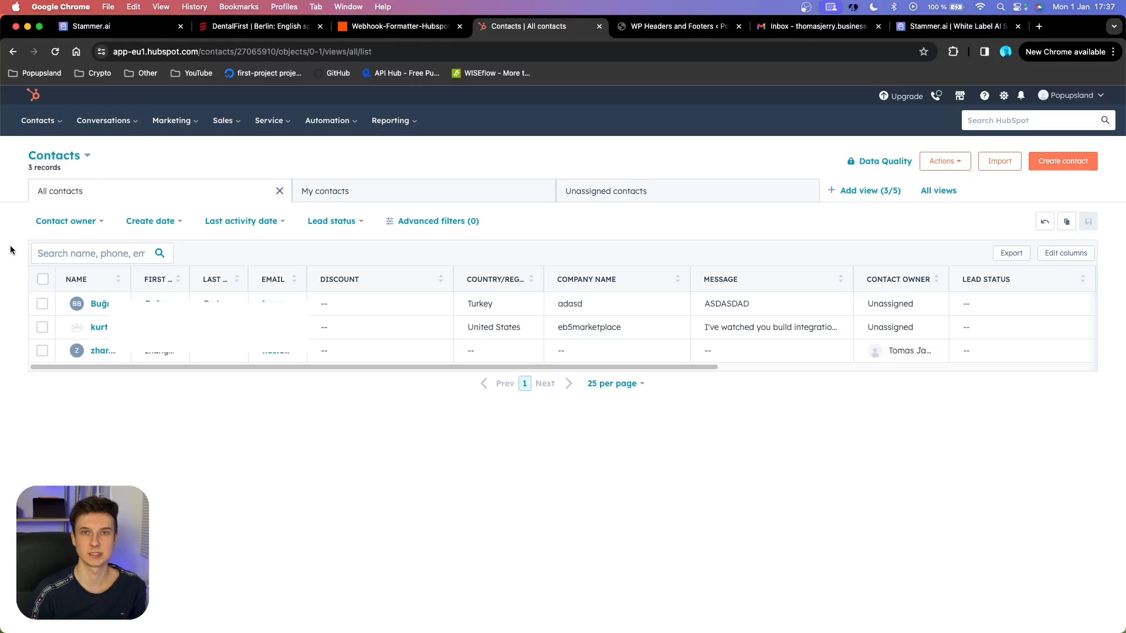
Reload HubSpot contacts and move the Discount column below Company Name.
{"action": "left_click", "coordinate": [55, 53]}
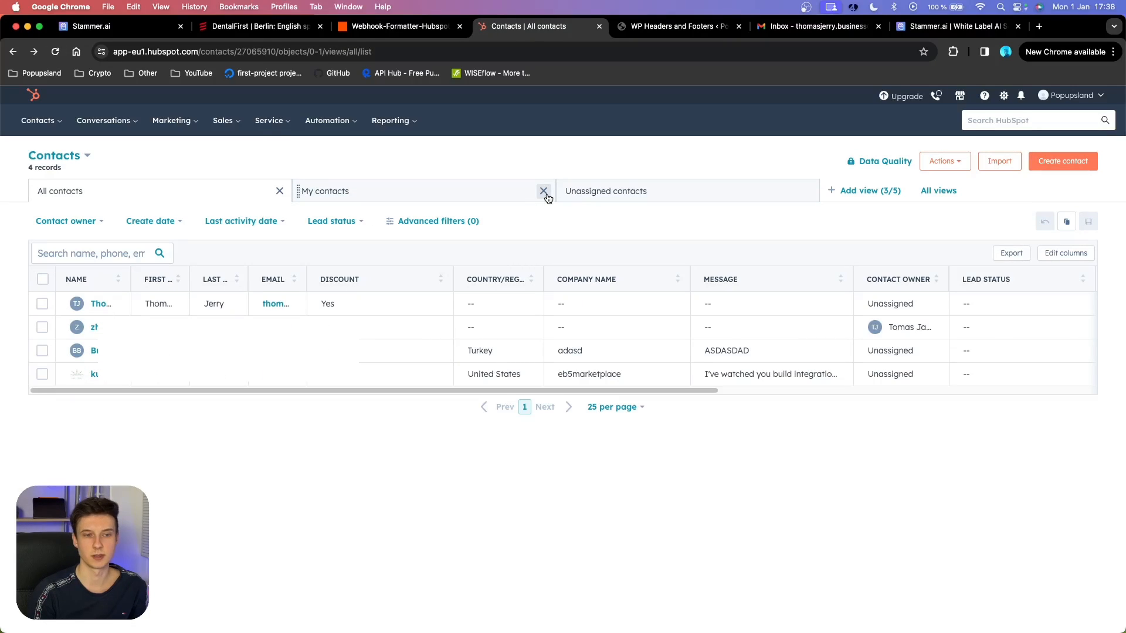
{"action": "mouse_move", "coordinate": [78, 298]}
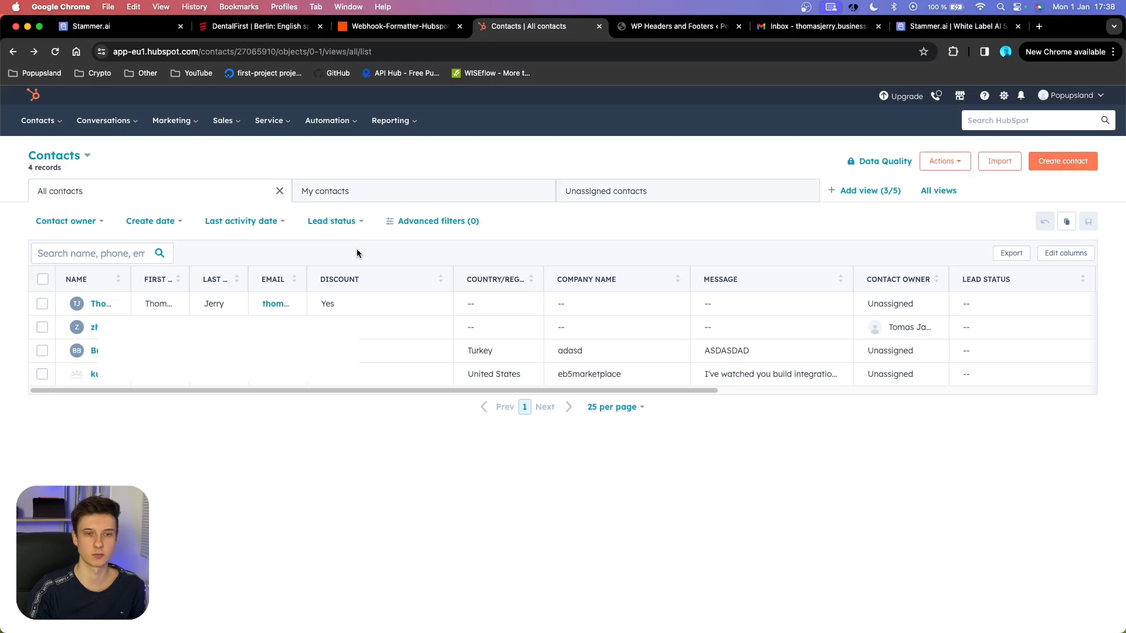
{"action": "left_click", "coordinate": [1080, 258]}
{"action": "type", "text": "discount"}
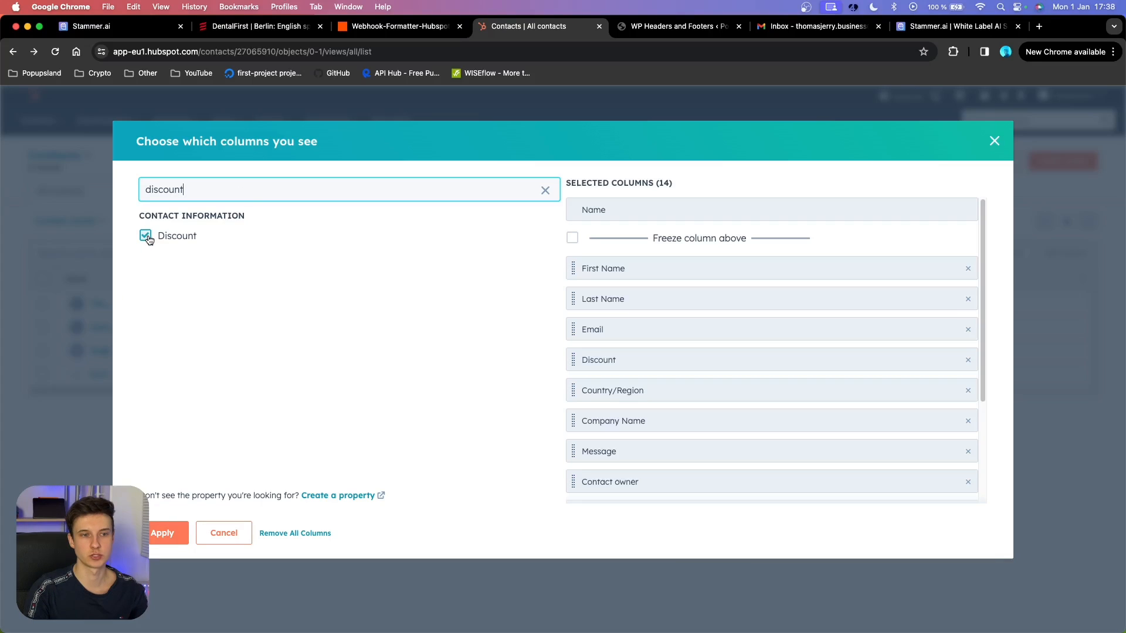
{"action": "mouse_move", "coordinate": [573, 359]}
{"action": "left_mouse_down"}
{"action": "mouse_move", "coordinate": [577, 427]}
{"action": "mouse_move", "coordinate": [577, 356]}
{"action": "left_mouse_up"}
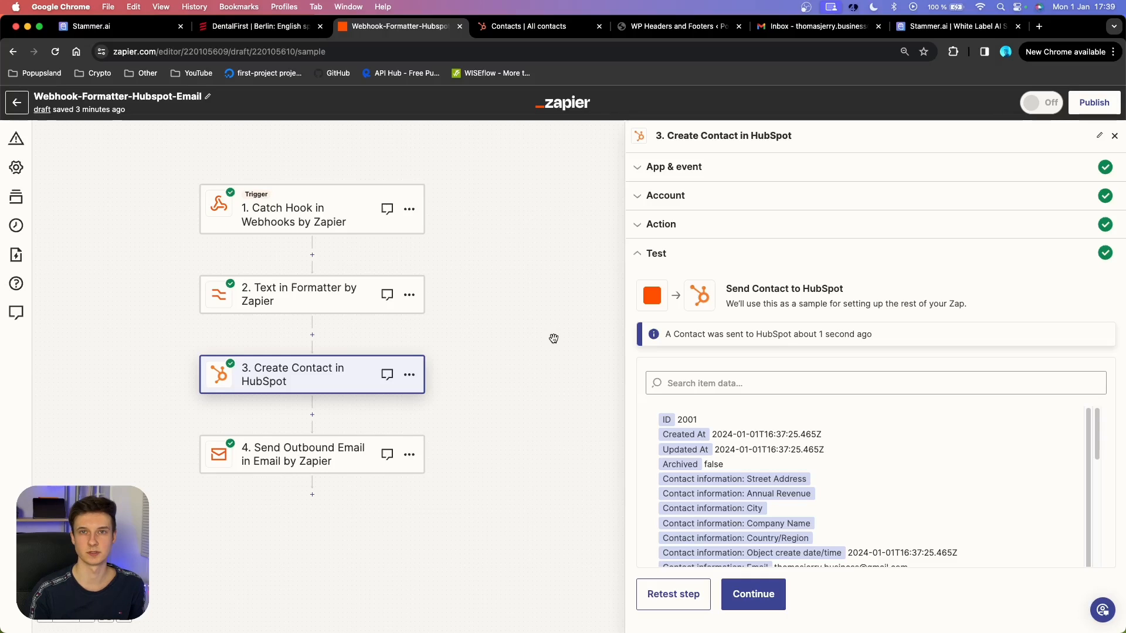
Reopen step 4, keep Send Outbound Email as its event, and continue.
{"action": "left_click", "coordinate": [754, 594]}
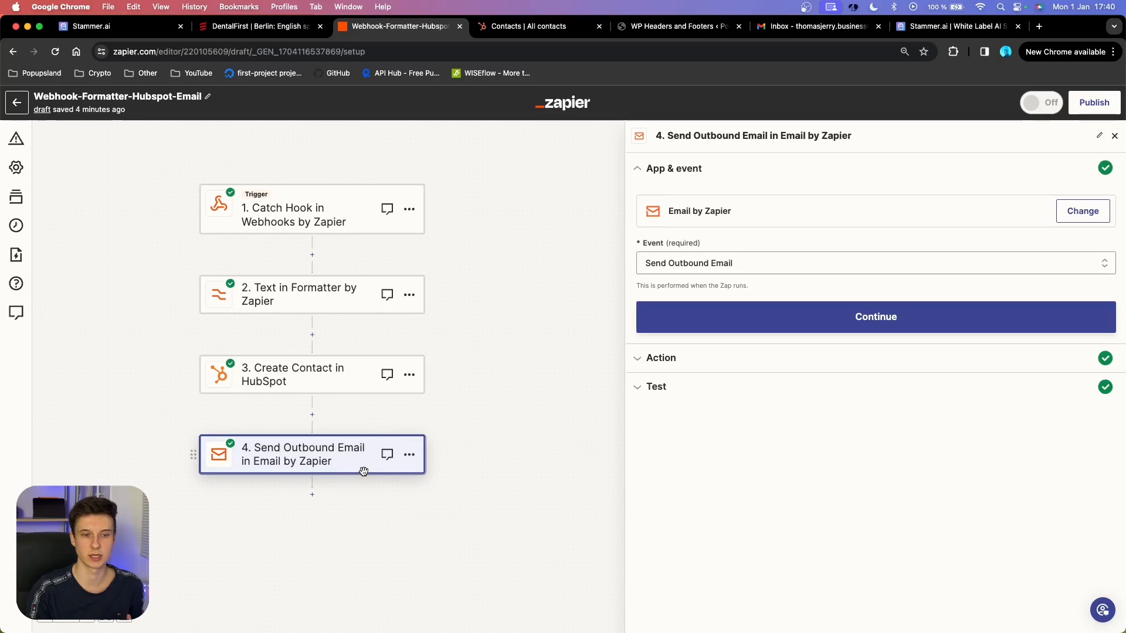
{"action": "left_click", "coordinate": [729, 265]}
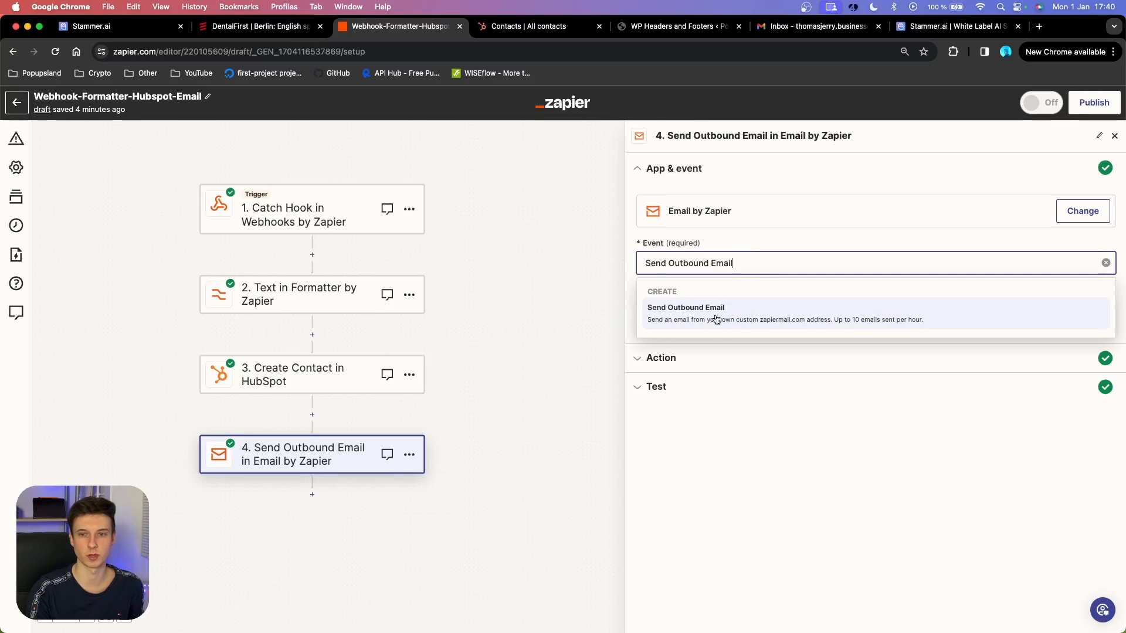
{"action": "left_click", "coordinate": [894, 322]}
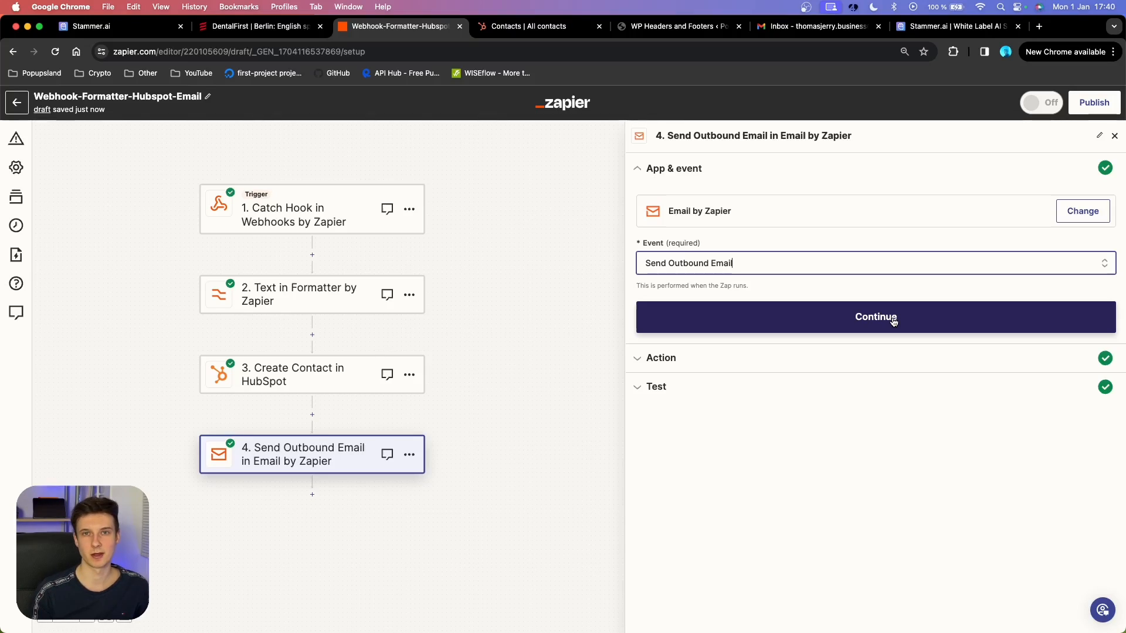
{"action": "left_click", "coordinate": [840, 324]}
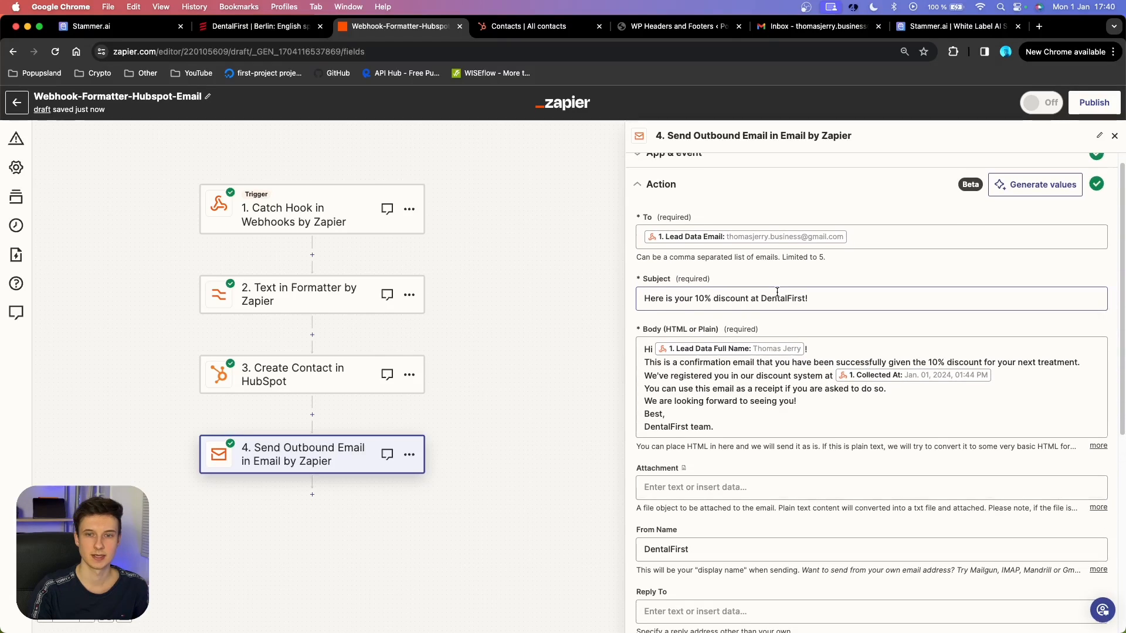
{"action": "left_click", "coordinate": [874, 256]}
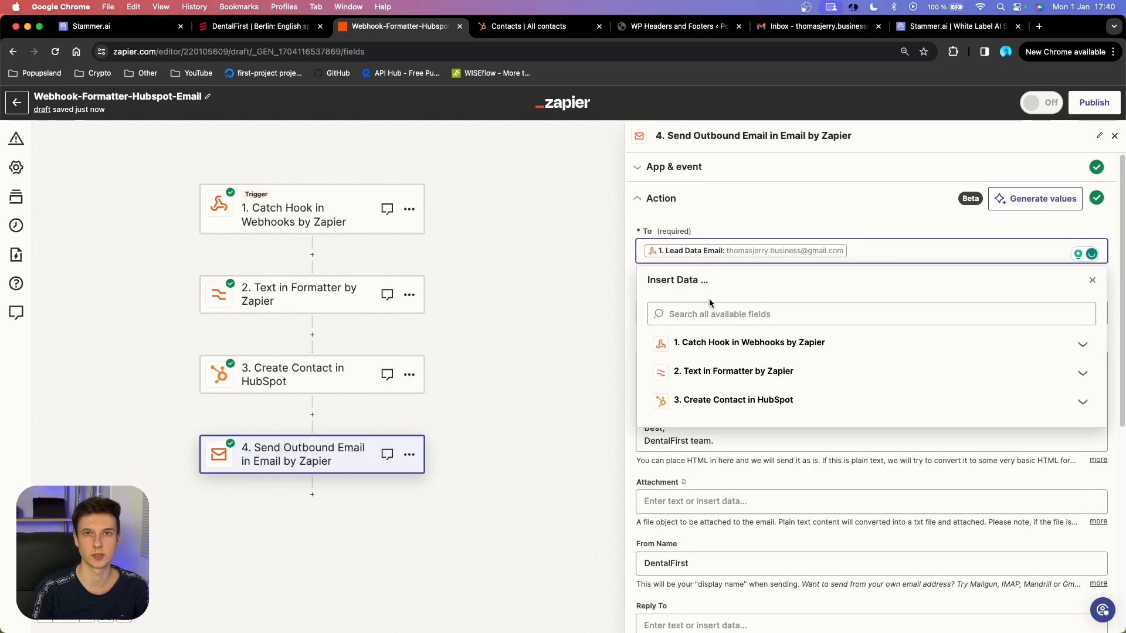
{"action": "left_click", "coordinate": [697, 348]}
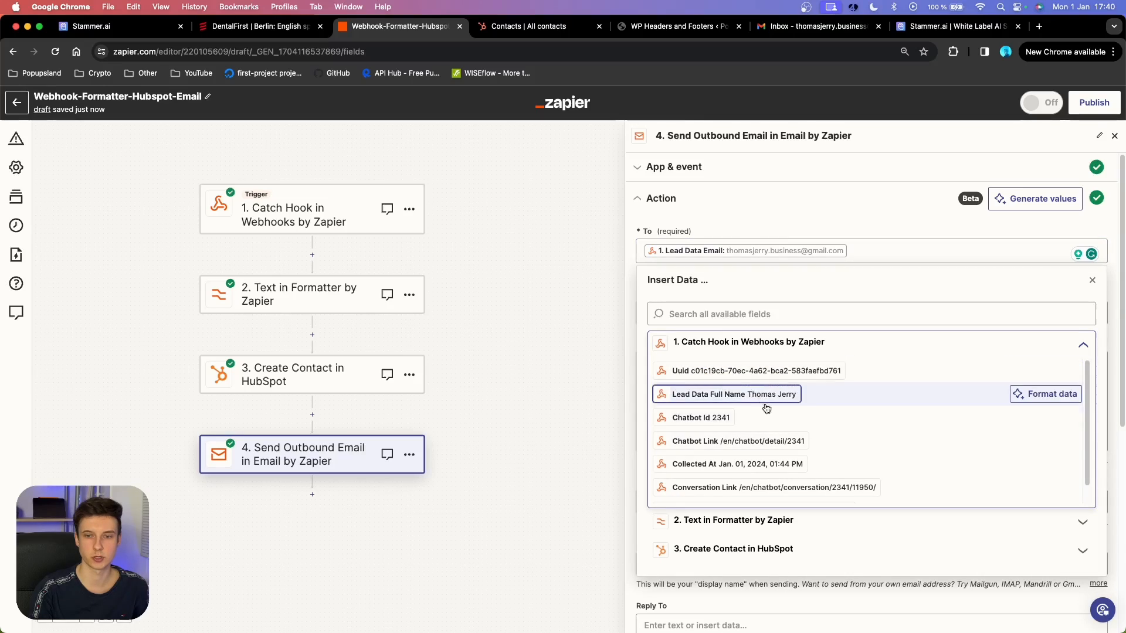
{"action": "scroll", "coordinate": [762, 422], "scroll_direction": "down", "scroll_amount": 2}
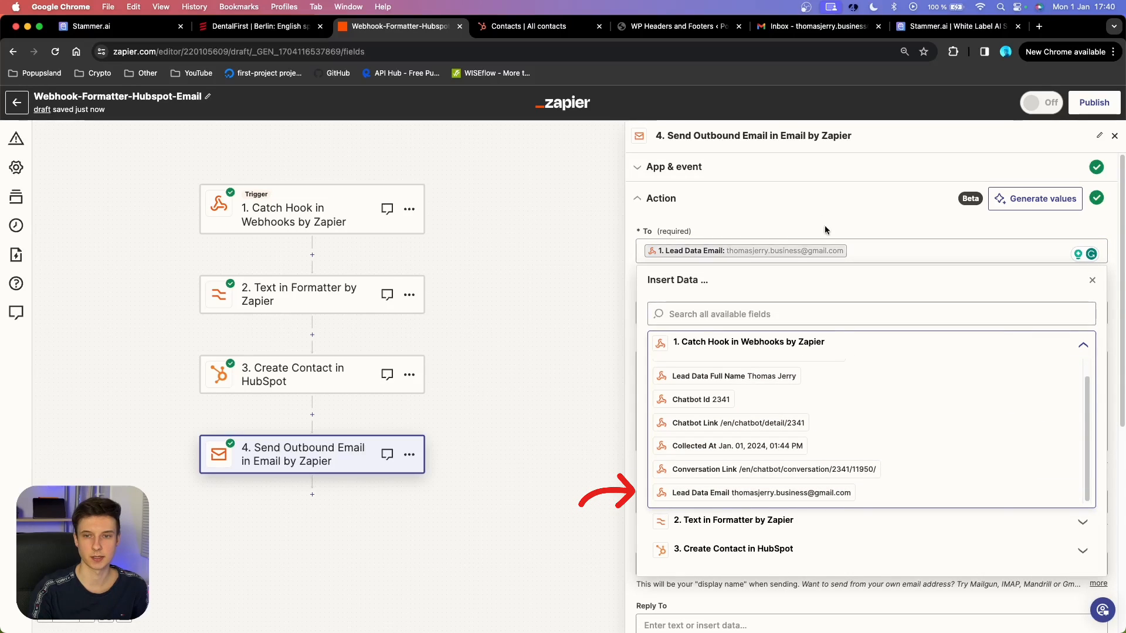
{"action": "left_click", "coordinate": [856, 218]}
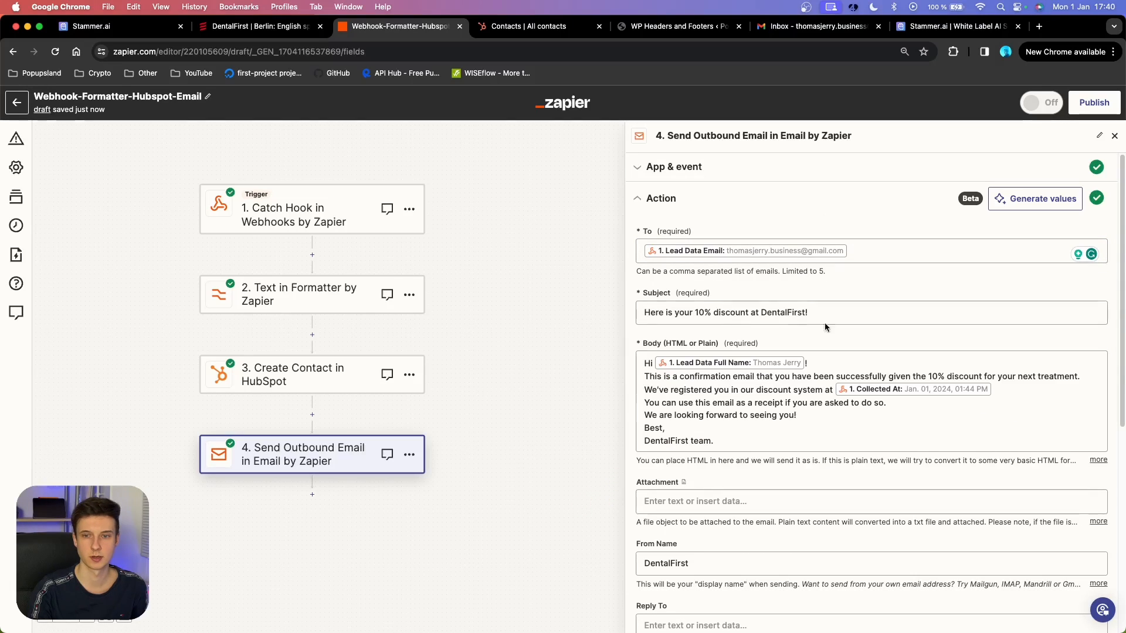
{"action": "left_click_drag", "start_coordinate": [824, 316], "coordinate": [634, 309]}
{"action": "left_click", "coordinate": [772, 282]}
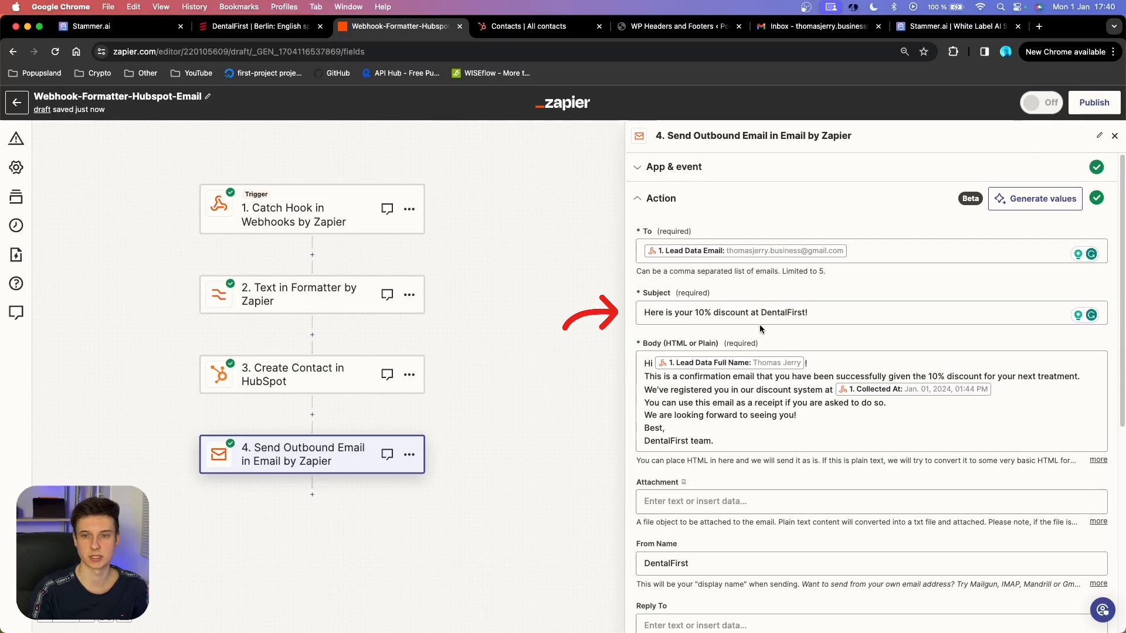
{"action": "scroll", "coordinate": [828, 328], "scroll_direction": "down", "scroll_amount": 3}
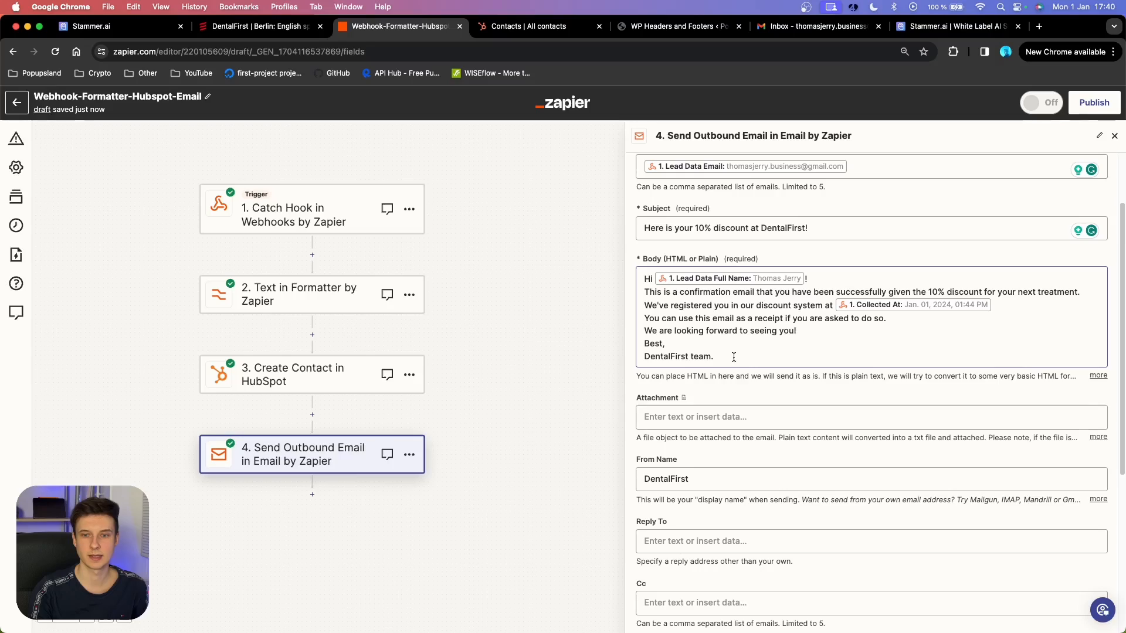
{"action": "left_click_drag", "start_coordinate": [714, 356], "coordinate": [763, 273]}
{"action": "left_click", "coordinate": [818, 262]}
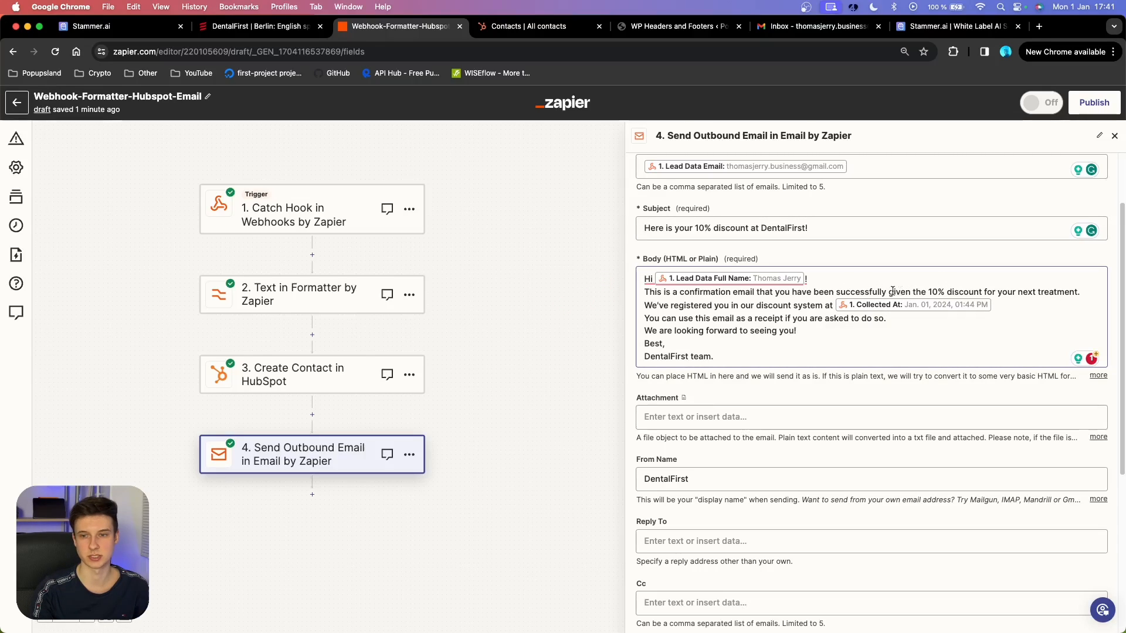
{"action": "left_click_drag", "start_coordinate": [645, 306], "coordinate": [832, 303]}
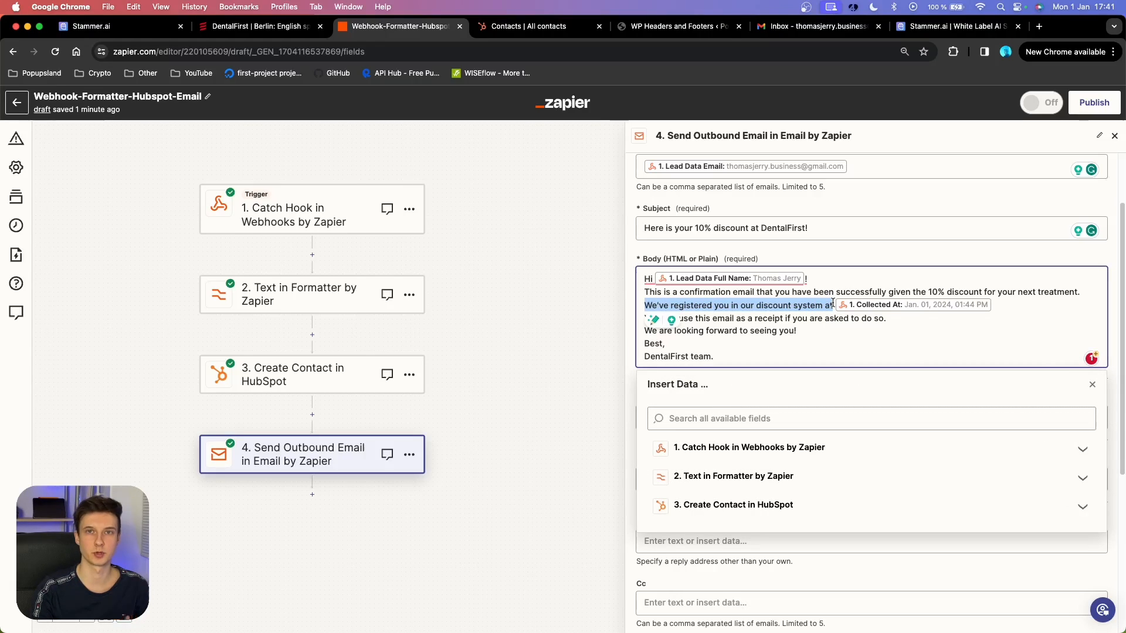
{"action": "left_click", "coordinate": [923, 317]}
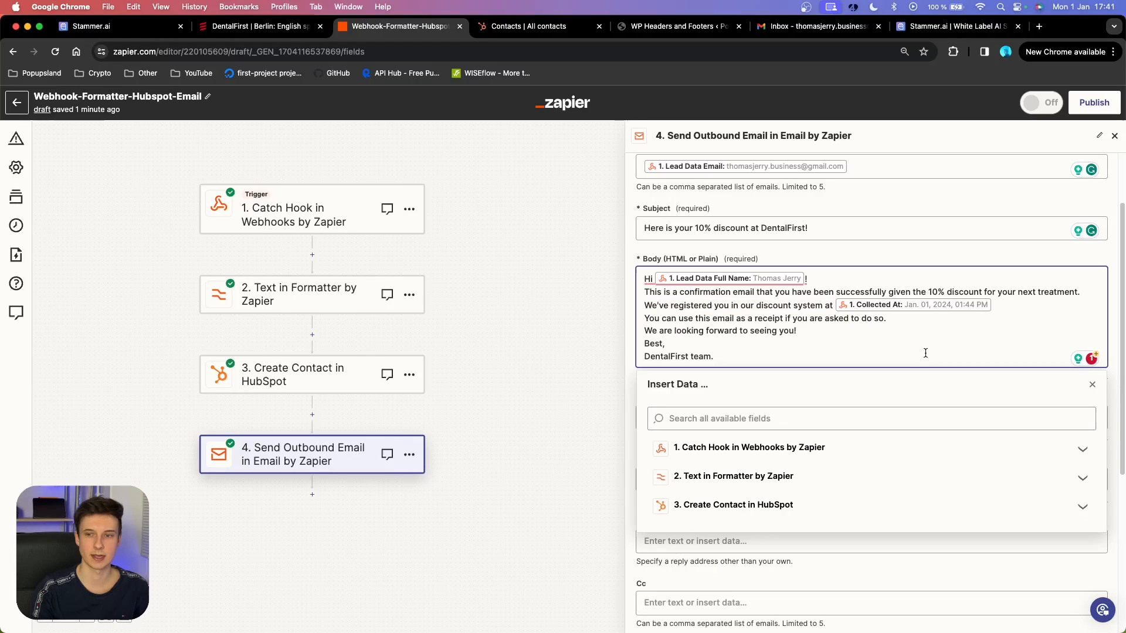
{"action": "left_click", "coordinate": [744, 448]}
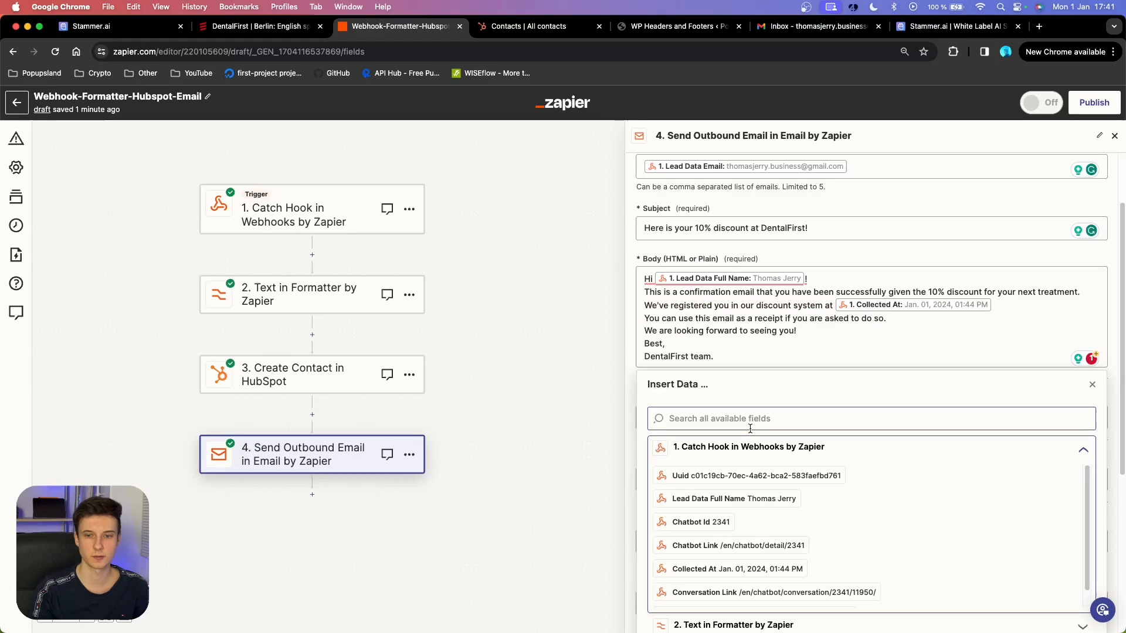
{"action": "scroll", "coordinate": [799, 418], "scroll_direction": "down", "scroll_amount": 3}
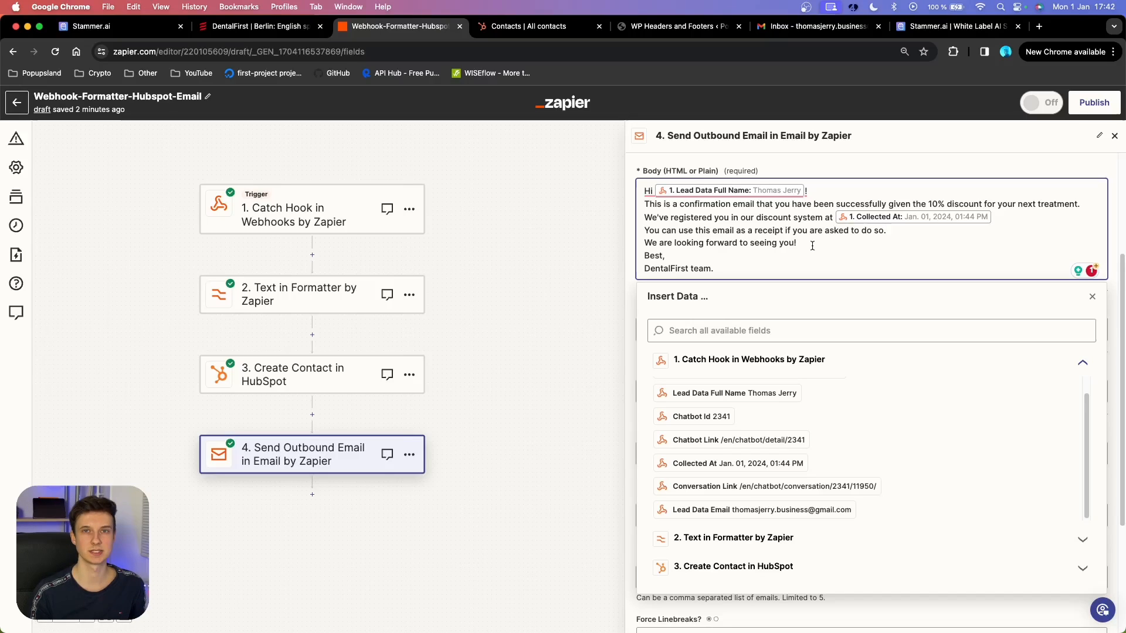
{"action": "left_click_drag", "start_coordinate": [812, 245], "coordinate": [642, 244]}
{"action": "triple_click", "coordinate": [701, 265]}
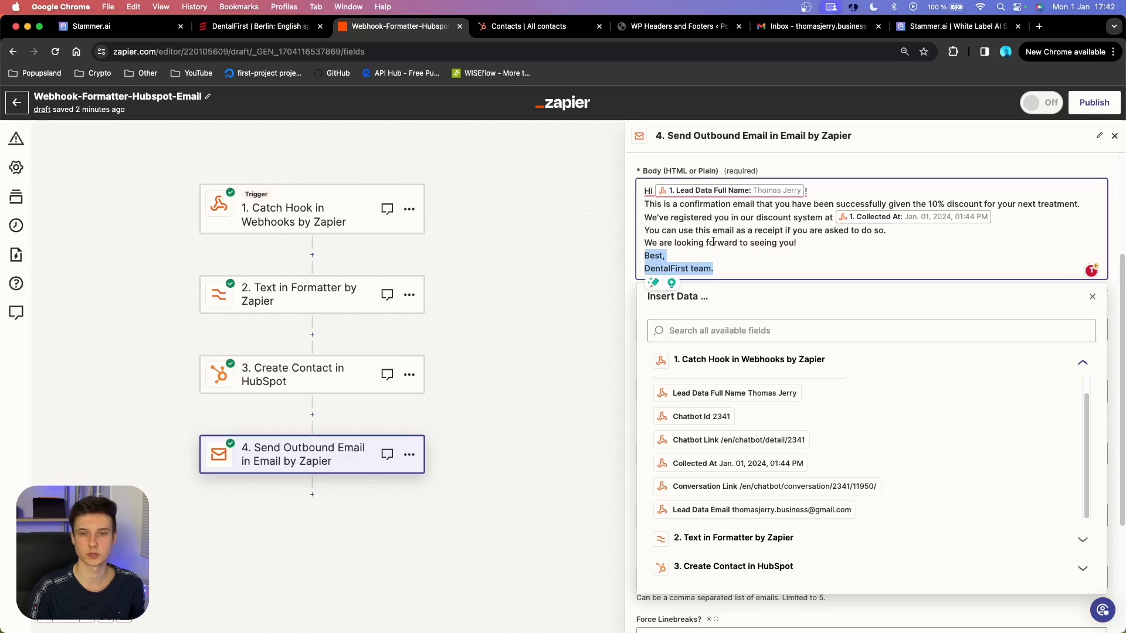
{"action": "left_click", "coordinate": [822, 167]}
{"action": "scroll", "coordinate": [822, 176], "scroll_direction": "down", "scroll_amount": 1}
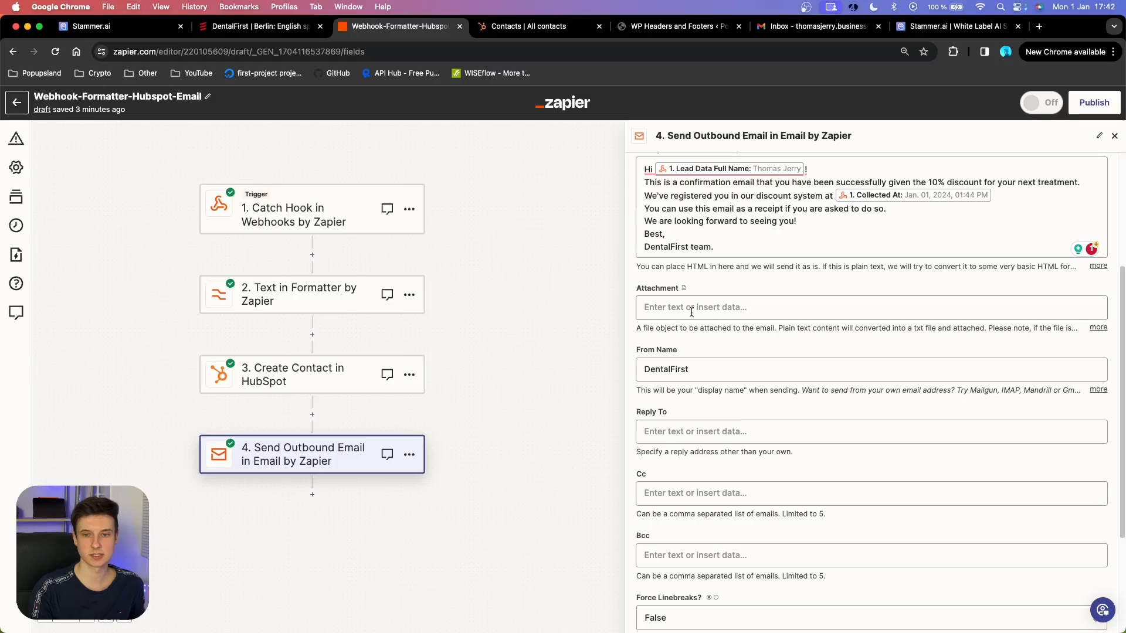
{"action": "scroll", "coordinate": [698, 293], "scroll_direction": "down", "scroll_amount": 5}
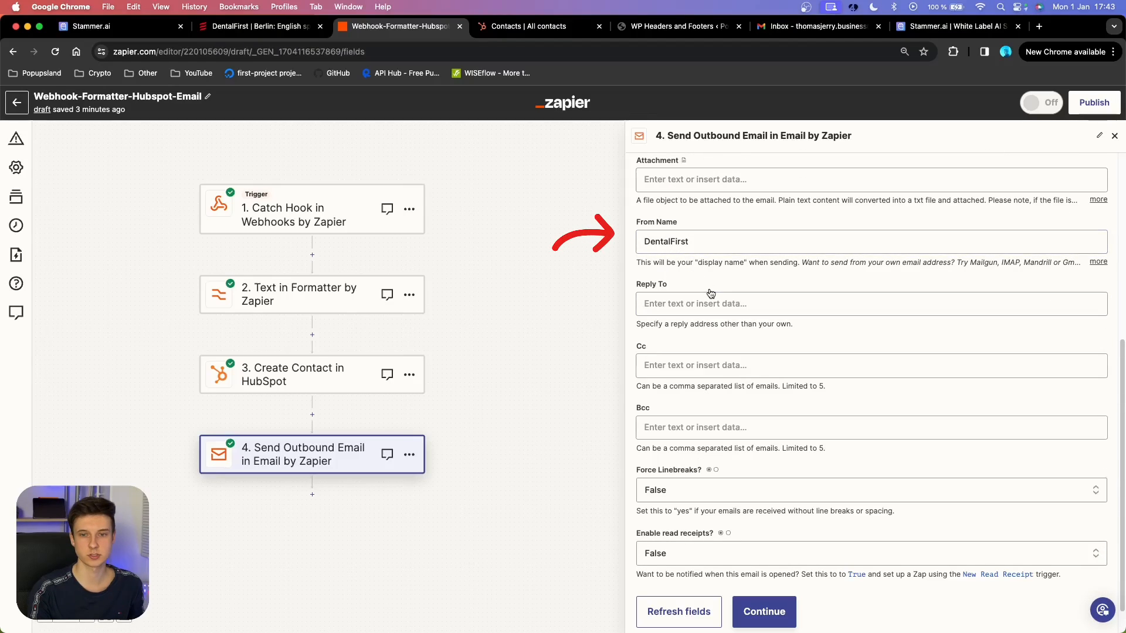
{"action": "scroll", "coordinate": [711, 293], "scroll_direction": "down", "scroll_amount": 1}
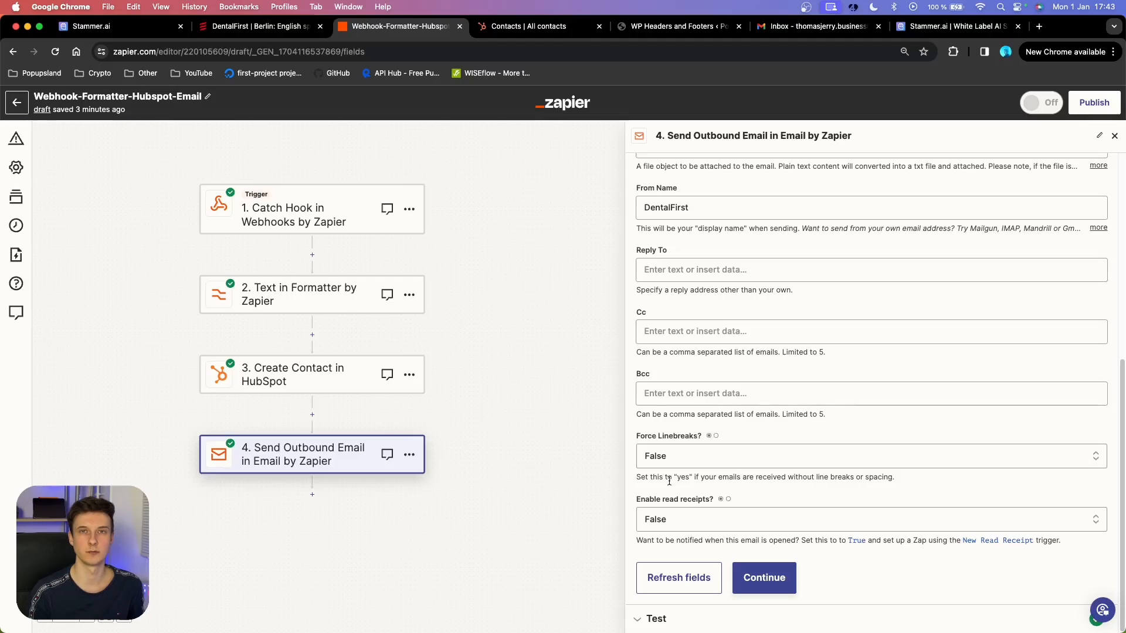
Retest the outbound email step and check the discount email in Gmail.
{"action": "left_click", "coordinate": [764, 578]}
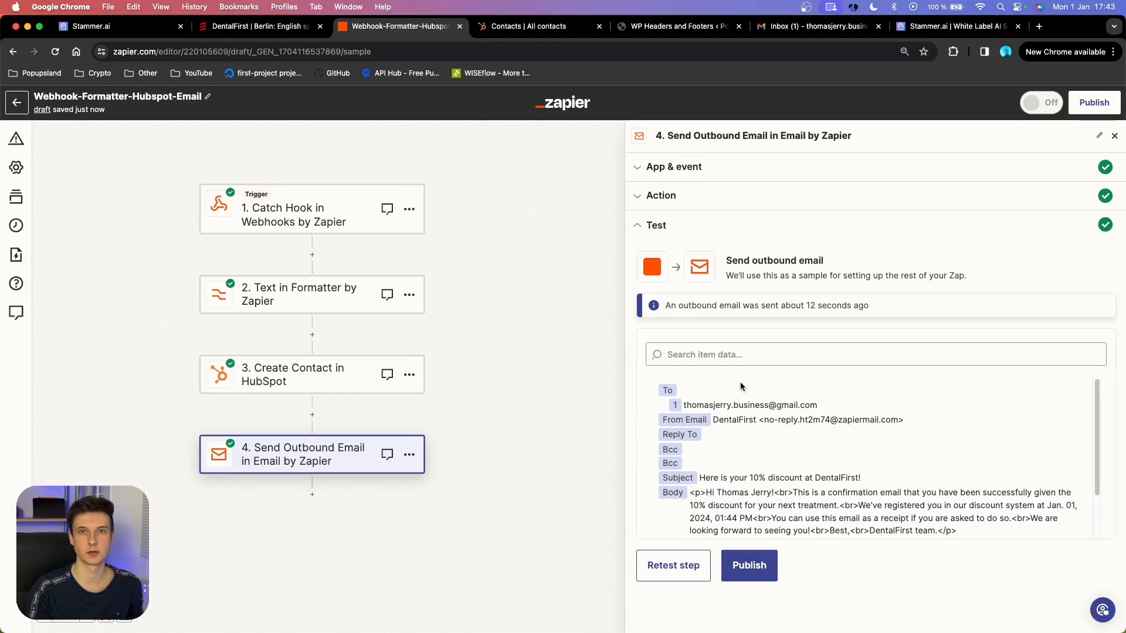
{"action": "left_click", "coordinate": [669, 572]}
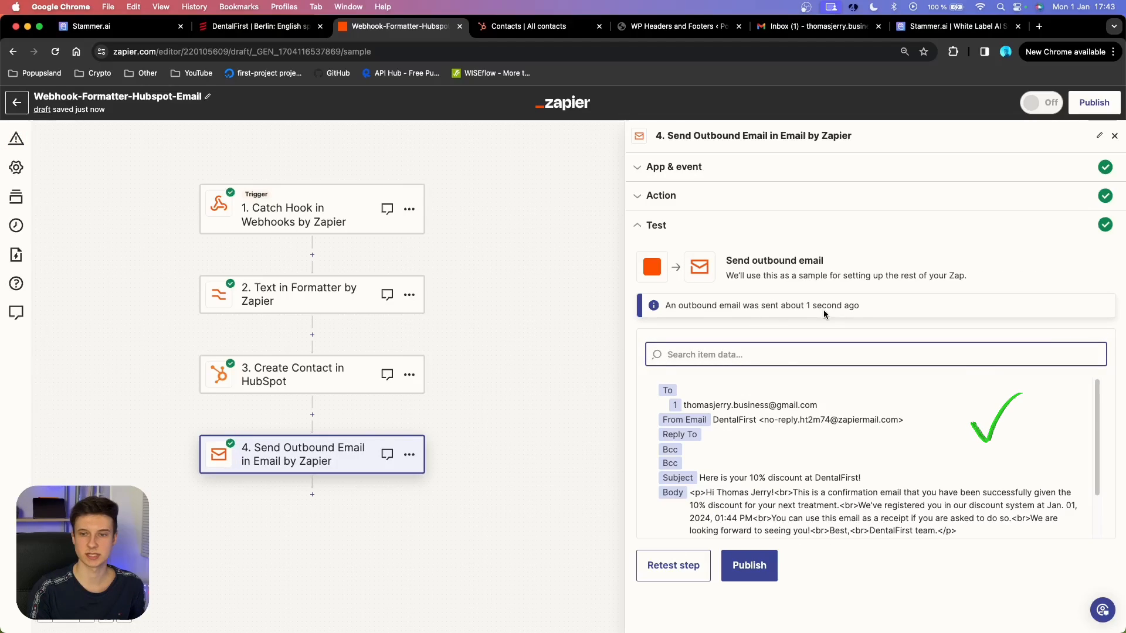
{"action": "left_click", "coordinate": [823, 30]}
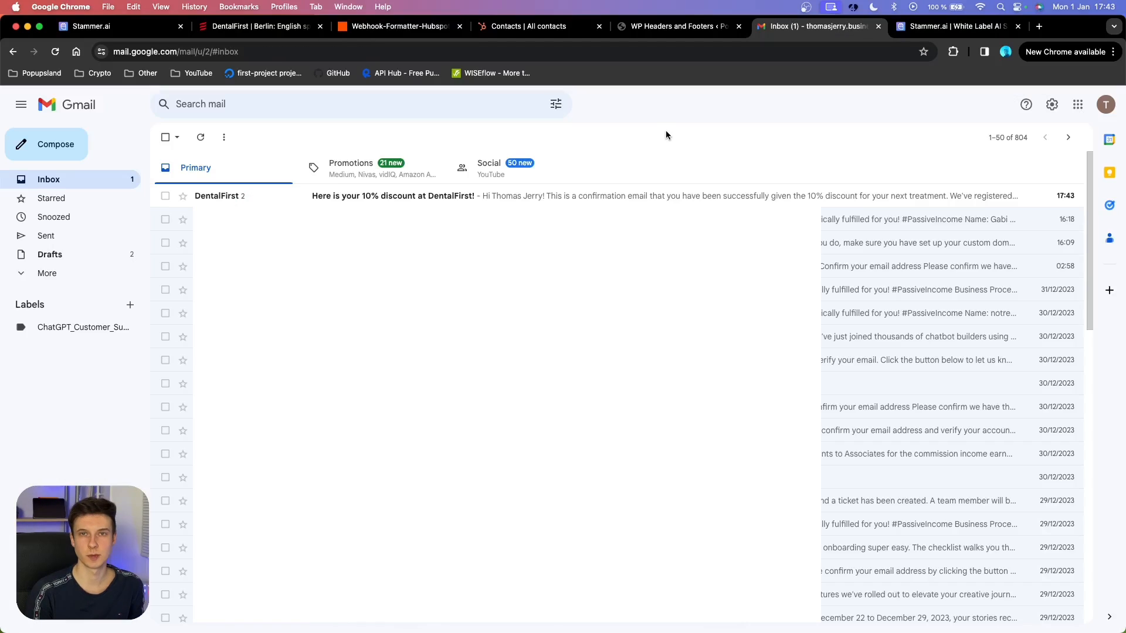
{"action": "left_click", "coordinate": [272, 198]}
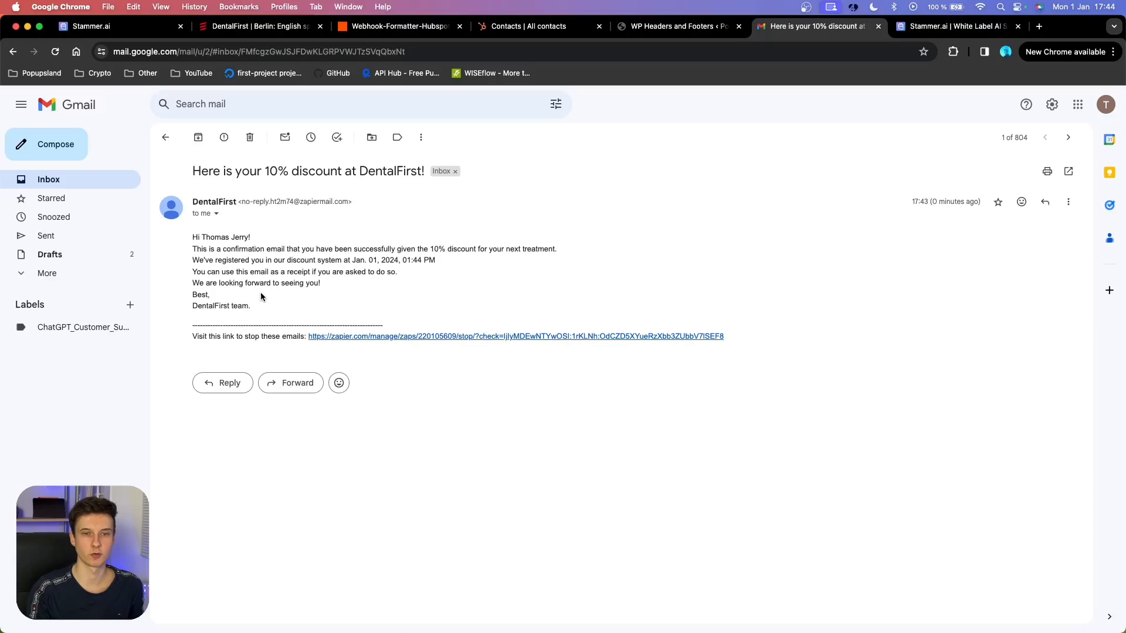
{"action": "left_click_drag", "start_coordinate": [435, 261], "coordinate": [377, 260]}
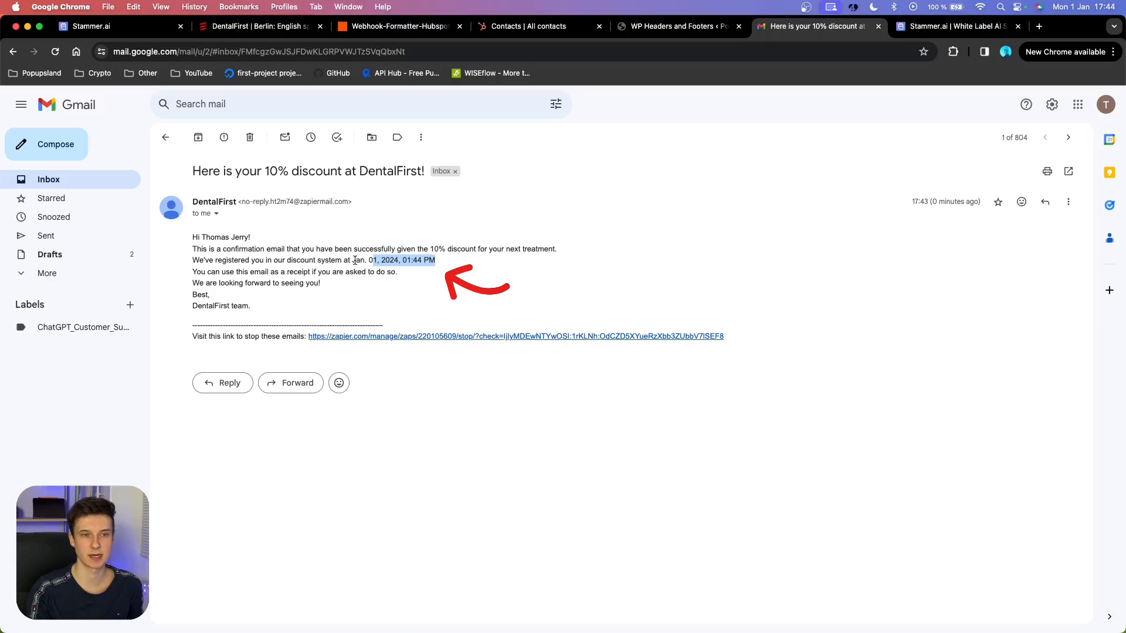
{"action": "left_click", "coordinate": [441, 276]}
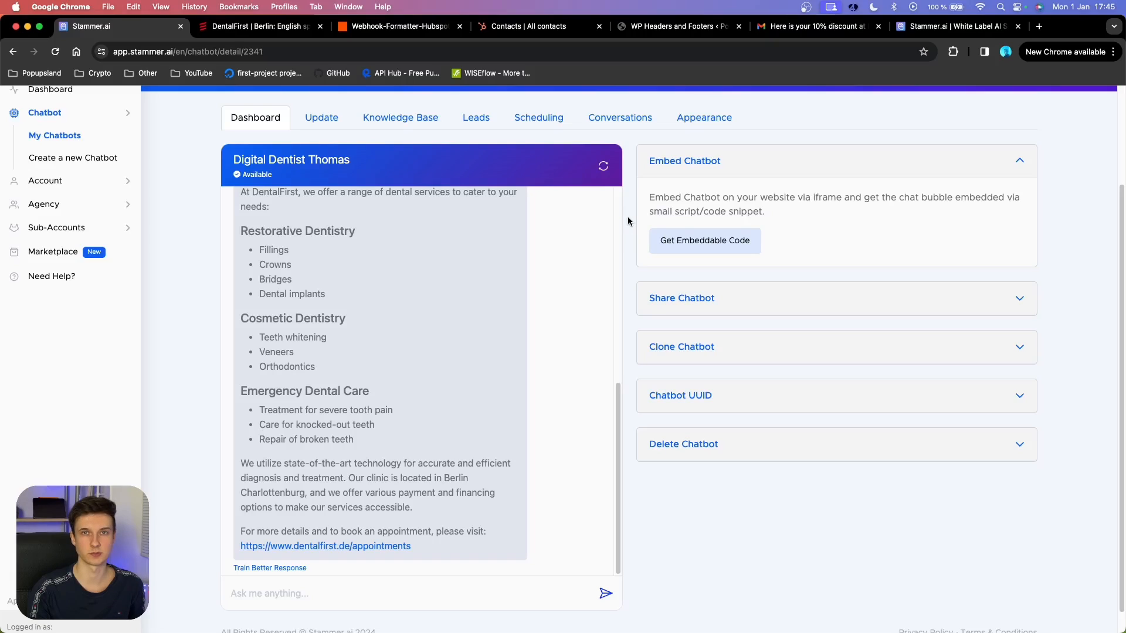
Bring up the Digital Dentist Thomas chatbot's embed codes and highlight the iframe code.
{"action": "scroll", "coordinate": [632, 184], "scroll_direction": "down", "scroll_amount": 1}
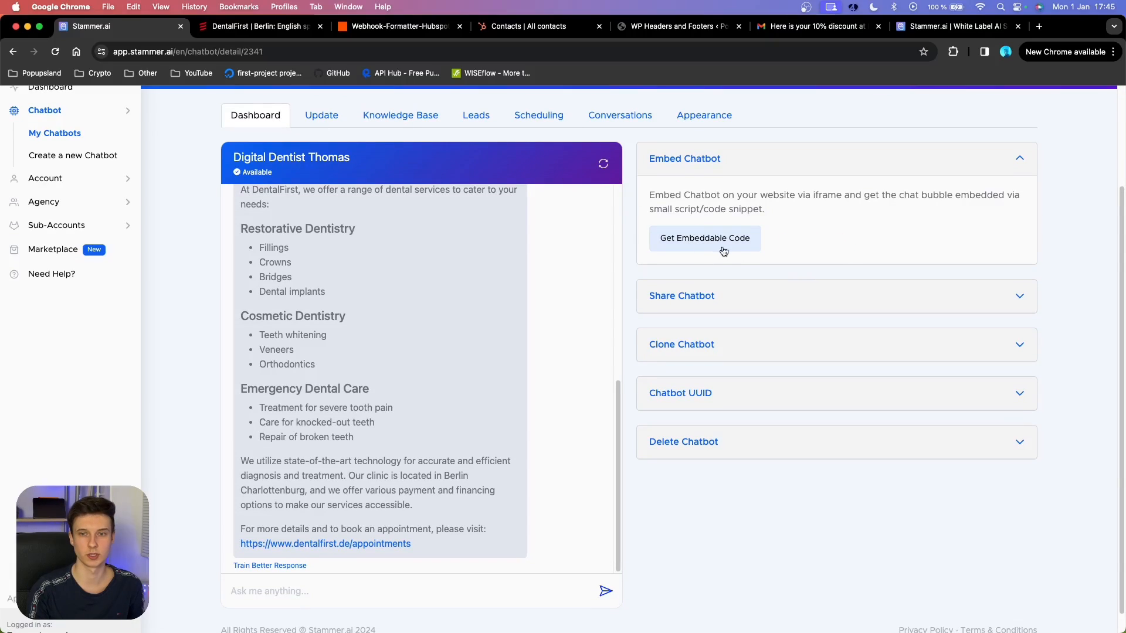
{"action": "left_click", "coordinate": [741, 248]}
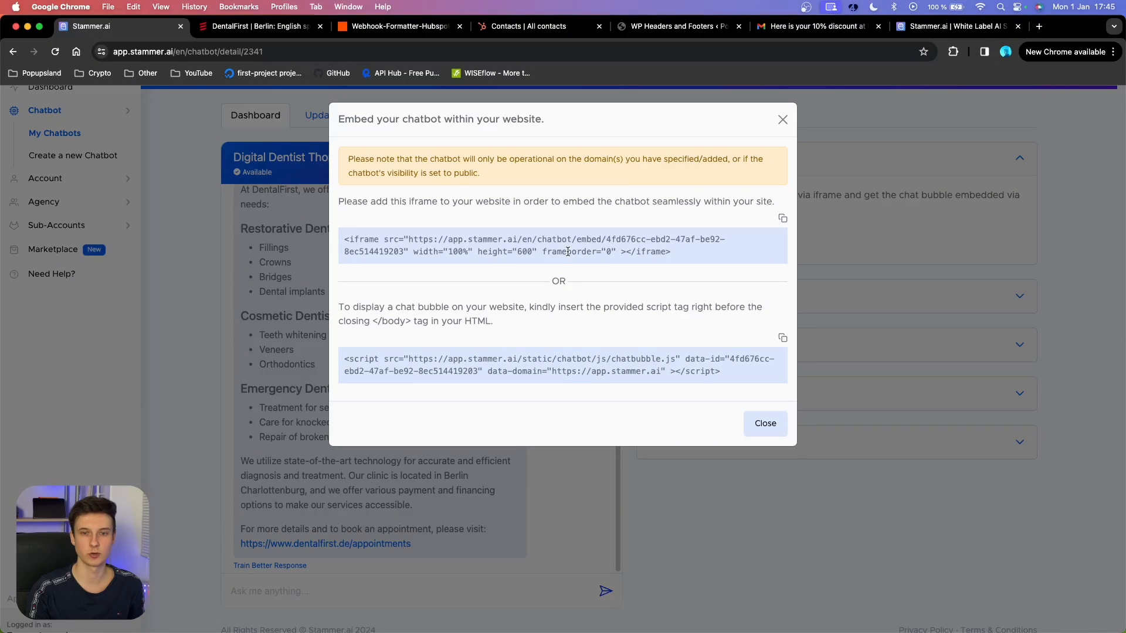
{"action": "left_click_drag", "start_coordinate": [692, 252], "coordinate": [335, 232]}
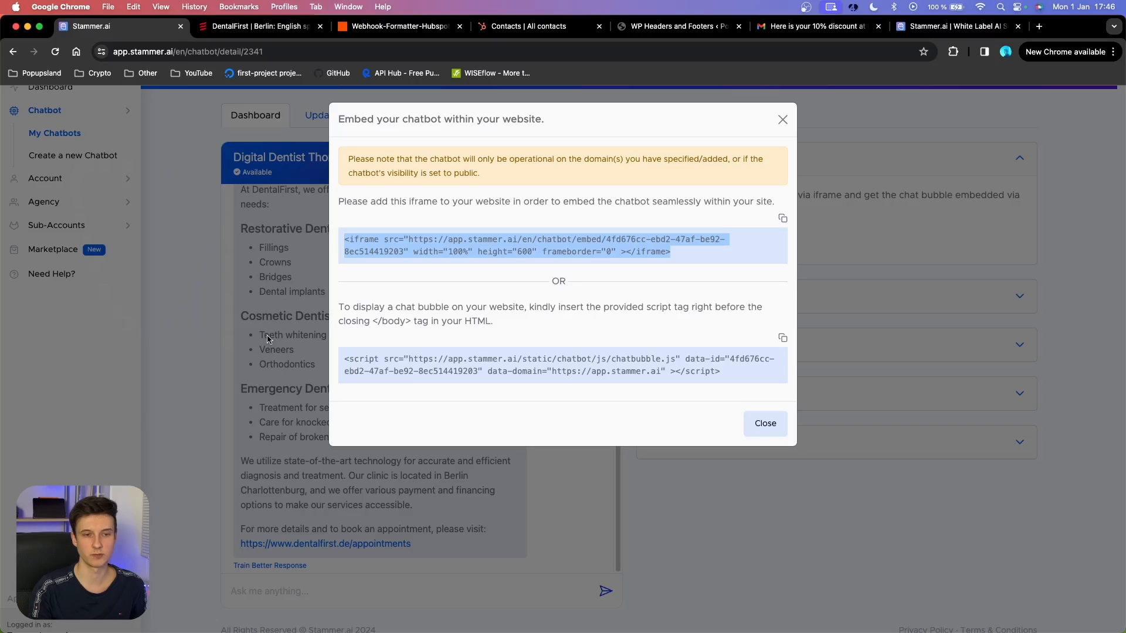
Copy the chat-bubble script tag and switch to the WordPress Headers and Footers settings.
{"action": "left_click", "coordinate": [508, 360]}
{"action": "triple_click", "coordinate": [508, 364]}
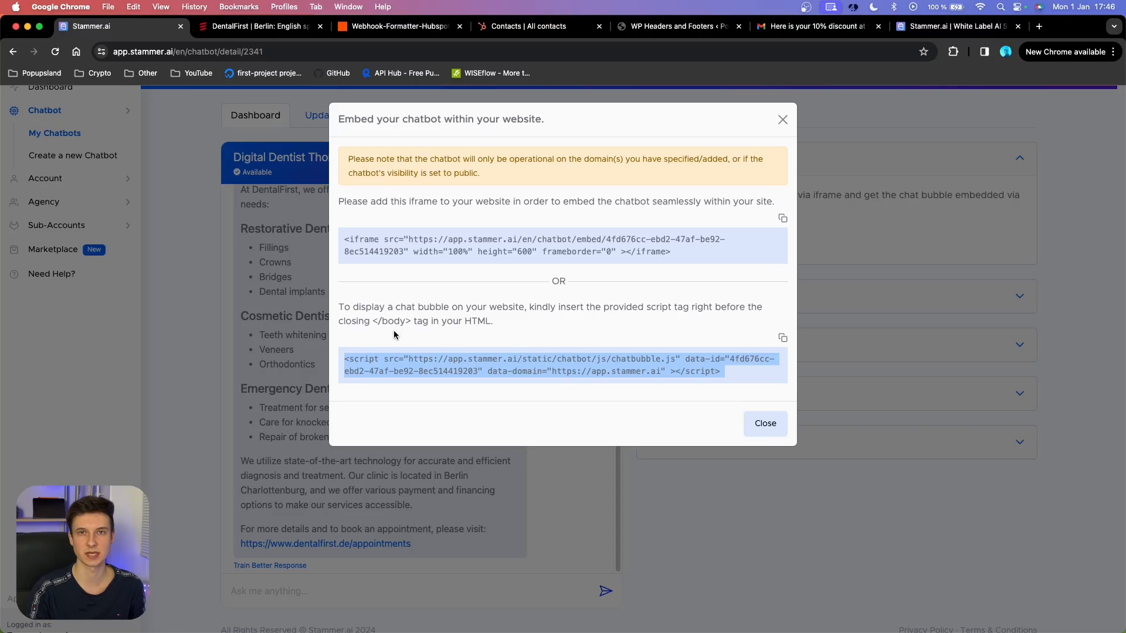
{"action": "left_click", "coordinate": [782, 338]}
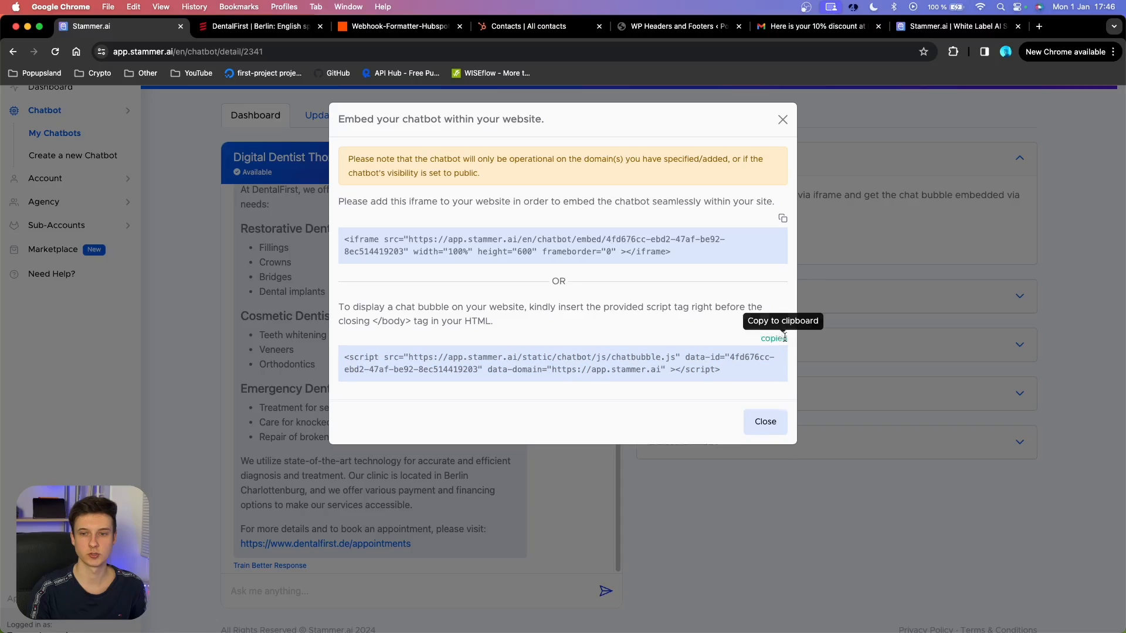
{"action": "left_click", "coordinate": [710, 27]}
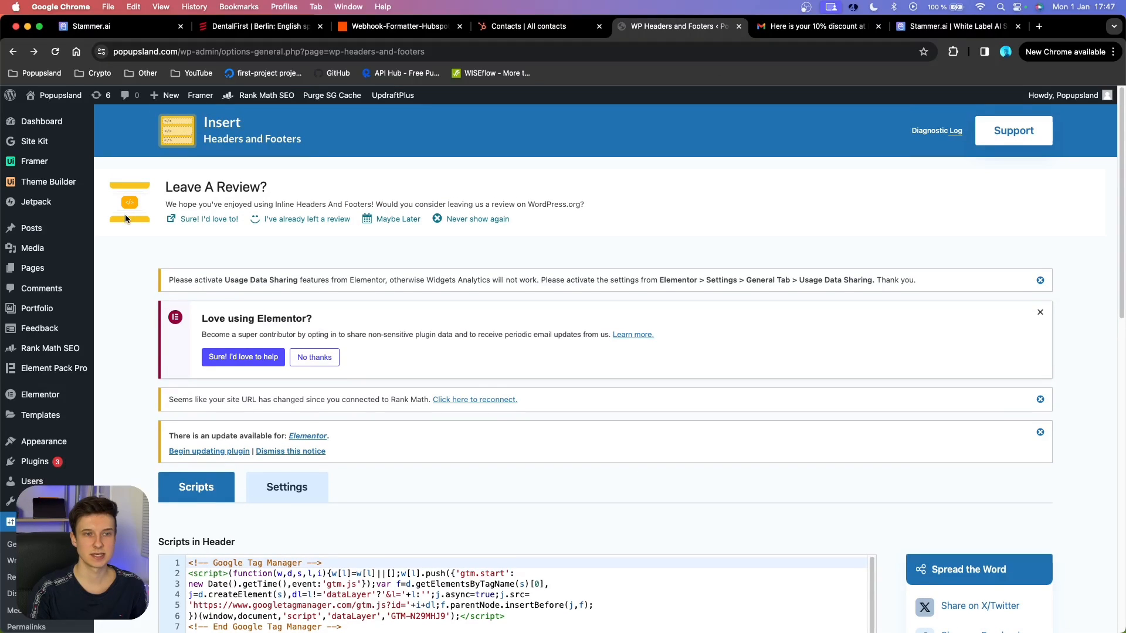
Go to the Insert Headers and Footers script settings in WordPress.
{"action": "left_click", "coordinate": [68, 97]}
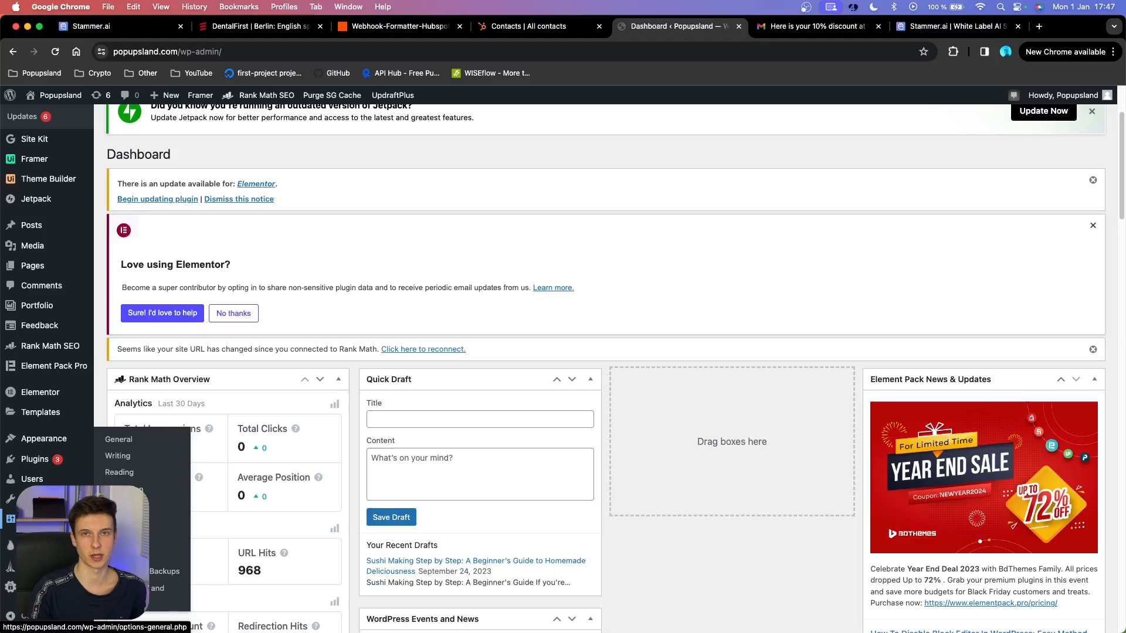
{"action": "left_click", "coordinate": [161, 596]}
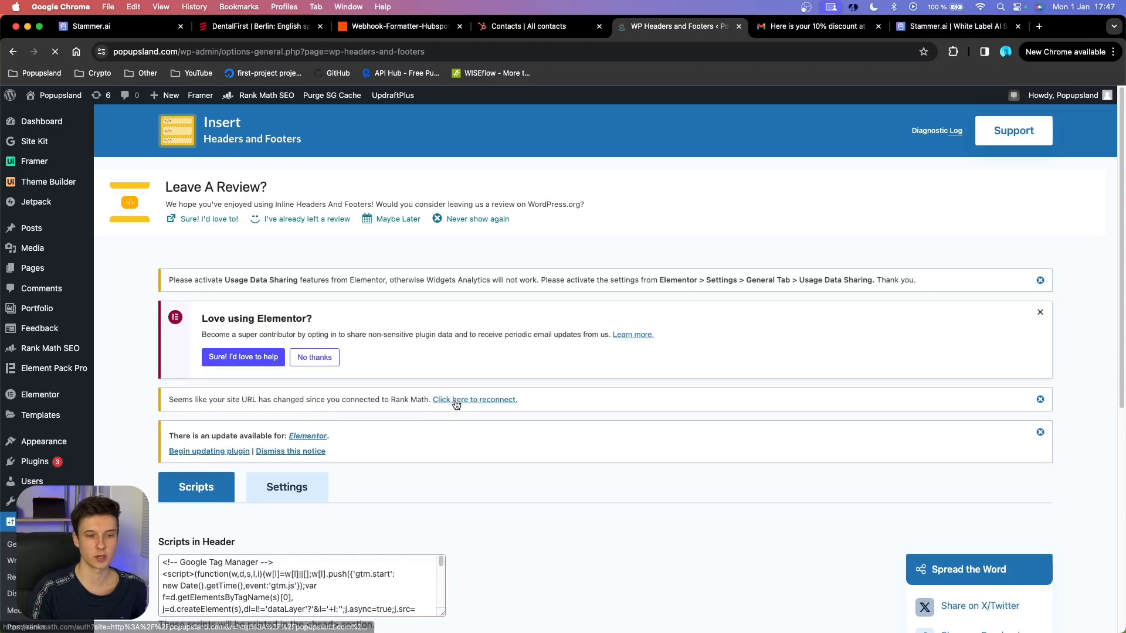
{"action": "scroll", "coordinate": [186, 367], "scroll_direction": "down", "scroll_amount": 10}
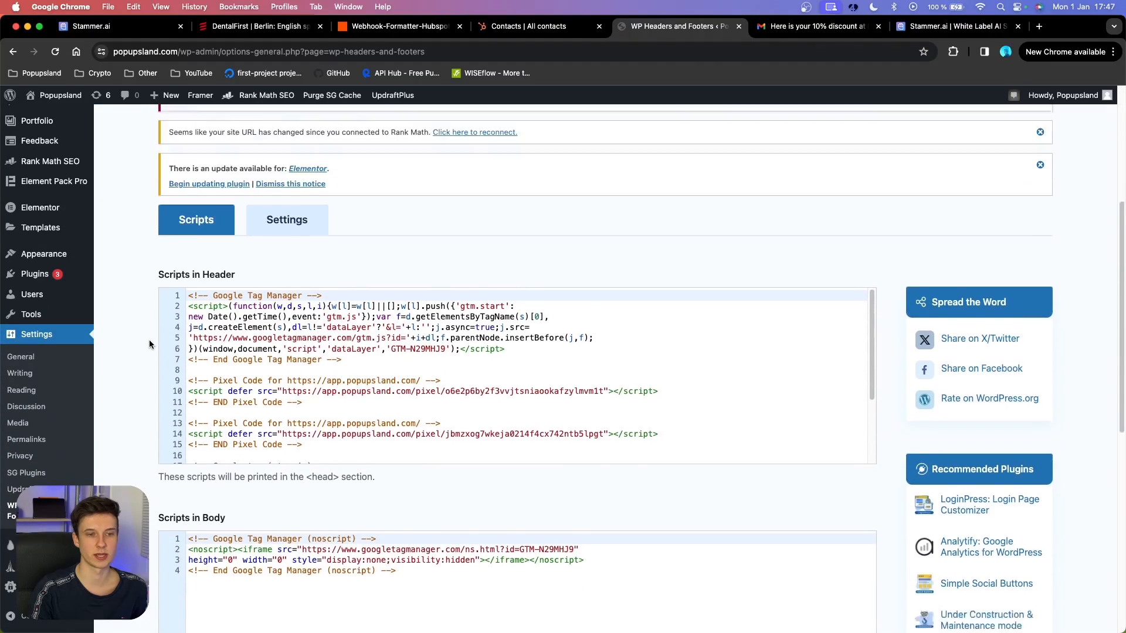
{"action": "scroll", "coordinate": [128, 335], "scroll_direction": "up", "scroll_amount": 3}
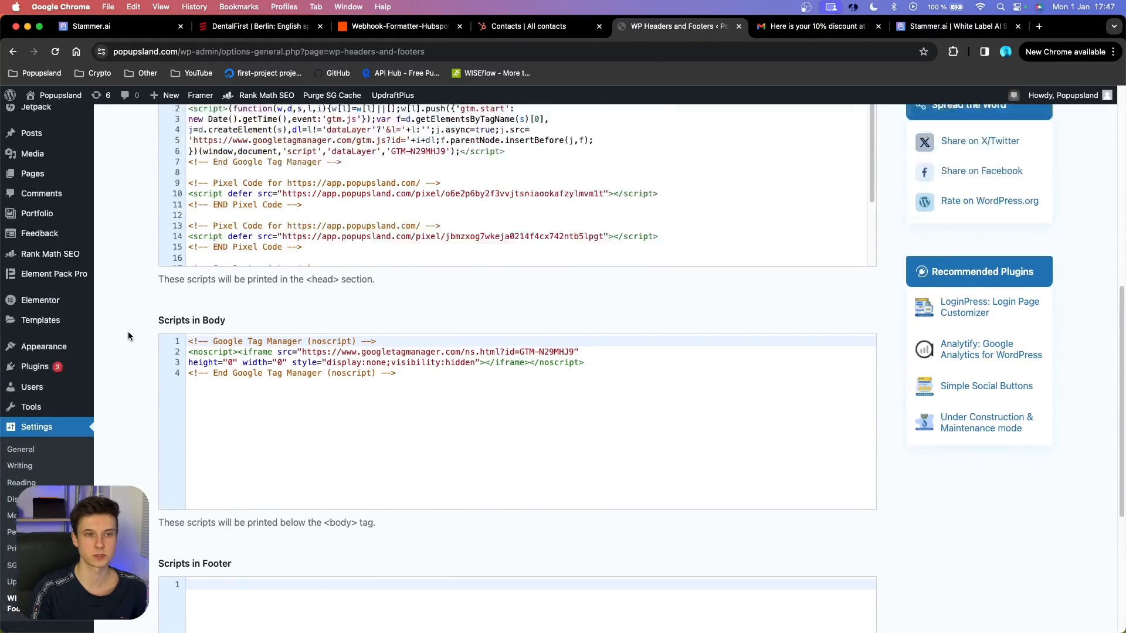
{"action": "scroll", "coordinate": [127, 311], "scroll_direction": "down", "scroll_amount": 4}
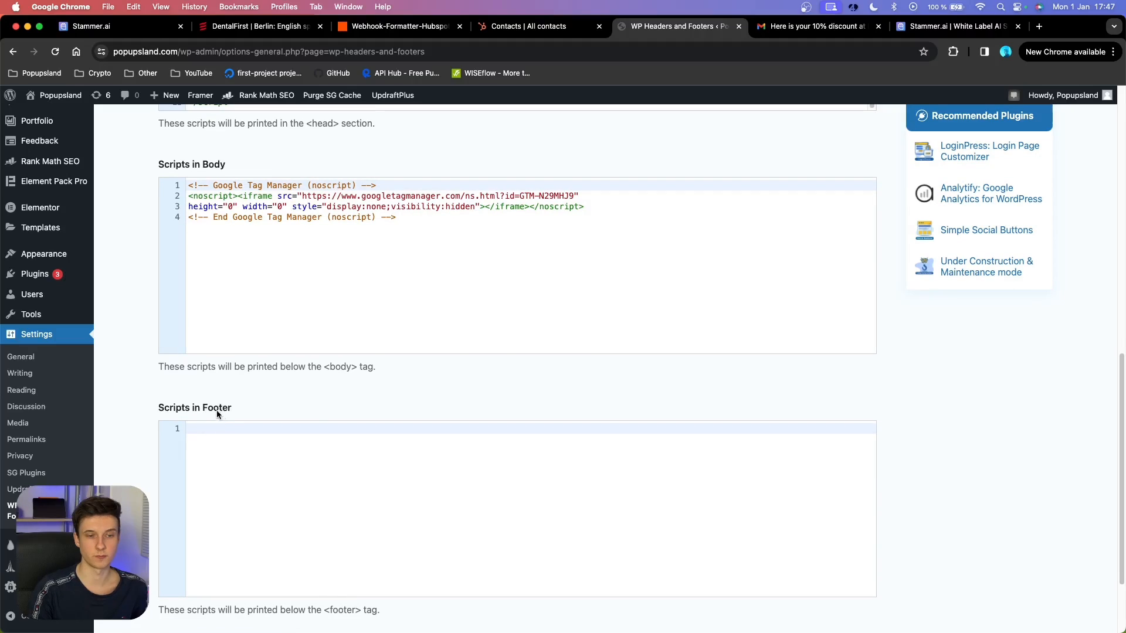
{"action": "scroll", "coordinate": [136, 319], "scroll_direction": "up", "scroll_amount": 3}
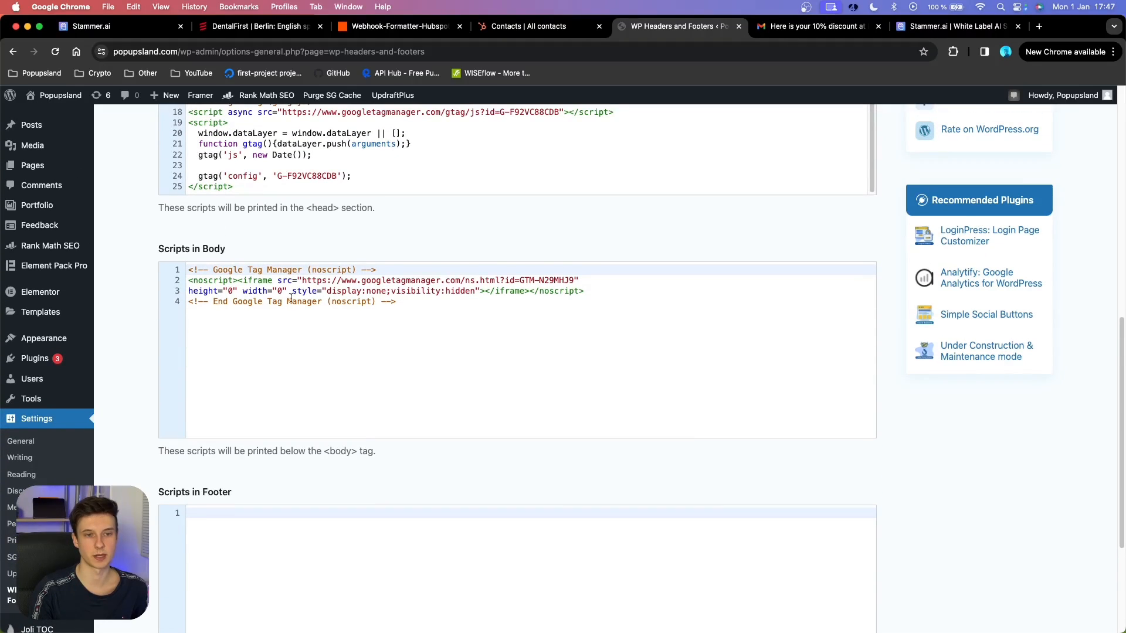
Paste the chat-bubble script at the end of Scripts in Body, save, and visit the live Popupsland site.
{"action": "left_click", "coordinate": [416, 305]}
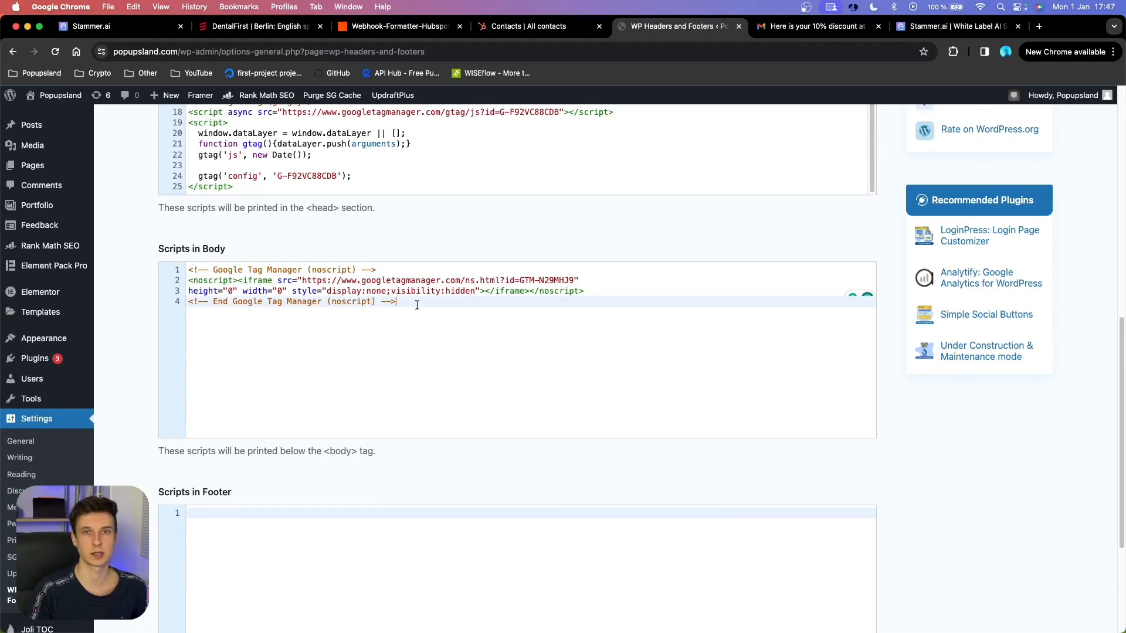
{"action": "key", "text": "Return"}
{"action": "key", "text": "super+v"}
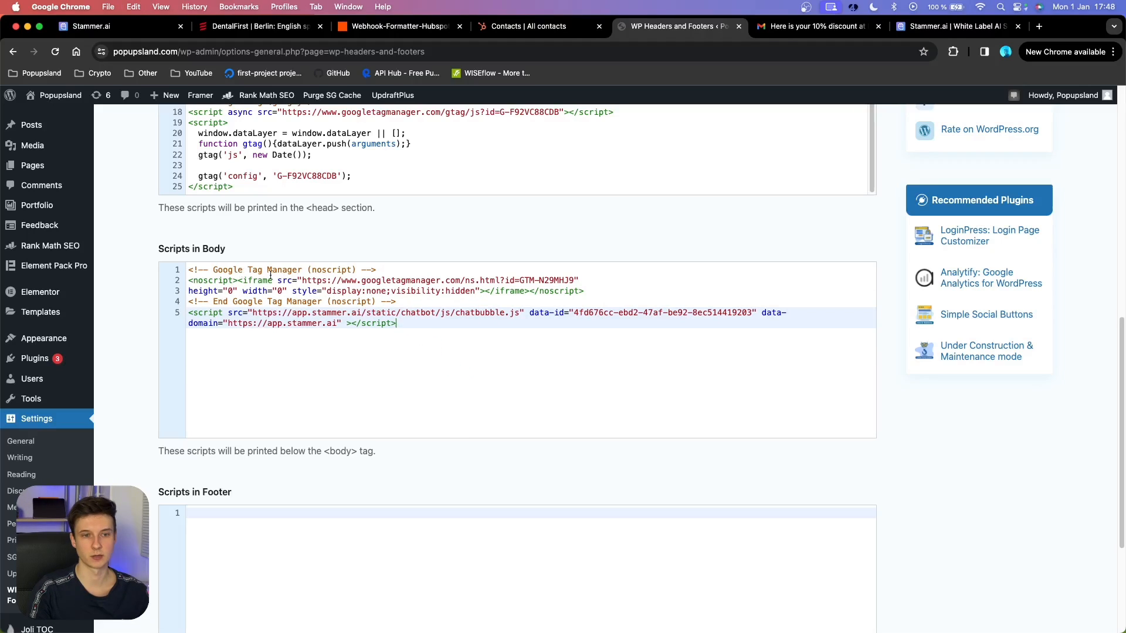
{"action": "scroll", "coordinate": [352, 381], "scroll_direction": "down", "scroll_amount": 5}
{"action": "left_click", "coordinate": [233, 549]}
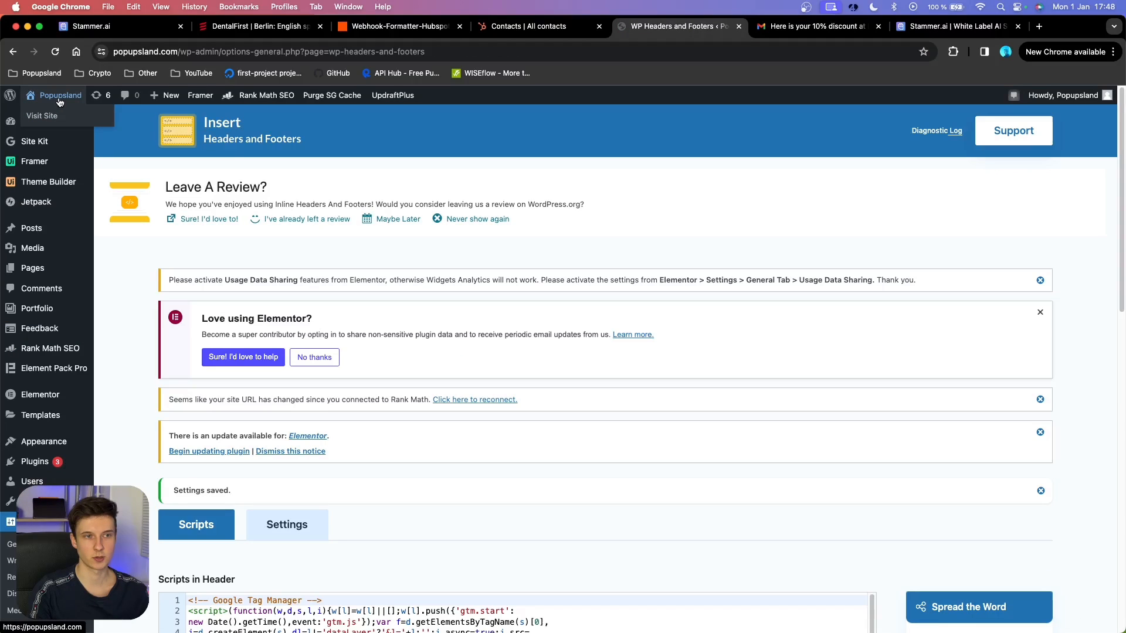
{"action": "left_click", "coordinate": [59, 102]}
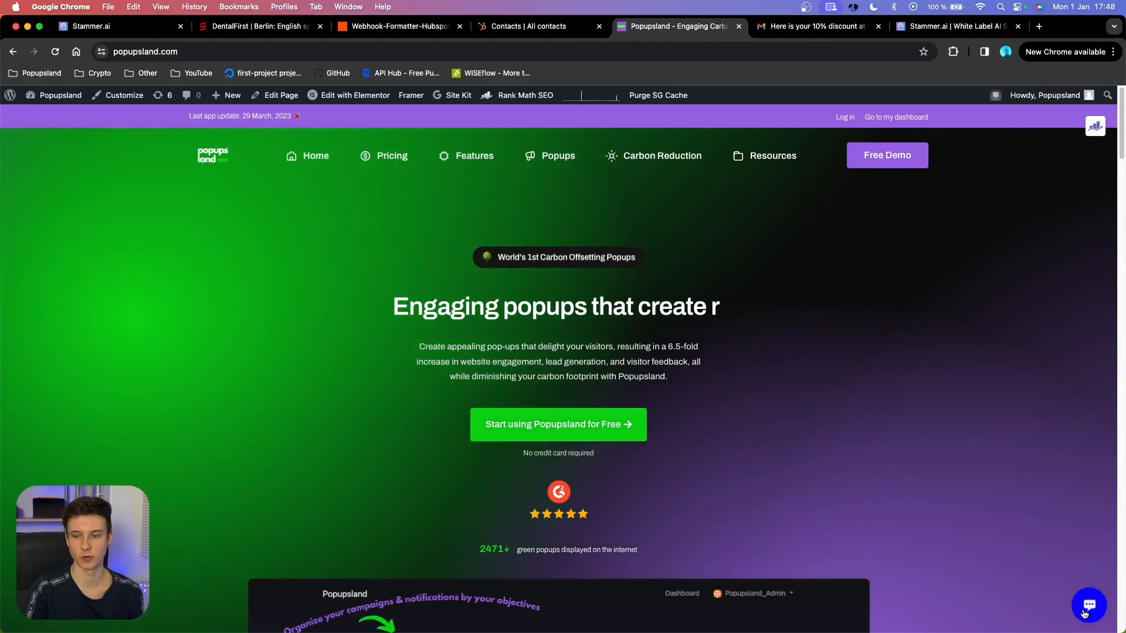
Test the dental chat bubble on the live Popupsland site, then edit the homepage with Elementor.
{"action": "left_click", "coordinate": [1085, 614]}
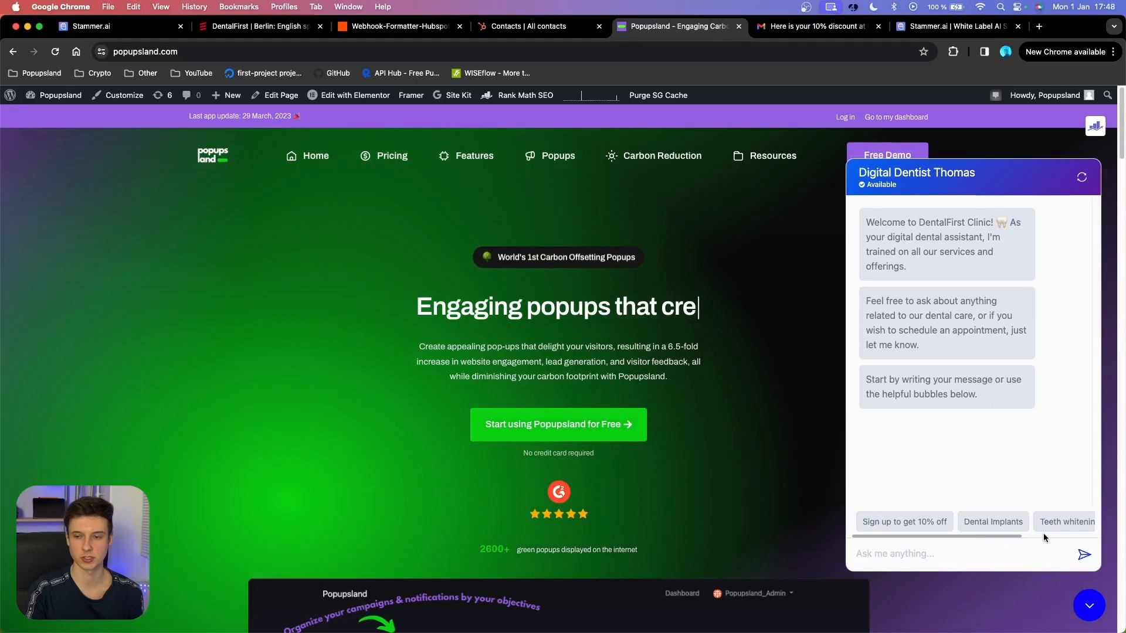
{"action": "left_click_drag", "start_coordinate": [1020, 535], "coordinate": [978, 481]}
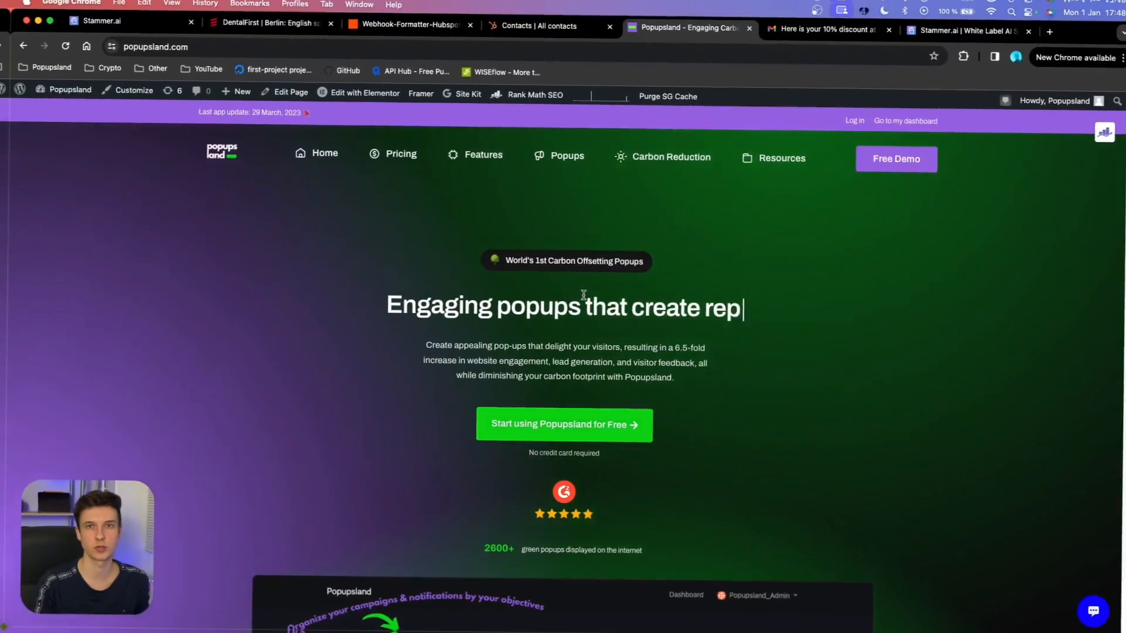
{"action": "left_click", "coordinate": [340, 95]}
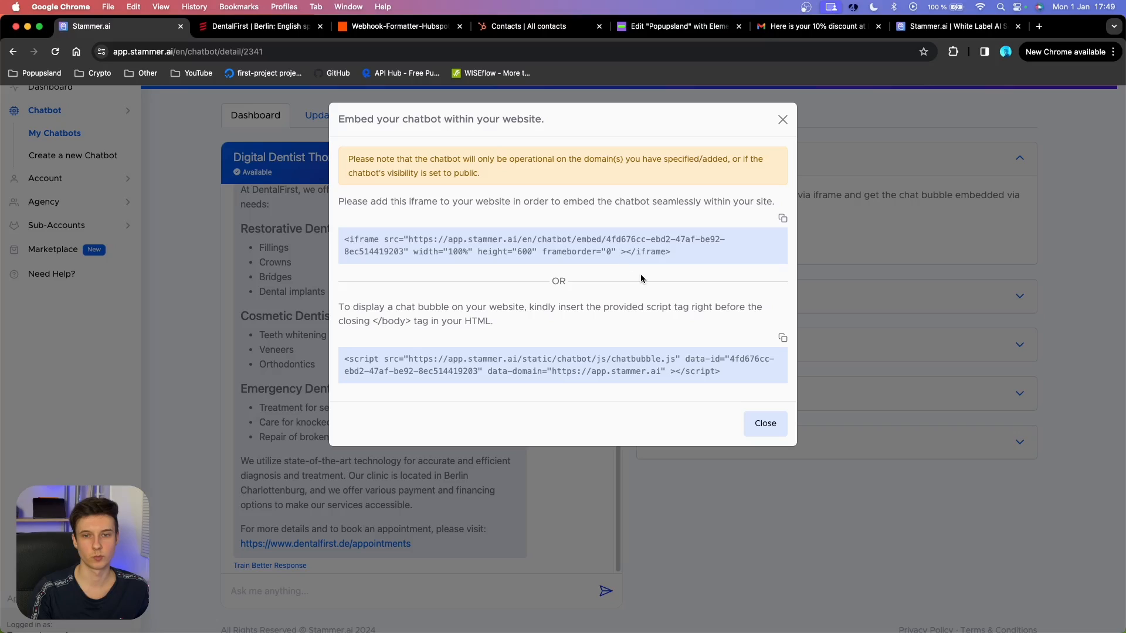
Paste the chatbot's iframe code into an HTML widget placed above the homepage headline.
{"action": "left_click", "coordinate": [782, 221]}
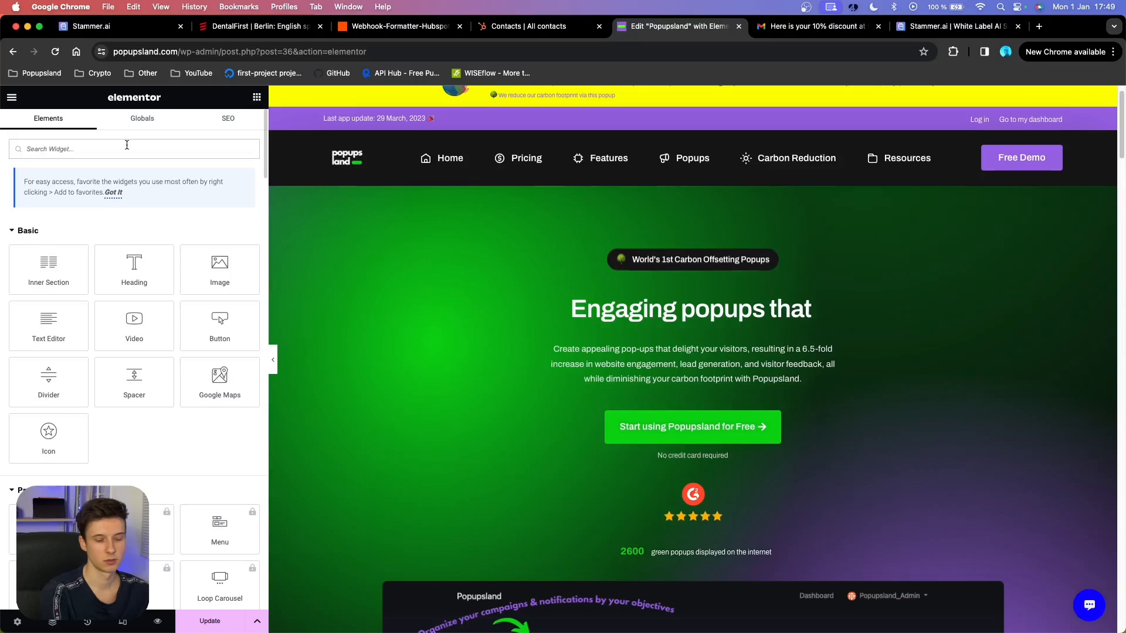
{"action": "type", "text": "code"}
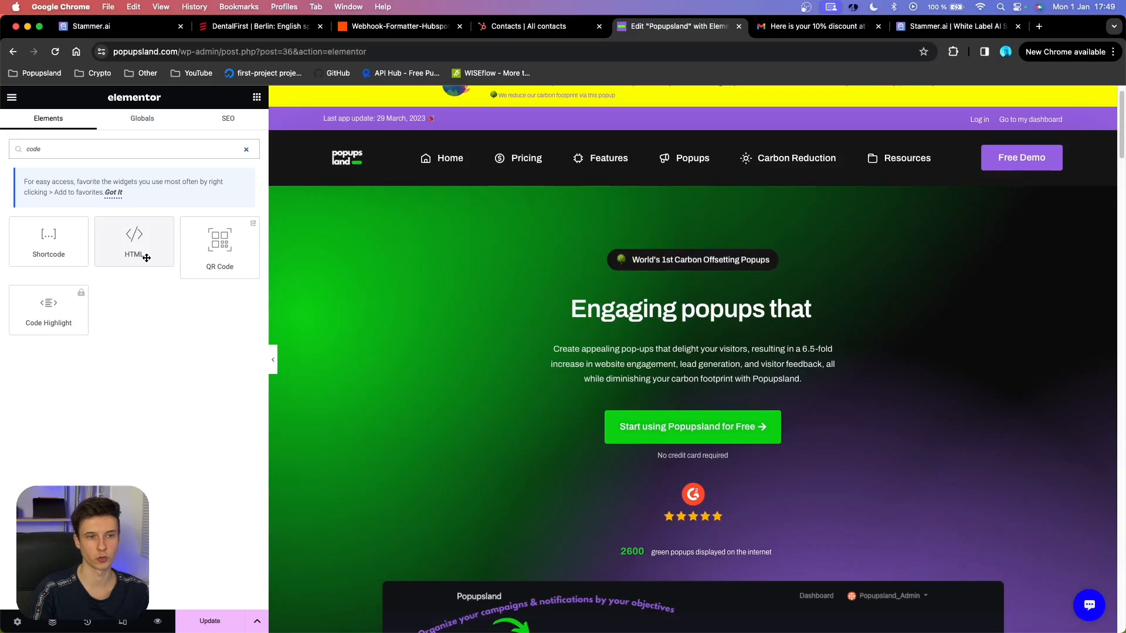
{"action": "left_click_drag", "start_coordinate": [157, 254], "coordinate": [670, 297]}
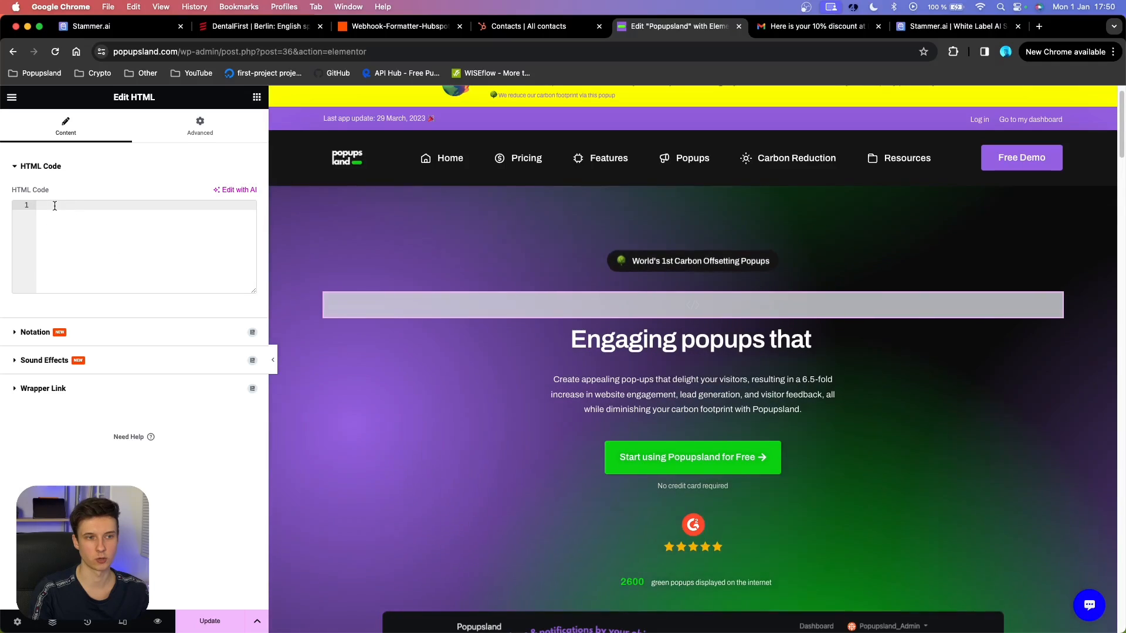
{"action": "key", "text": "super+v"}
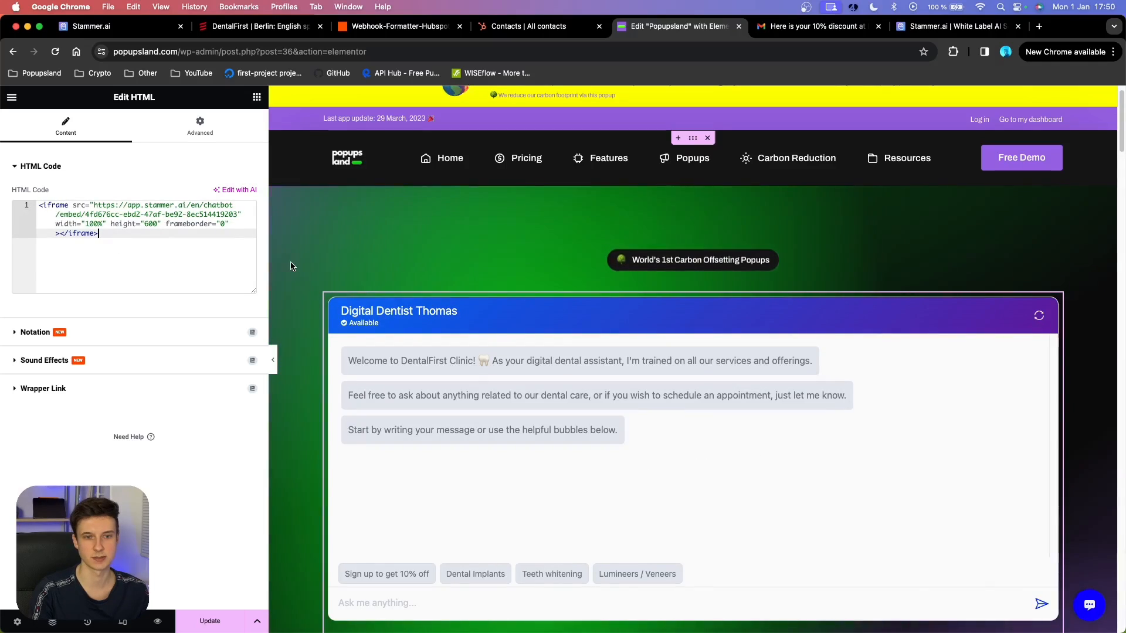
{"action": "scroll", "coordinate": [724, 296], "scroll_direction": "down", "scroll_amount": 3}
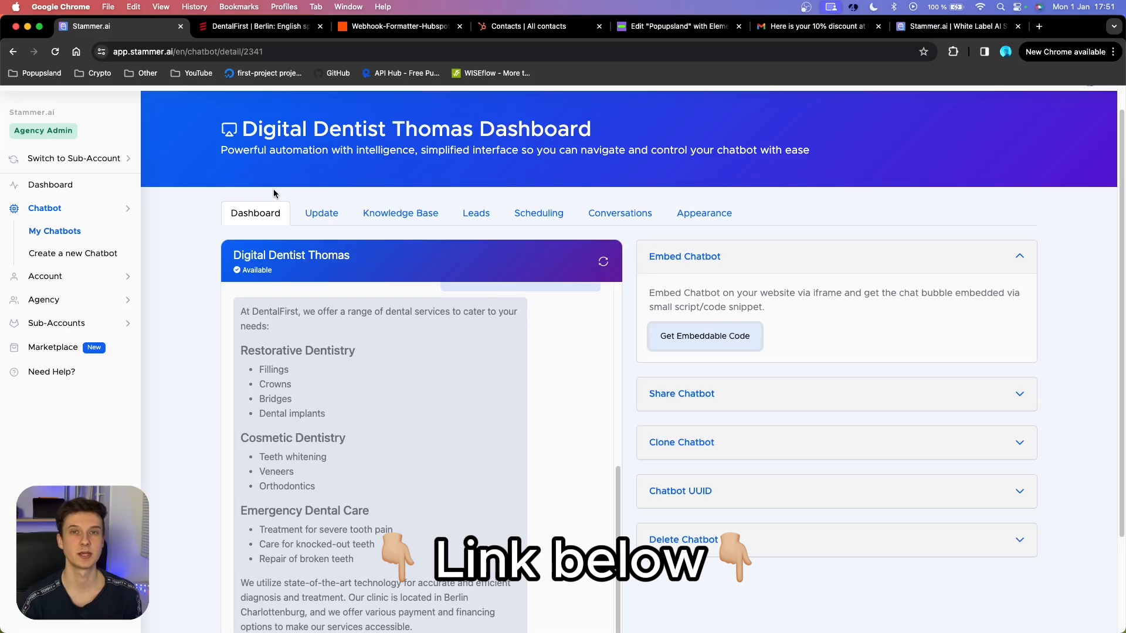
{"action": "scroll", "coordinate": [273, 194], "scroll_direction": "up", "scroll_amount": 1}
{"action": "left_click", "coordinate": [127, 312]}
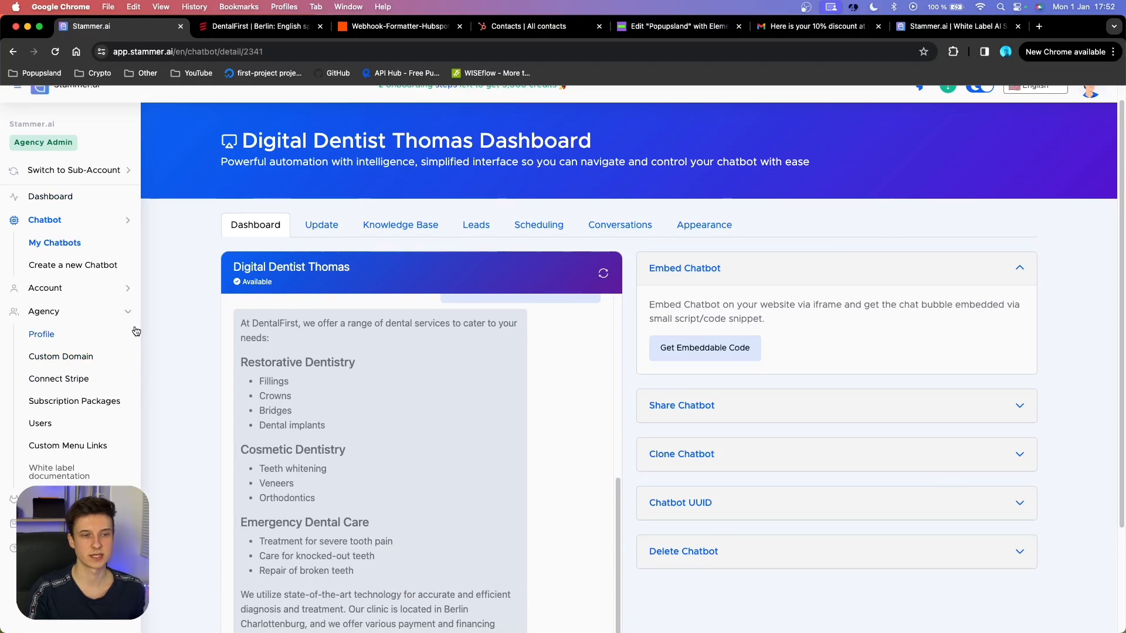